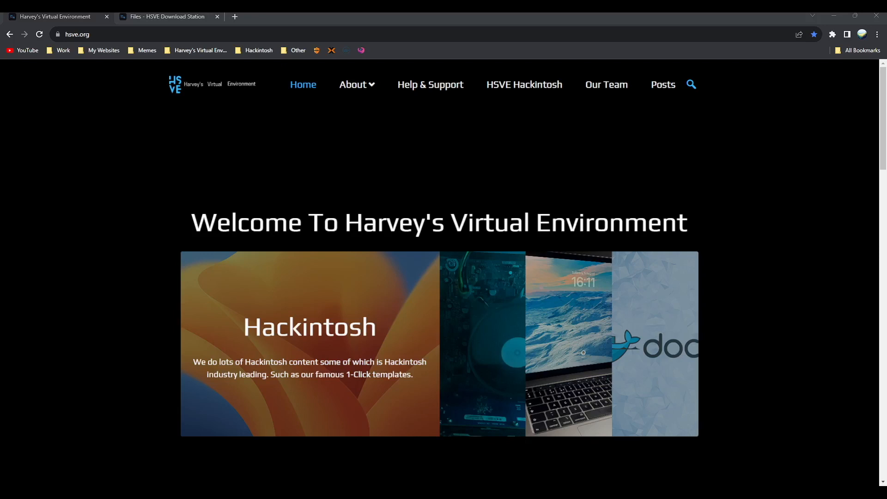
# - From the HSVE Hackintosh page, open 'macOS ISOs And HSVE Templates' in a new tab
pyautogui.click(886, 197)
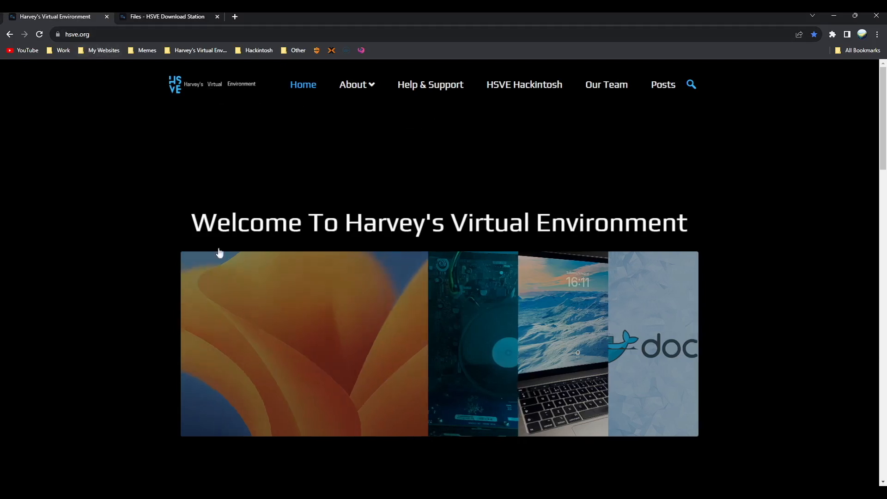
pyautogui.click(513, 93)
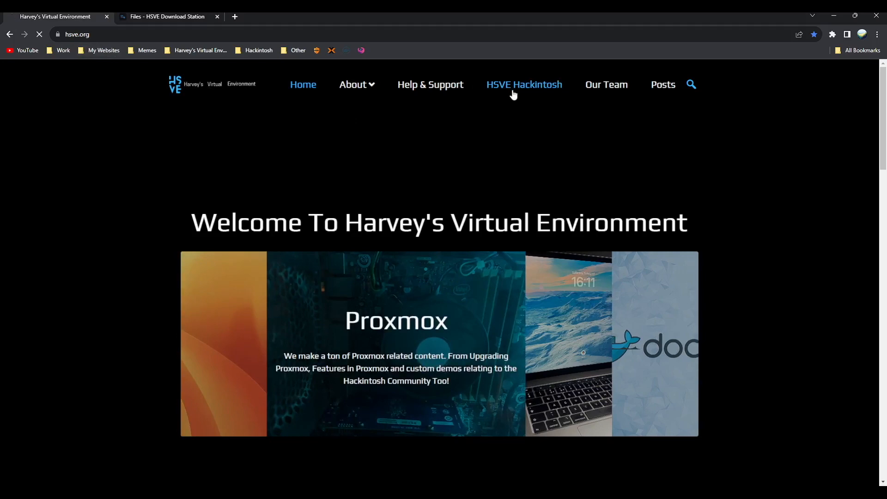
pyautogui.scroll(-5, 314, 237)
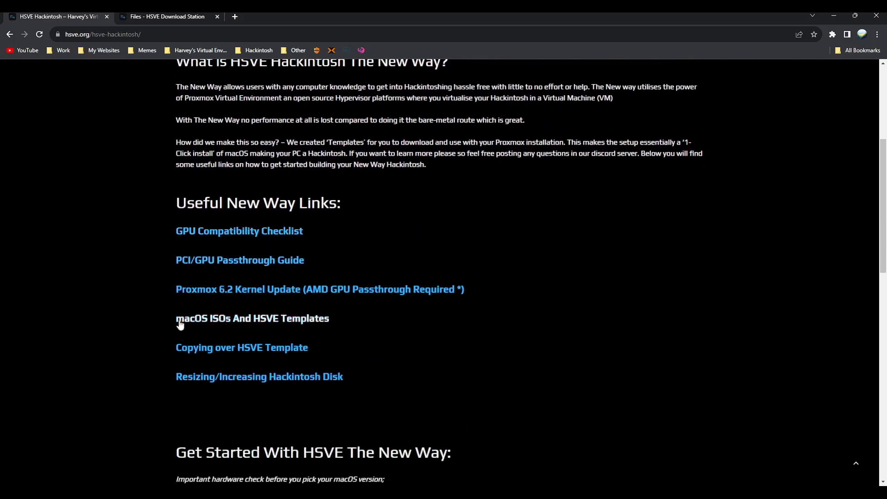
pyautogui.moveTo(177, 319); pyautogui.dragTo(366, 315)
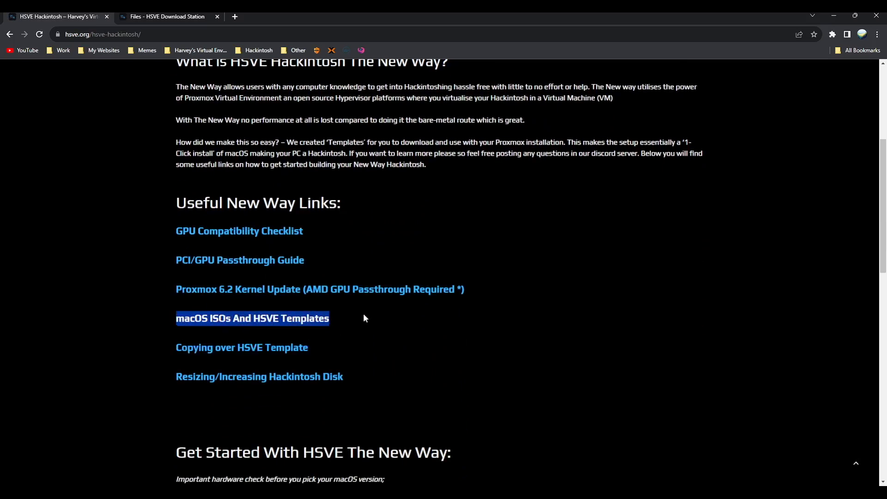
pyautogui.click(363, 314)
pyautogui.click(323, 318)
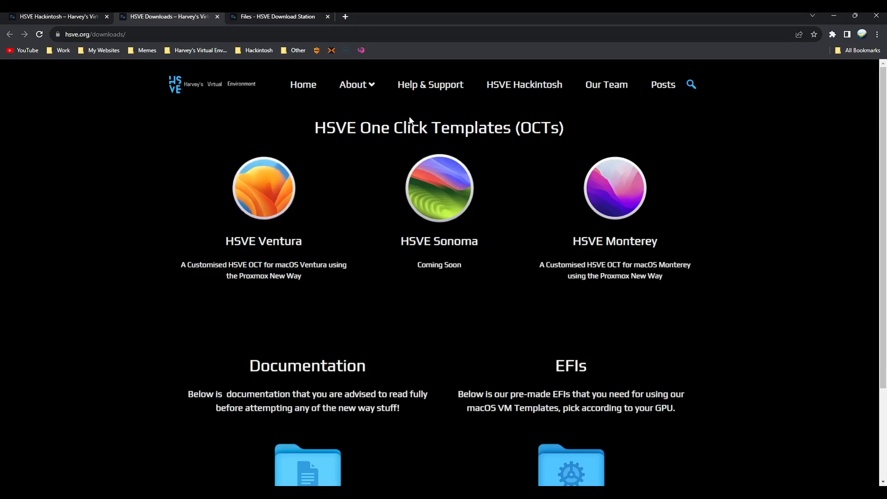
# - Open the HSVE macOS Sonoma VM Template Rev1 file list and look through it
pyautogui.click(427, 170)
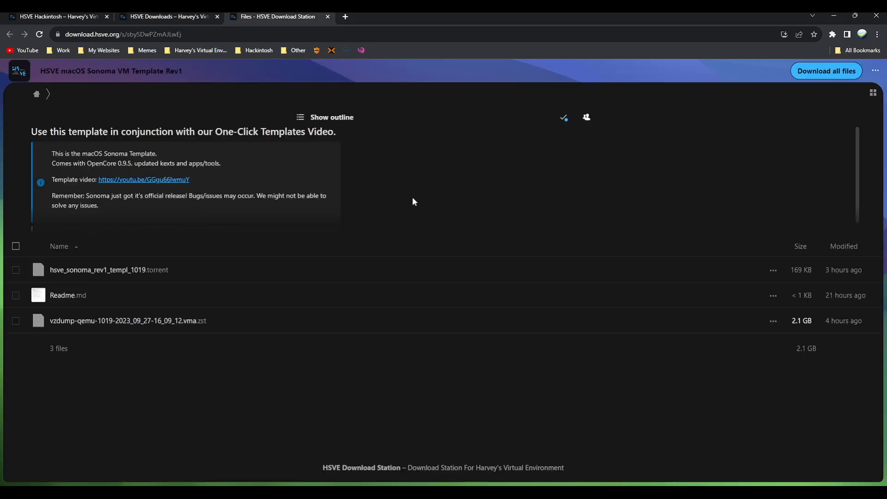
pyautogui.scroll(-2, 232, 163)
pyautogui.scroll(2, 232, 162)
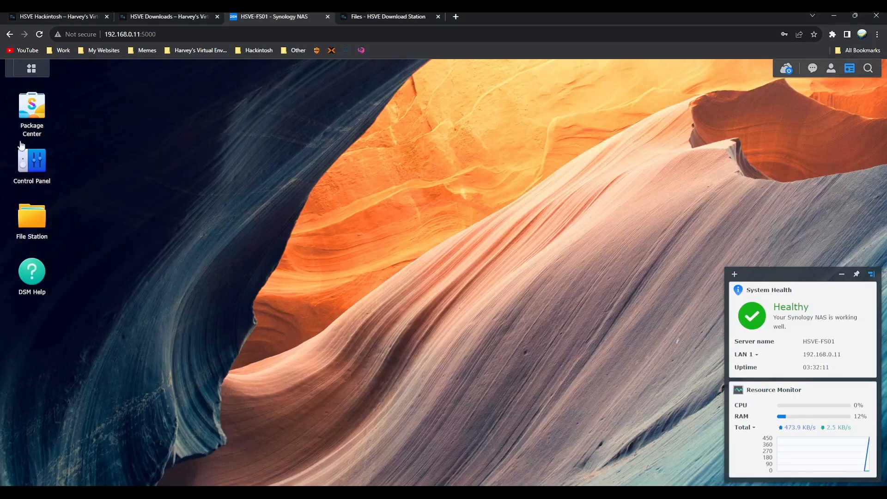
# - Launch Download Station and download the Sonoma template .torrent file from the file page
pyautogui.click(21, 73)
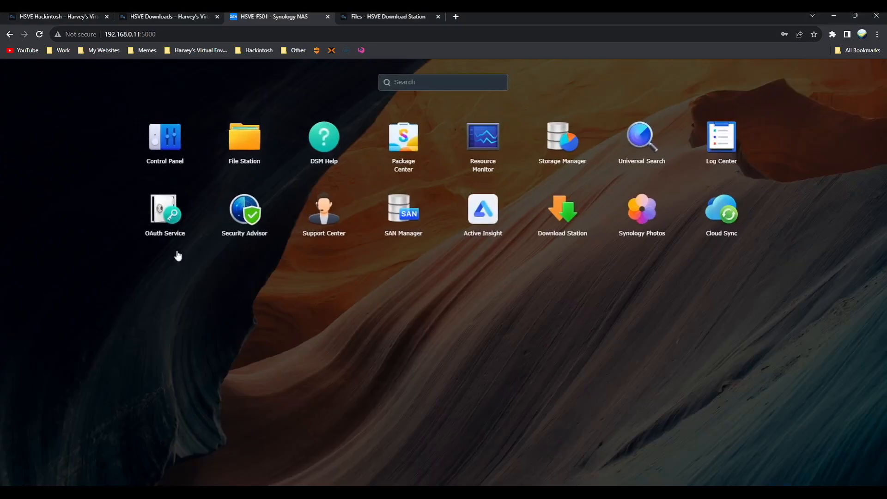
pyautogui.click(573, 212)
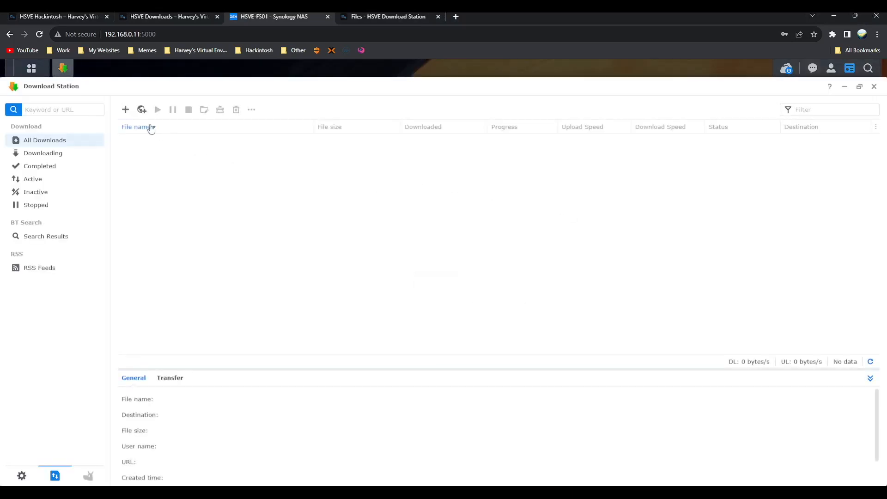
pyautogui.click(376, 16)
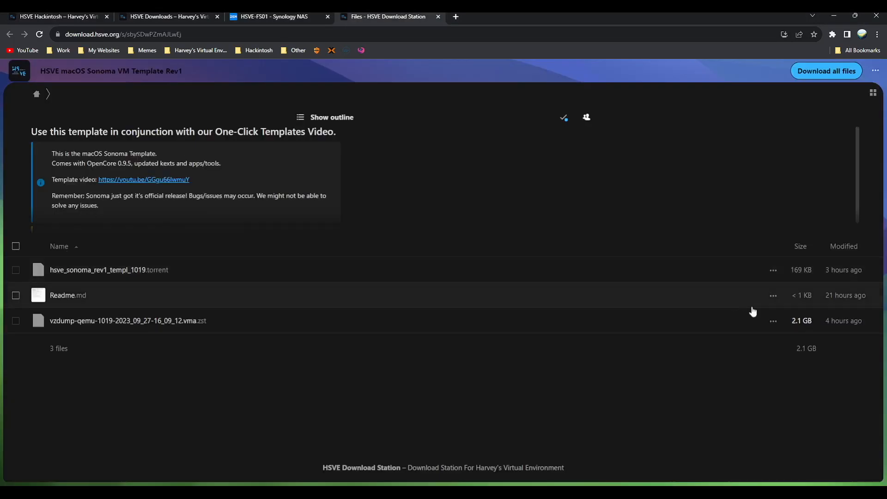
pyautogui.click(773, 270)
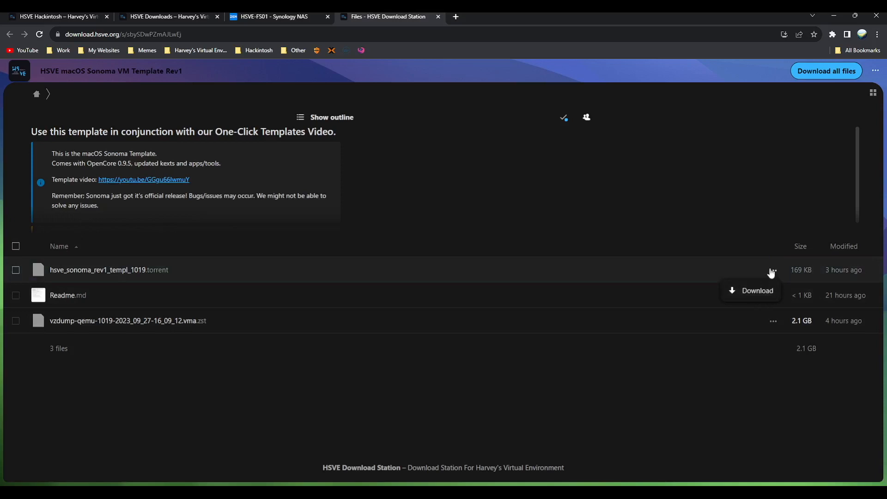
pyautogui.click(756, 290)
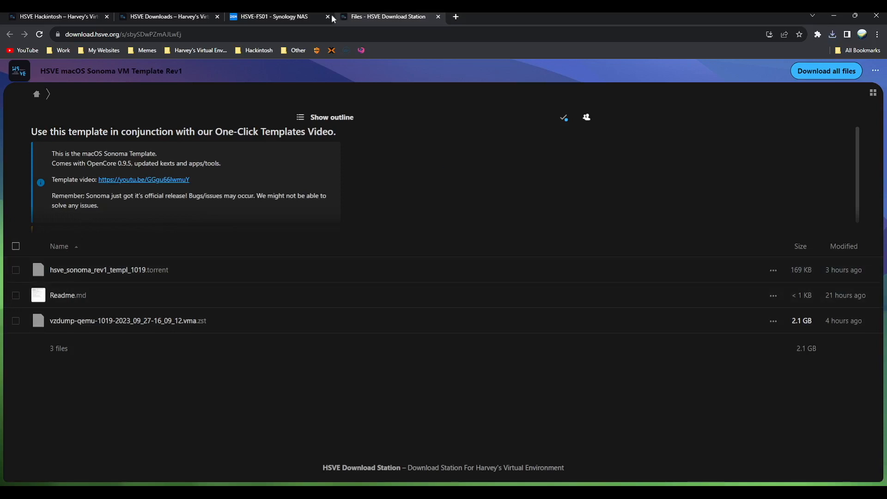
# - Create a Download Station task from the Sonoma torrent, saving hsve_sonoma_rev1_templ_1019 to home/Downloads
pyautogui.click(305, 16)
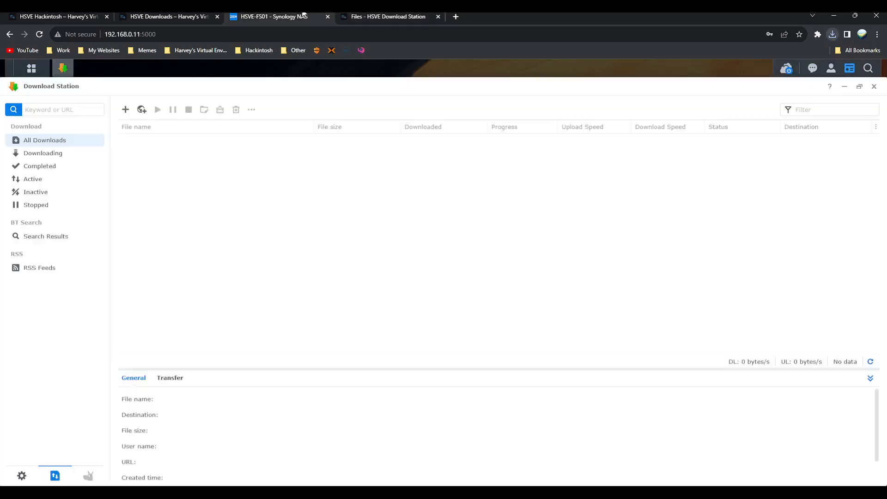
pyautogui.click(126, 111)
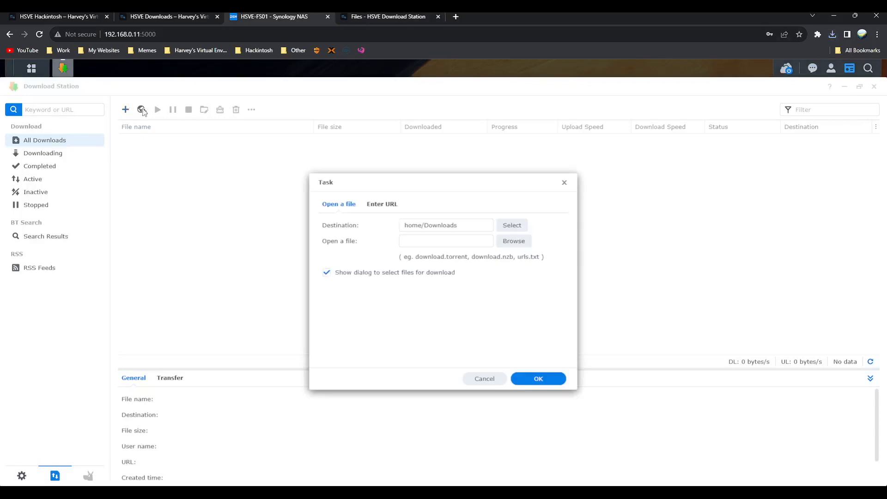
pyautogui.click(523, 241)
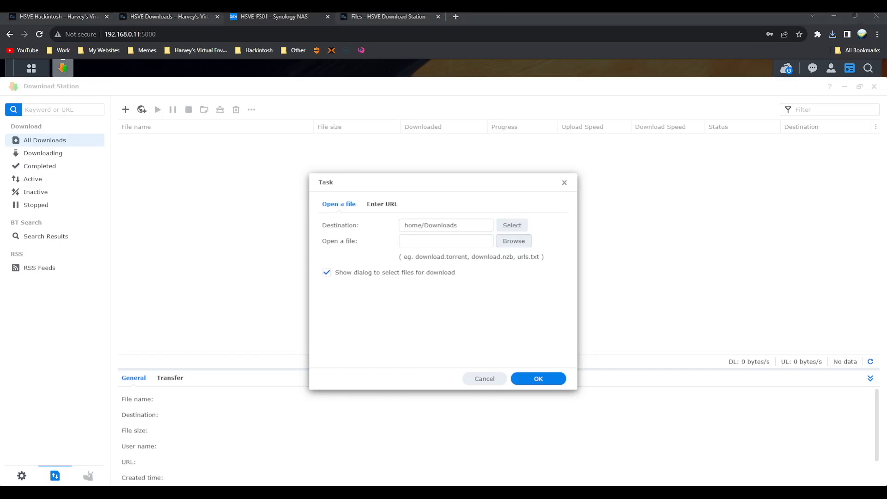
pyautogui.press('Return')
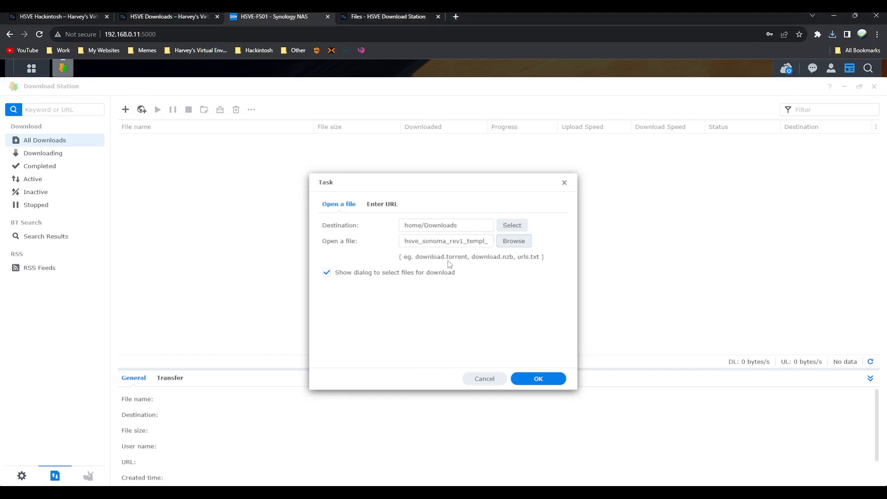
pyautogui.click(546, 383)
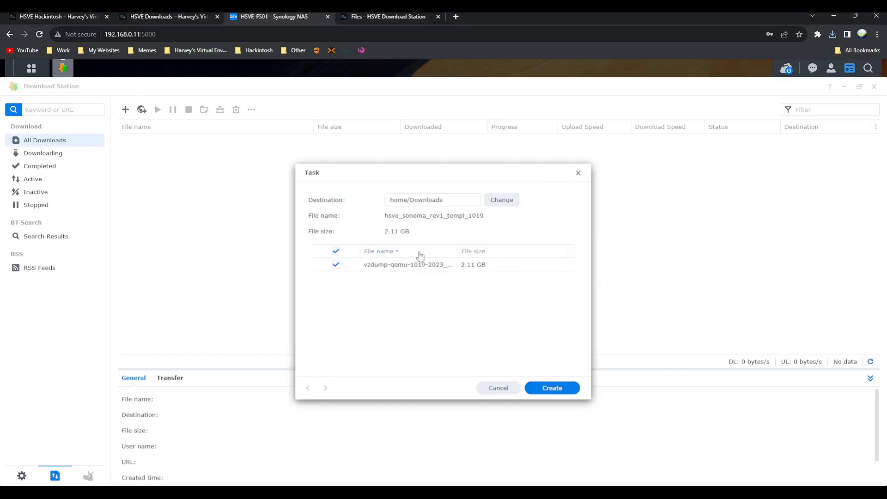
pyautogui.click(564, 388)
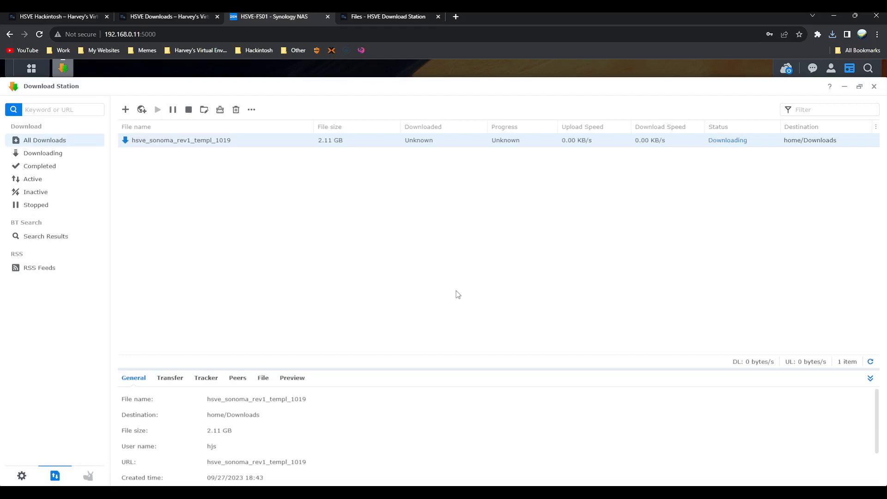
# - Check the Sonoma download's Transfer and Tracker details, then open Chrome's Downloads list
pyautogui.click(178, 377)
pyautogui.click(200, 378)
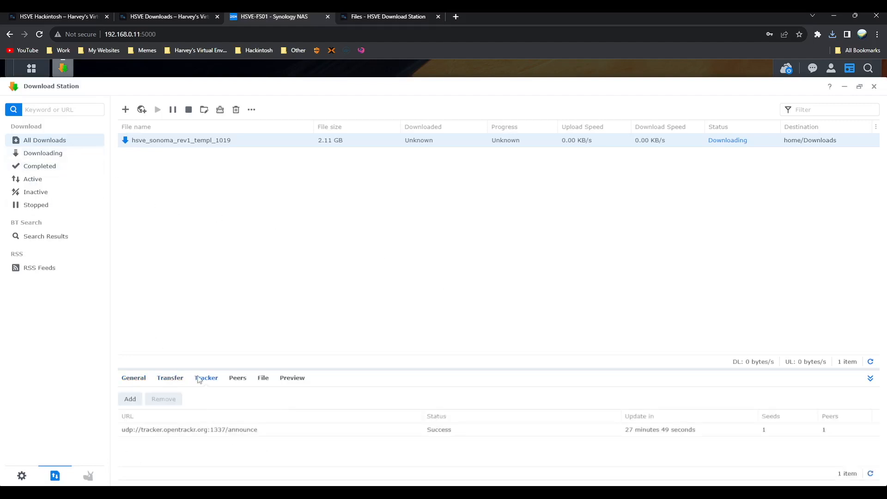
pyautogui.click(140, 384)
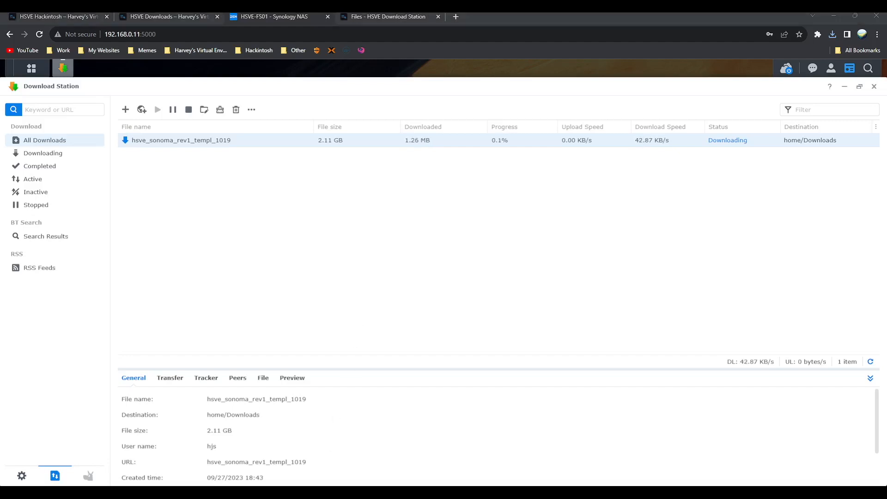
pyautogui.hotkey('ctrl', 'j')
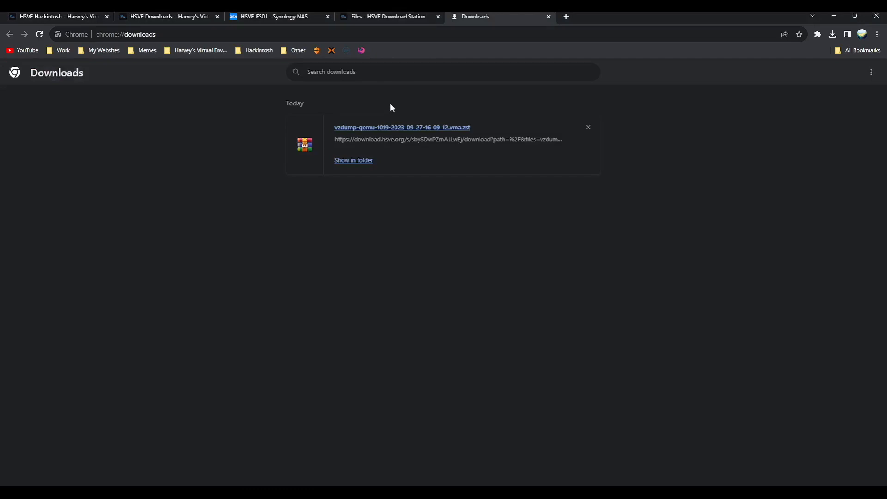
# - Look over the HSVE Downloads and HSVE Hackintosh pages for the template copying guide
pyautogui.click(203, 15)
pyautogui.scroll(-1, 371, 186)
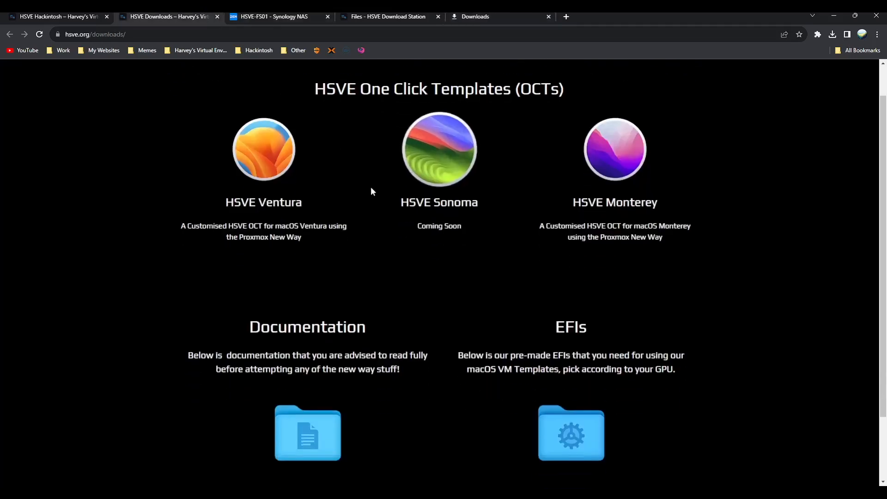
pyautogui.hotkey('ctrl', 'shift', 'Tab')
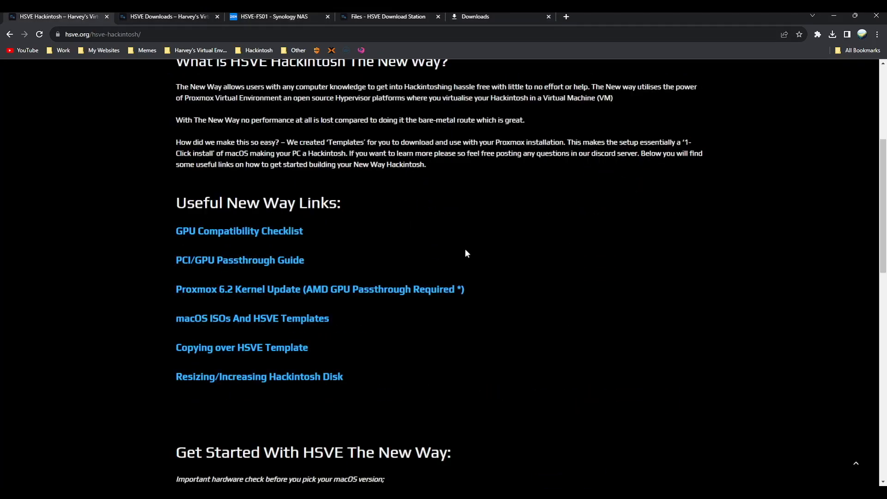
pyautogui.scroll(5, 466, 254)
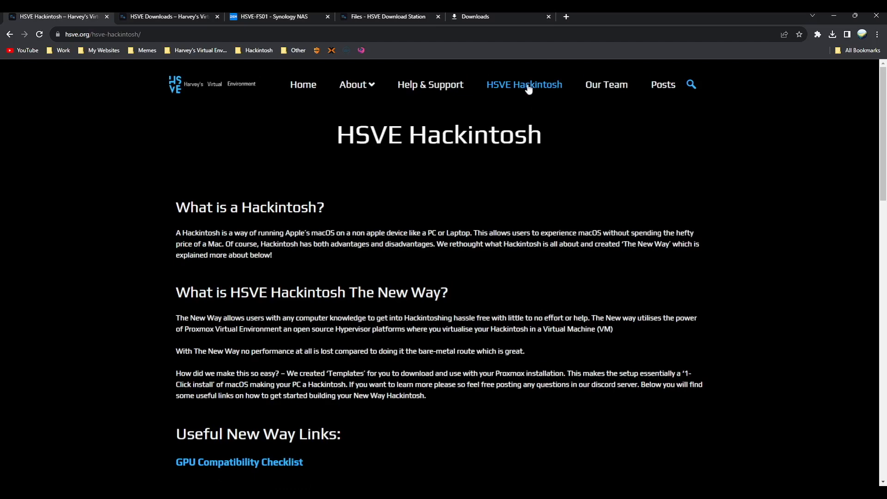
pyautogui.scroll(-7, 532, 116)
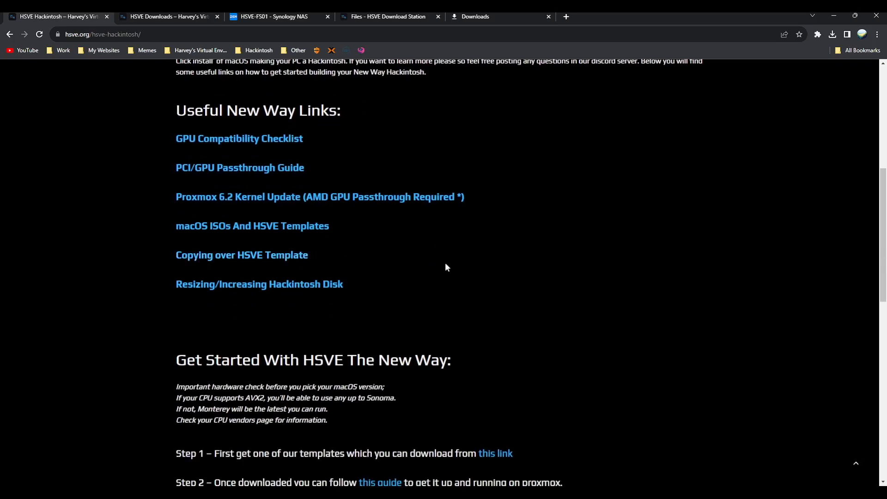
# - Open the Copying over HSVE Template guide and read past the WinSCP login to Step 7
pyautogui.click(193, 260)
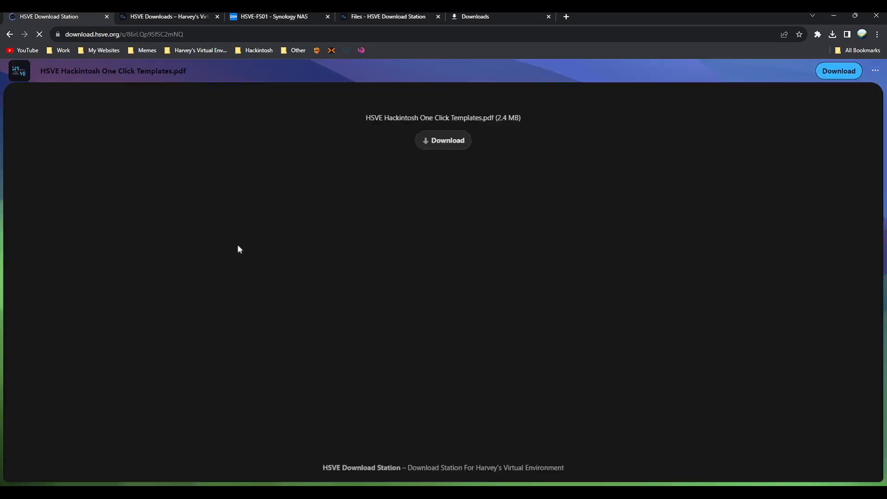
pyautogui.scroll(-3, 450, 192)
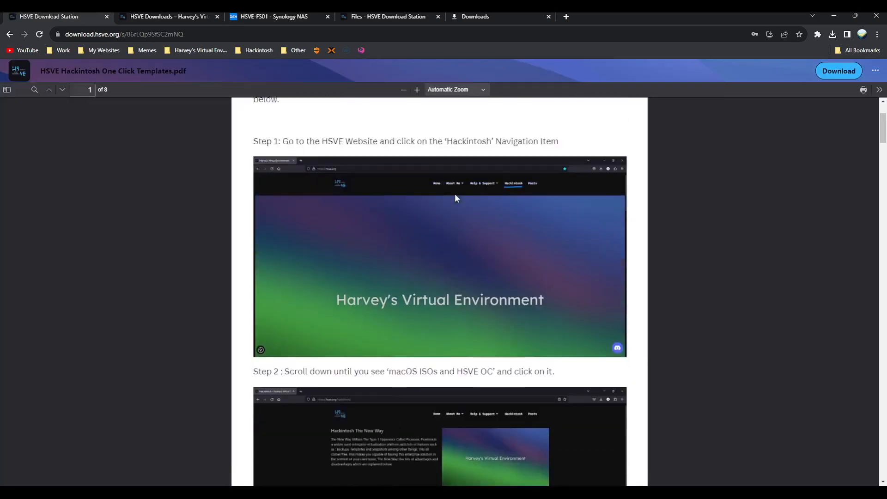
pyautogui.scroll(3, 508, 268)
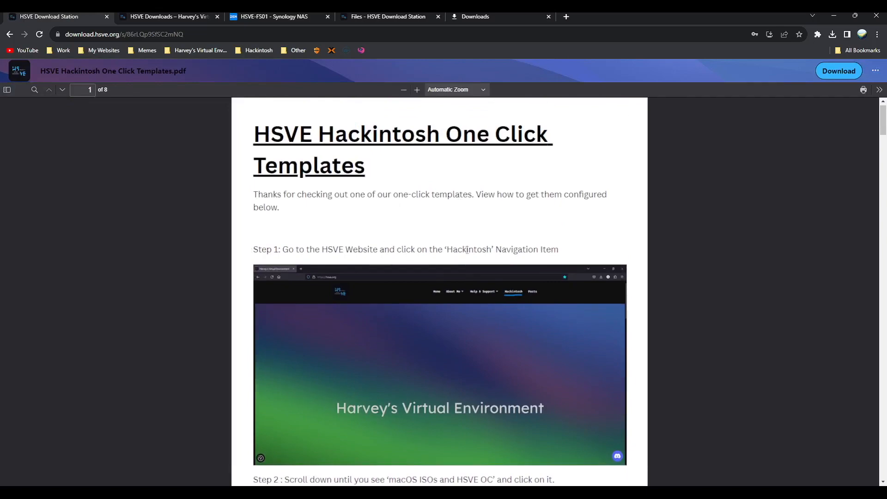
pyautogui.scroll(-5, 397, 262)
pyautogui.scroll(-15, 397, 263)
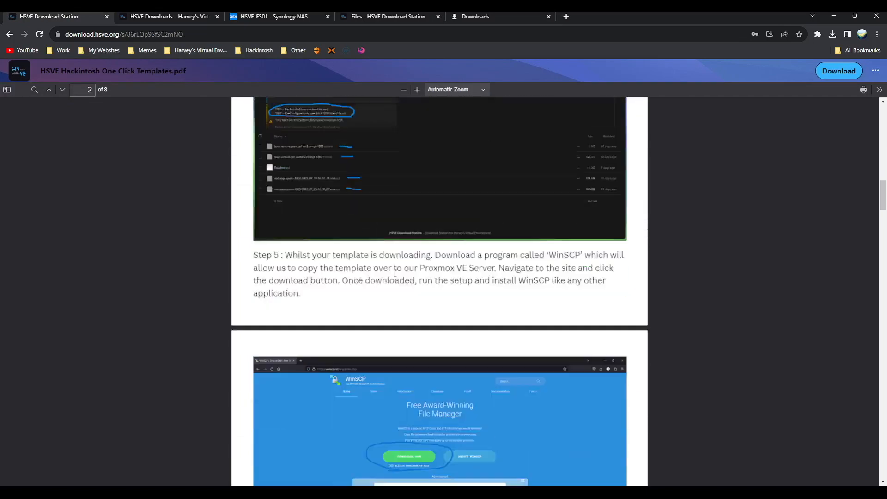
pyautogui.scroll(3, 355, 267)
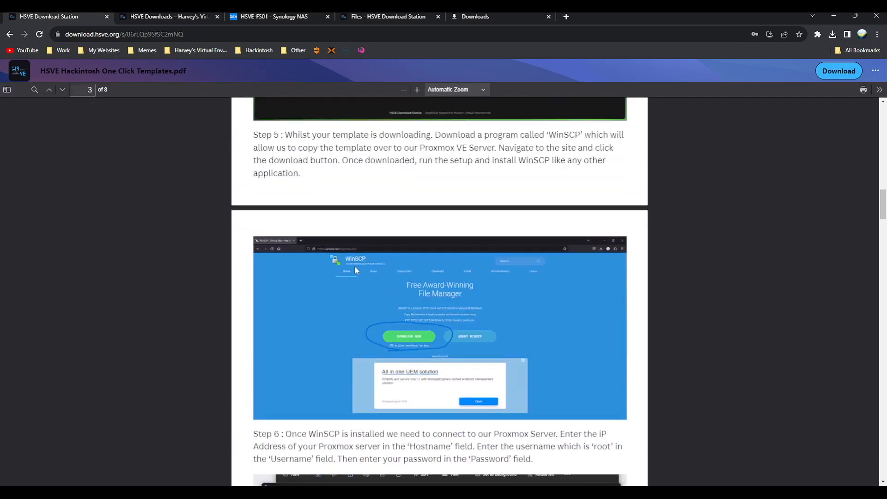
pyautogui.scroll(-5, 354, 265)
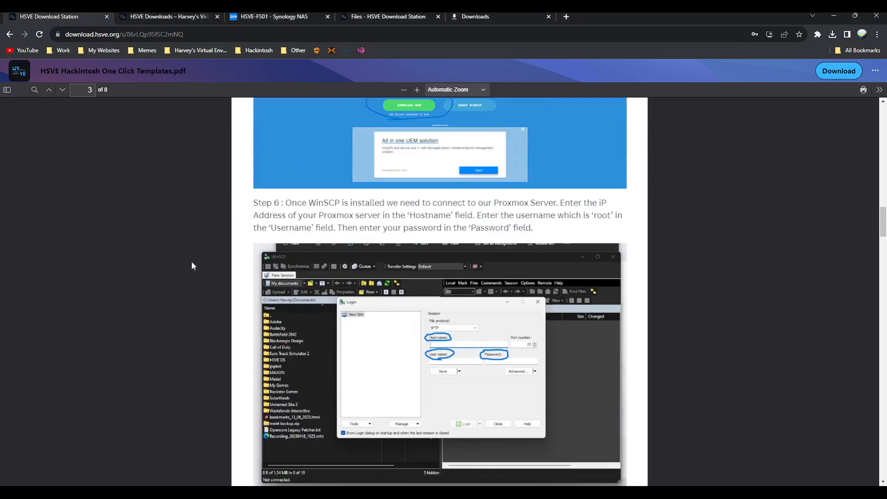
pyautogui.scroll(-4, 451, 222)
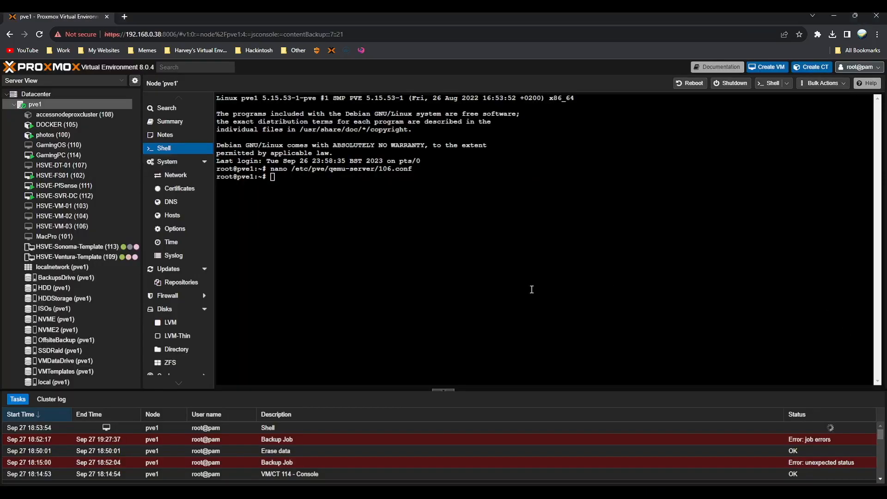
pyautogui.click(104, 385)
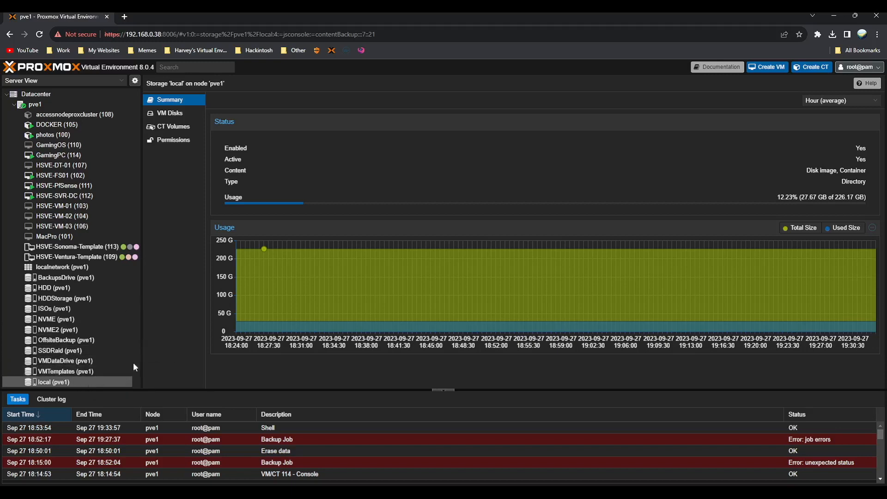
pyautogui.click(103, 370)
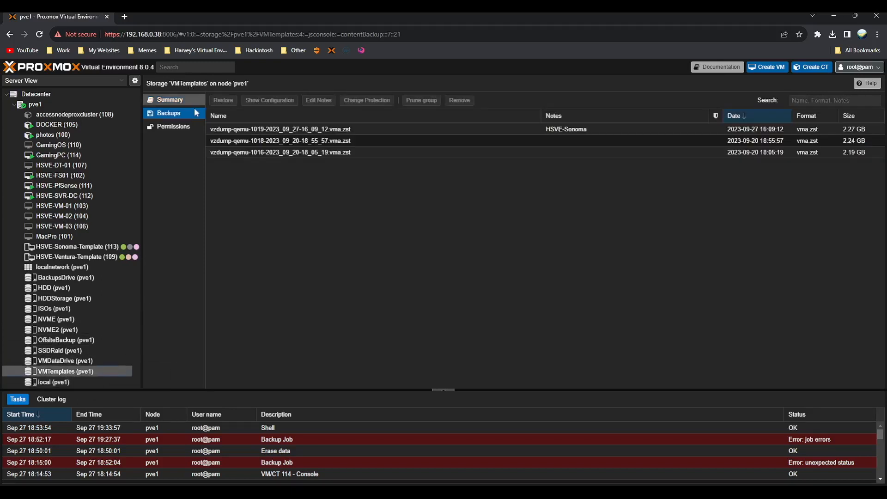
pyautogui.click(265, 129)
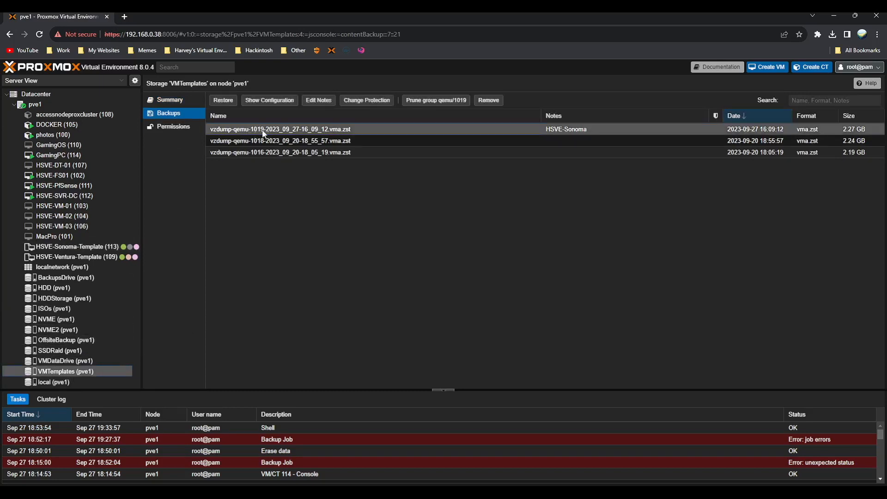
# - Restore the vzdump-qemu-1019 backup onto SSDRaid storage with memory set to 8192
pyautogui.click(221, 99)
pyautogui.click(409, 238)
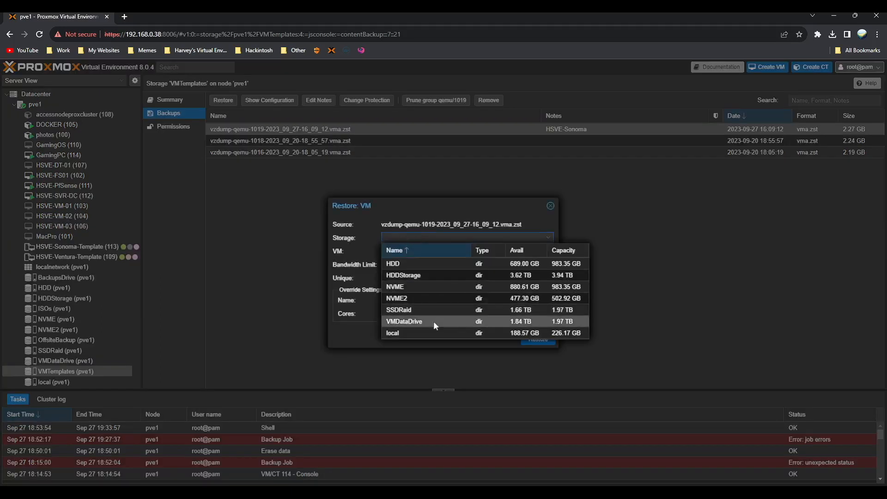
pyautogui.click(432, 309)
pyautogui.doubleClick(532, 306)
pyautogui.write('8192')
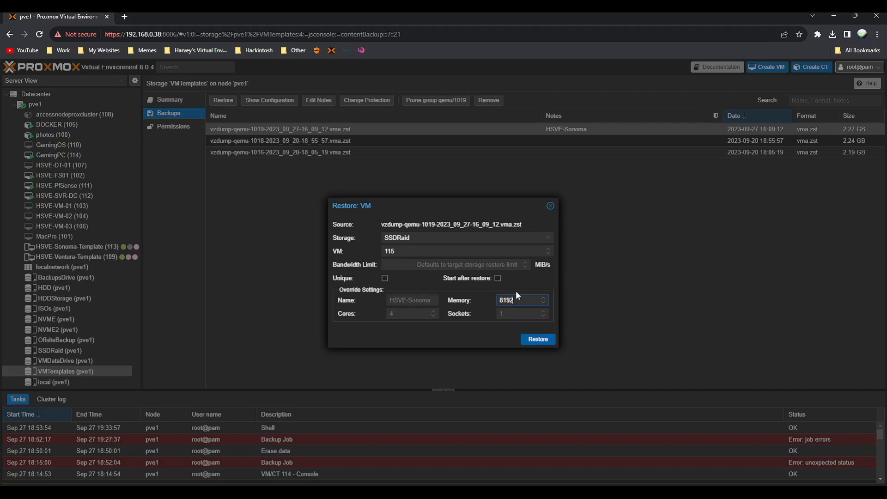
pyautogui.click(552, 338)
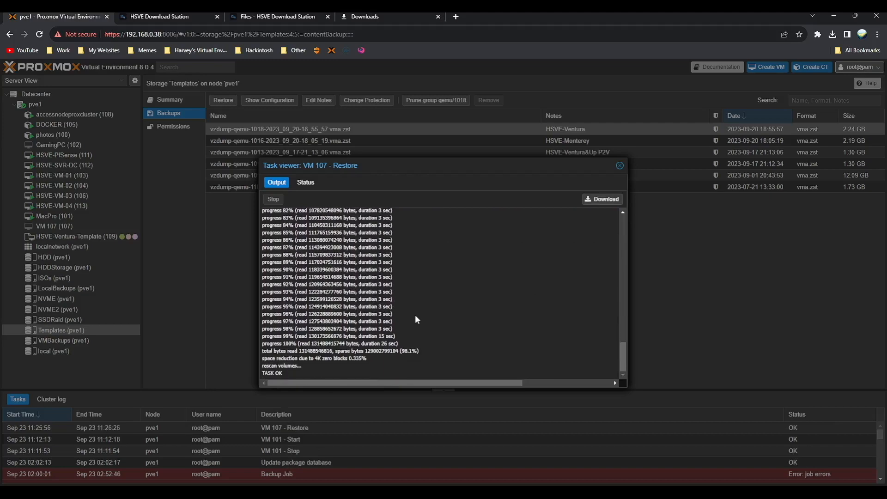
# - Close the finished restore Task viewer showing TASK OK
pyautogui.tripleClick(257, 375)
pyautogui.click(256, 375)
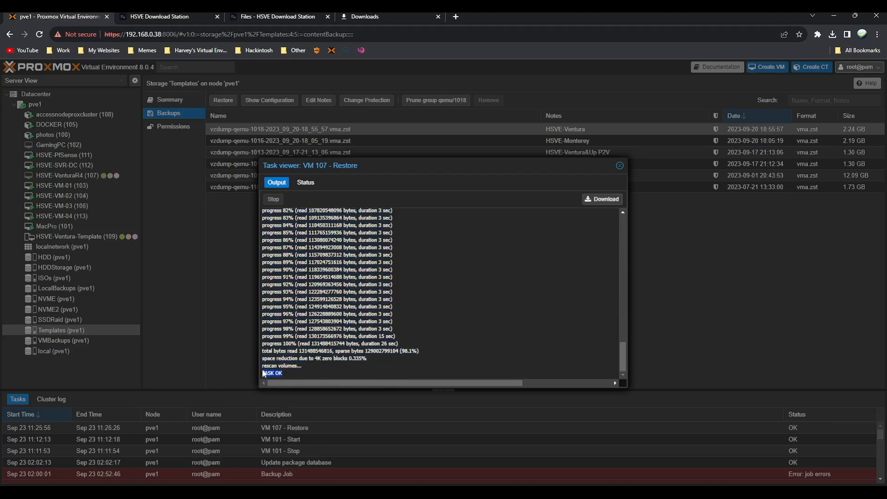
pyautogui.press('Escape')
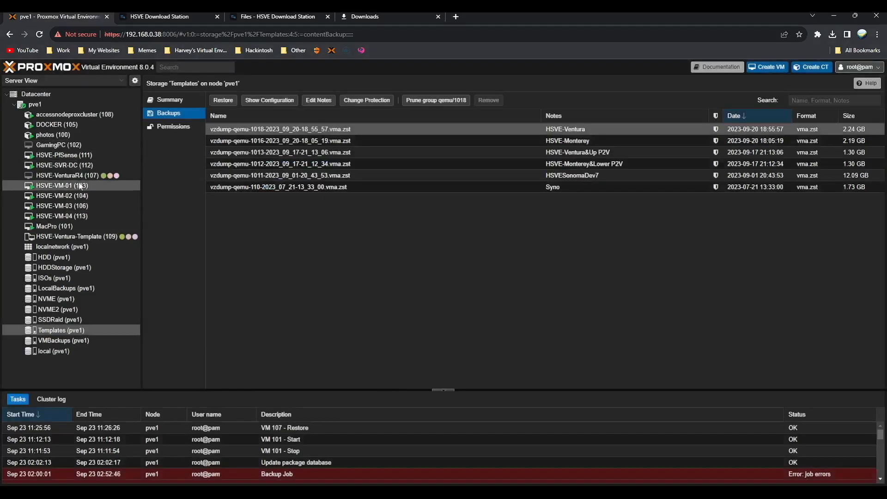
# - Open HSVE-VenturaR4 (107)'s Notes editor and select the whole args line
pyautogui.click(93, 175)
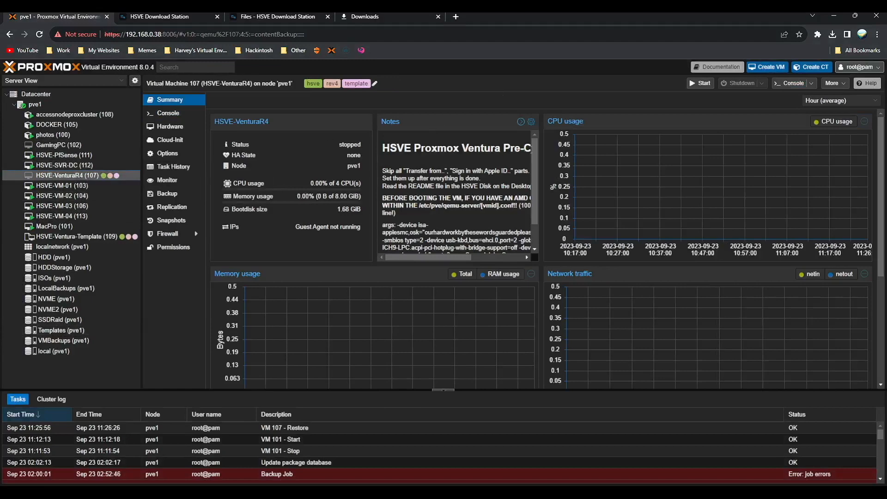
pyautogui.click(531, 122)
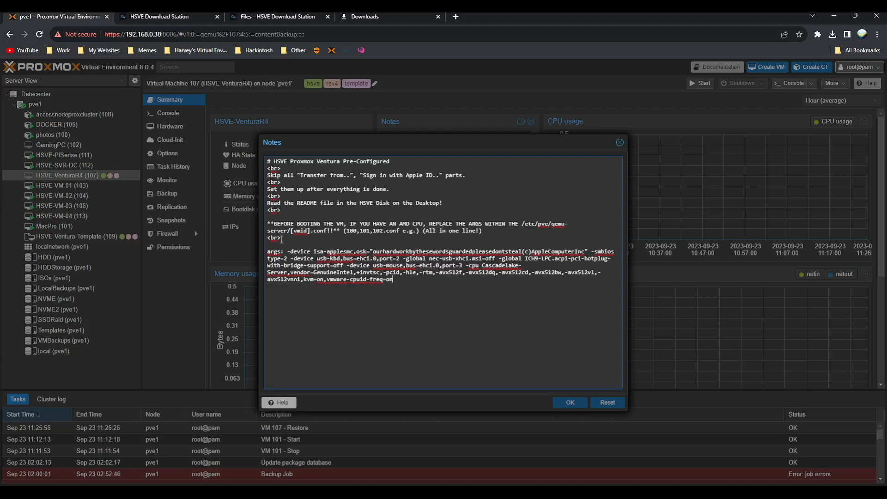
pyautogui.moveTo(266, 251); pyautogui.dragTo(426, 283)
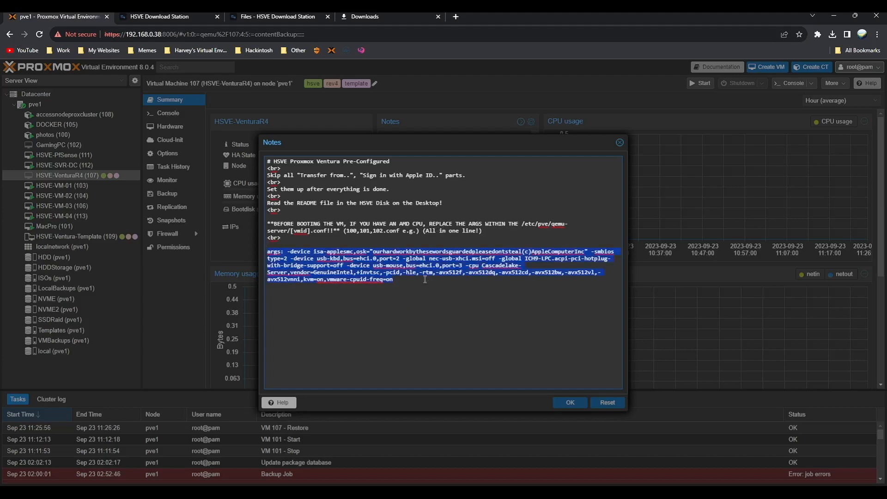
# - Close Notes and open /etc/pve/qemu-server/107.conf in nano from pve1's shell
pyautogui.click(620, 142)
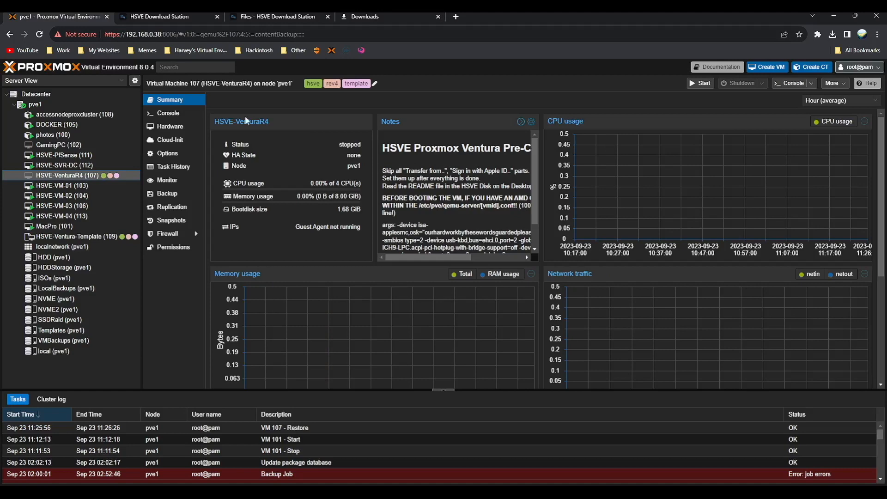
pyautogui.click(68, 95)
pyautogui.click(71, 104)
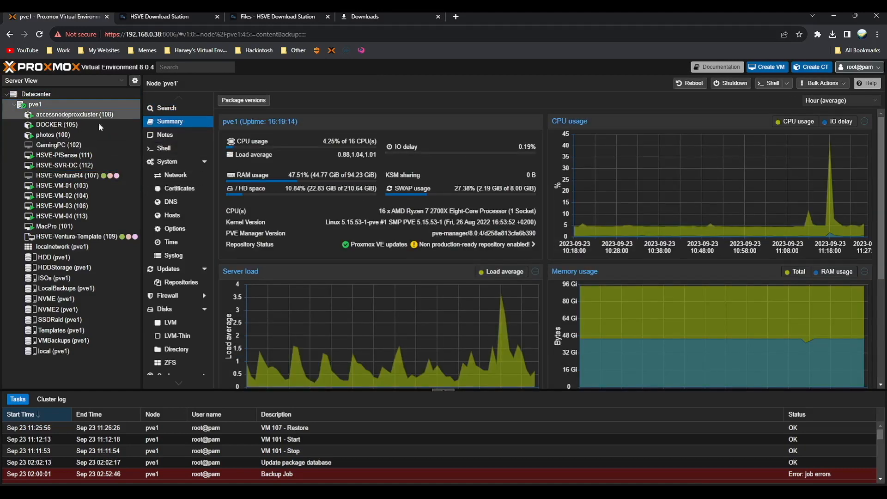
pyautogui.click(174, 150)
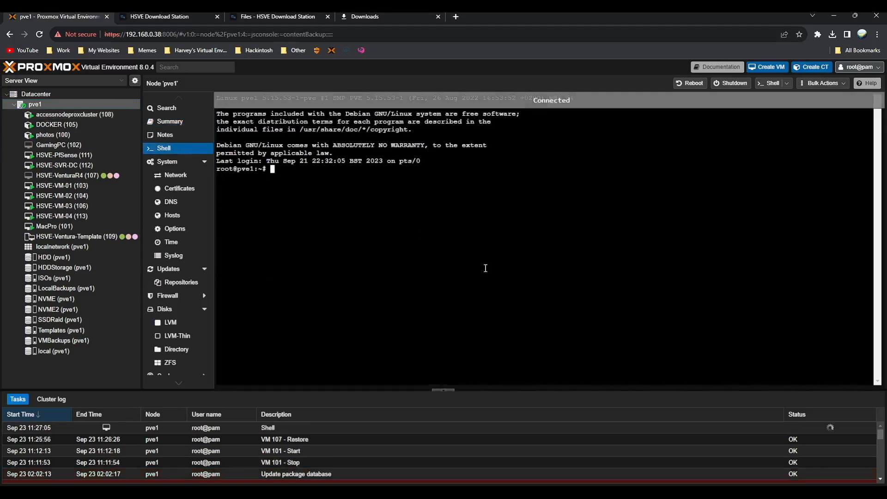
pyautogui.write('nano /')
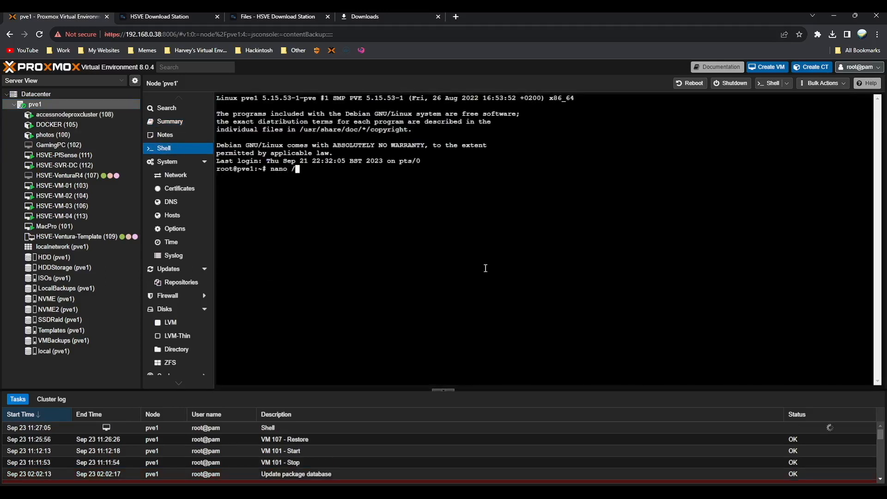
pyautogui.write('etc/pve/qemu-server/')
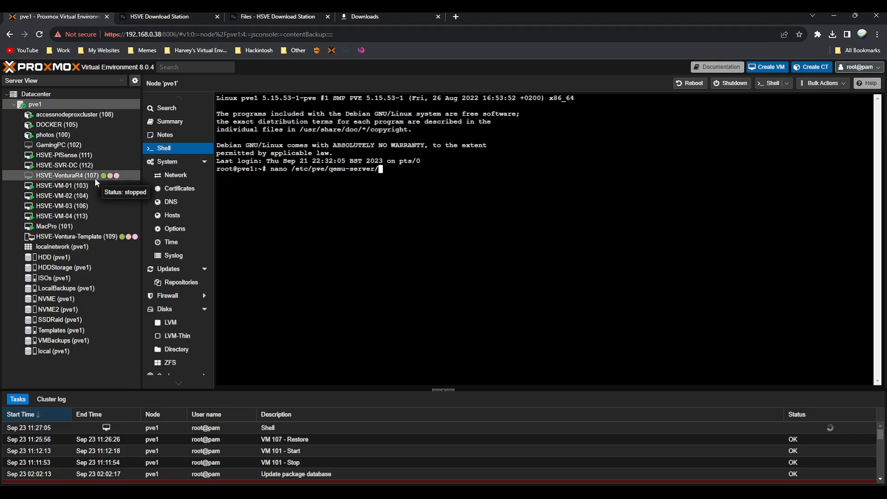
pyautogui.write('10')
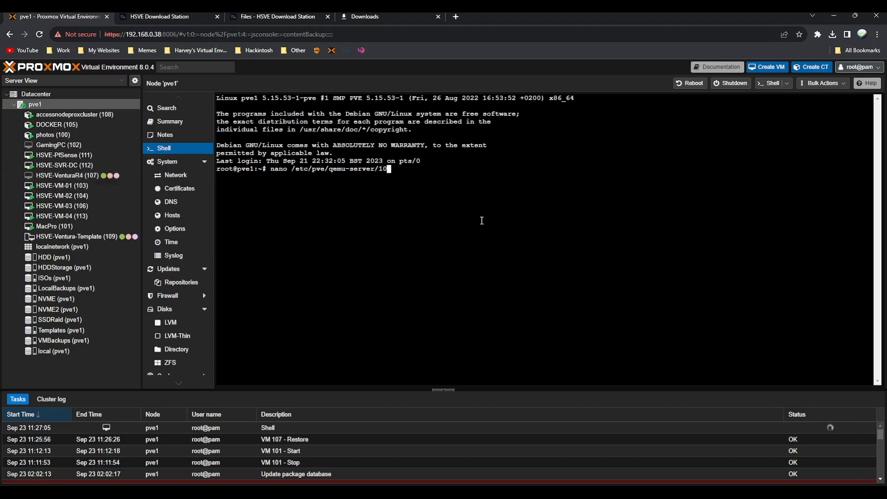
pyautogui.write('7.conf')
pyautogui.press('Return')
# - Comment out the old args line with #, paste the new args line below, and save
pyautogui.press('Down')
pyautogui.press('Down')
pyautogui.press('Down')
pyautogui.press('Down')
pyautogui.press('Down')
pyautogui.press('Down')
pyautogui.press('Down')
pyautogui.press('Down')
pyautogui.press('Down')
pyautogui.press('Down')
pyautogui.press('Down')
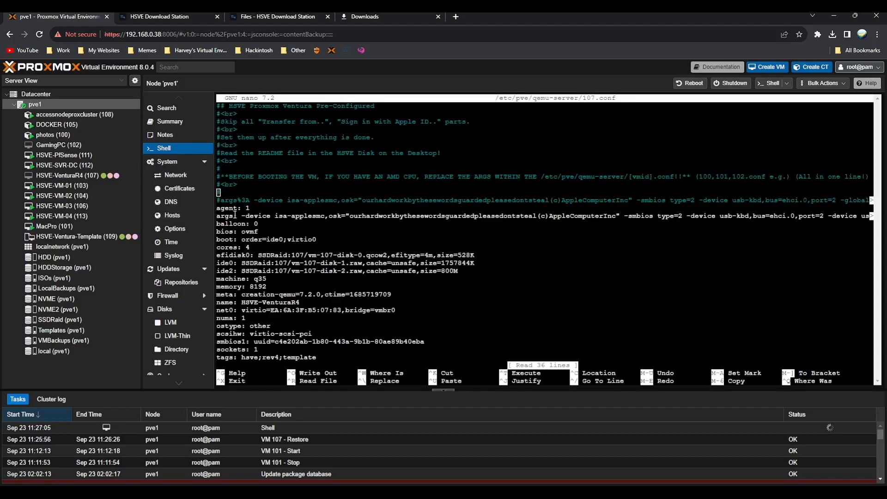
pyautogui.press('Down')
pyautogui.press('Down')
pyautogui.press('Down')
pyautogui.write('#')
pyautogui.press('Down')
pyautogui.press('Left')
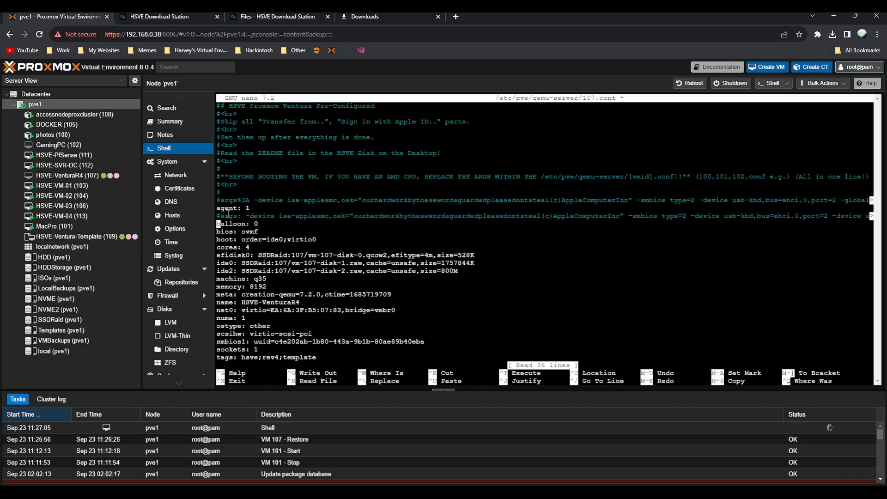
pyautogui.press('Return')
pyautogui.press('Up')
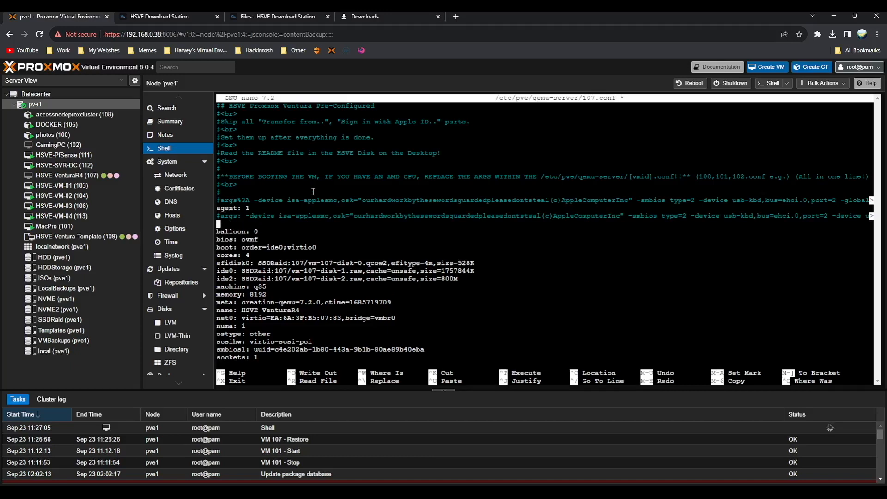
pyautogui.hotkey('ctrl', 'shift', 'v')
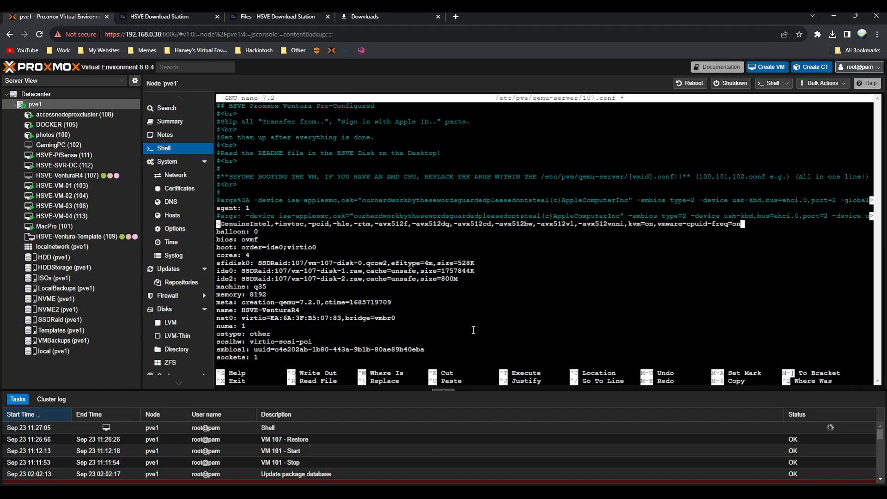
pyautogui.hotkey('ctrl', 'x')
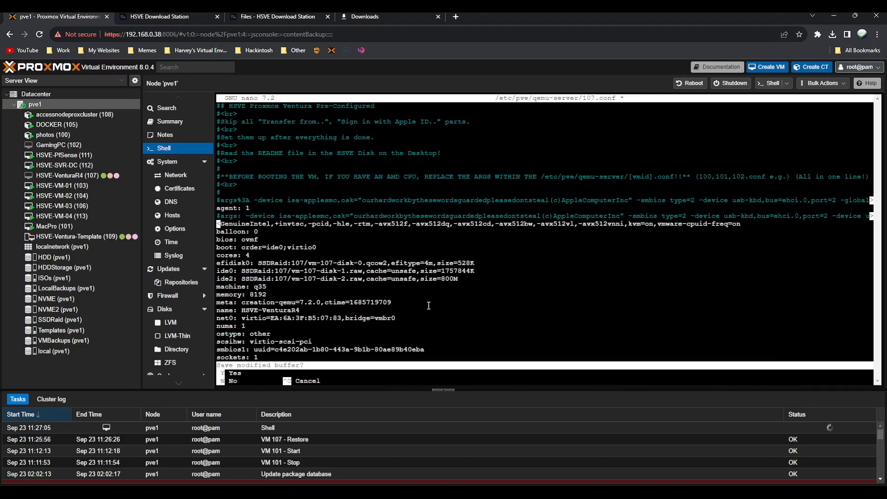
pyautogui.press('y')
pyautogui.press('Return')
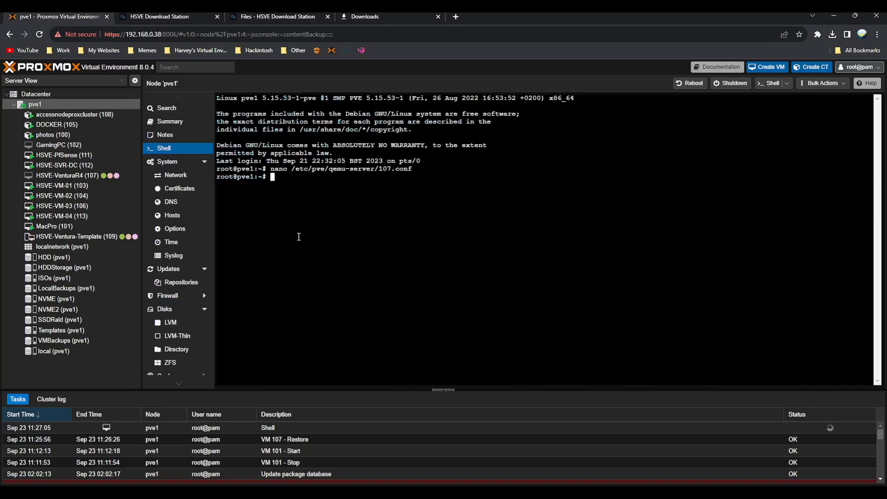
# - Detach and permanently remove VM 107's old 120G virtio0 hard disk
pyautogui.click(102, 175)
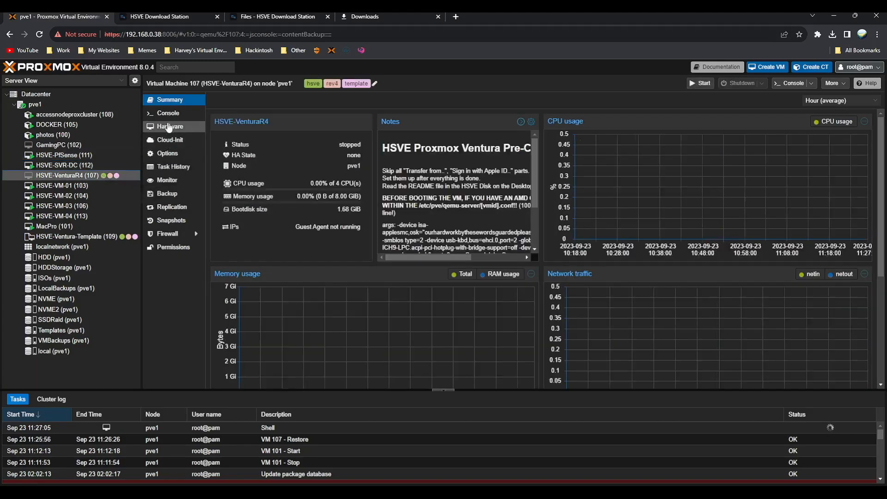
pyautogui.click(169, 127)
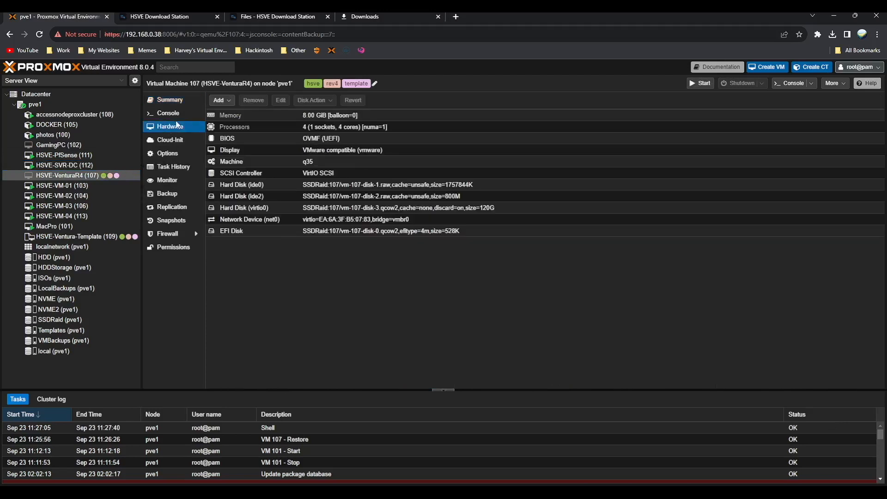
pyautogui.click(379, 206)
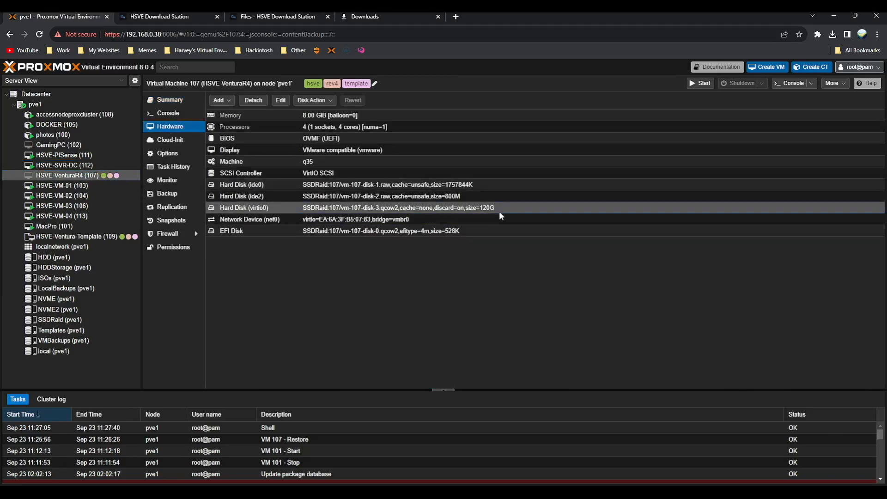
pyautogui.click(256, 106)
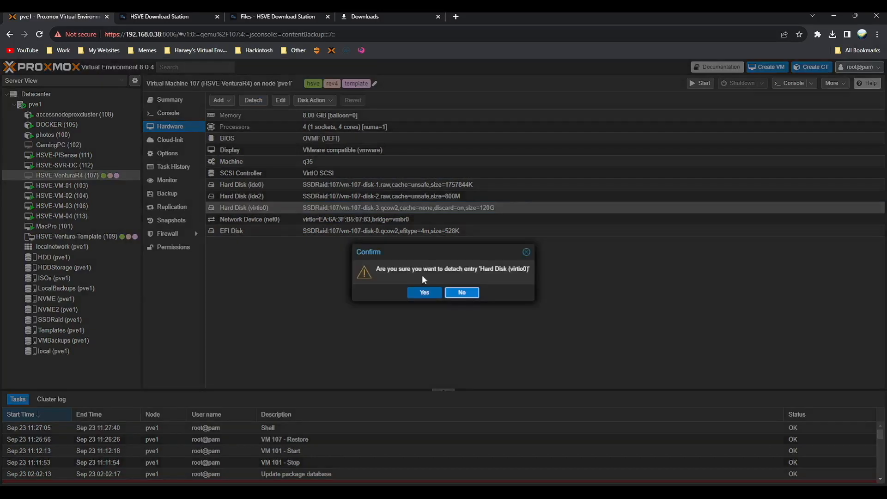
pyautogui.click(419, 292)
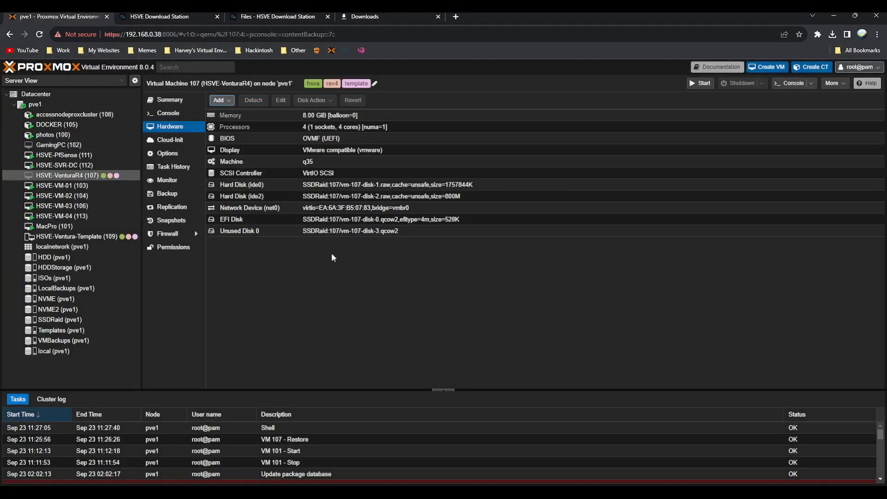
pyautogui.click(245, 231)
pyautogui.click(253, 100)
pyautogui.click(426, 293)
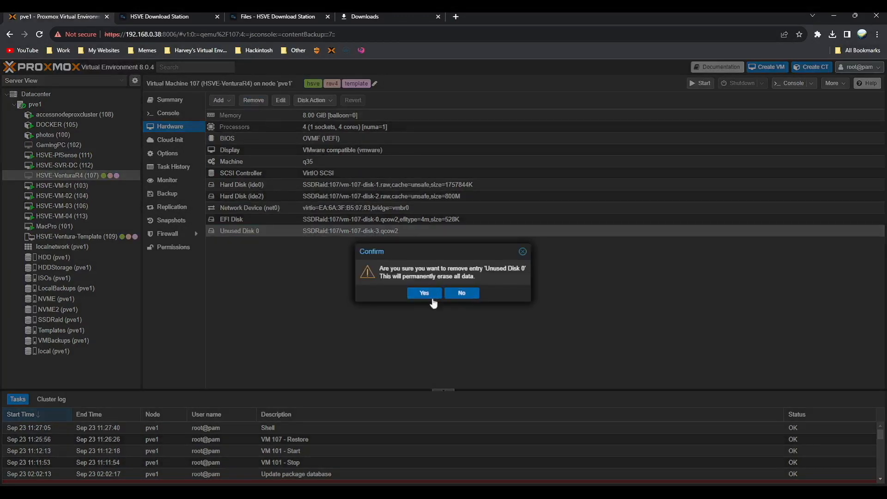
# - Add a 250 GB VirtIO Block disk on SSDRaid, IO thread off, Write back (unsafe) cache
pyautogui.click(220, 100)
pyautogui.click(238, 113)
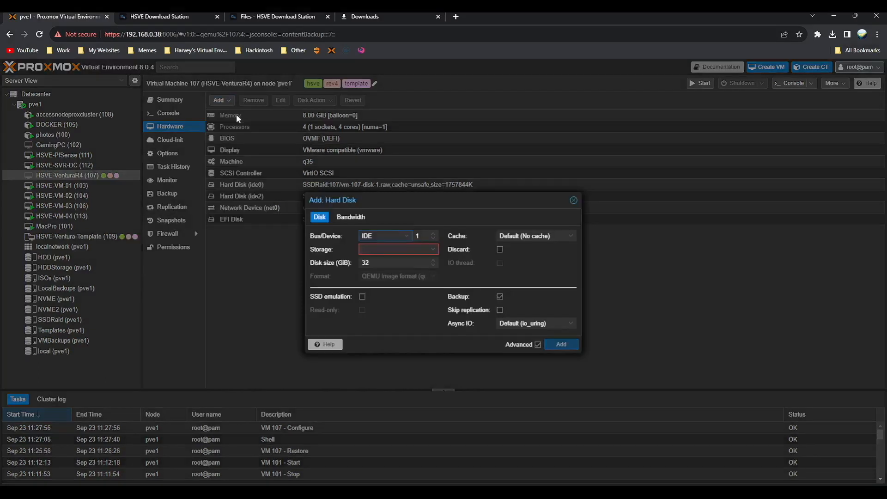
pyautogui.click(379, 236)
pyautogui.click(390, 269)
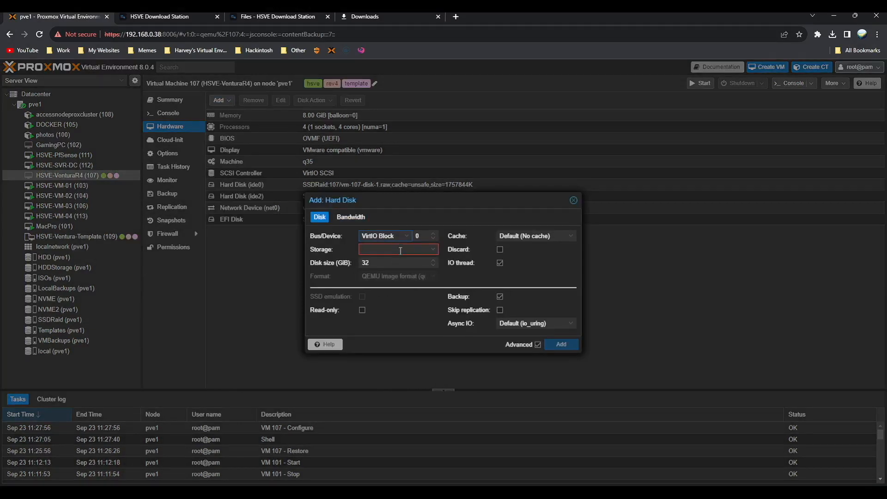
pyautogui.click(400, 249)
pyautogui.click(386, 322)
pyautogui.press('Tab')
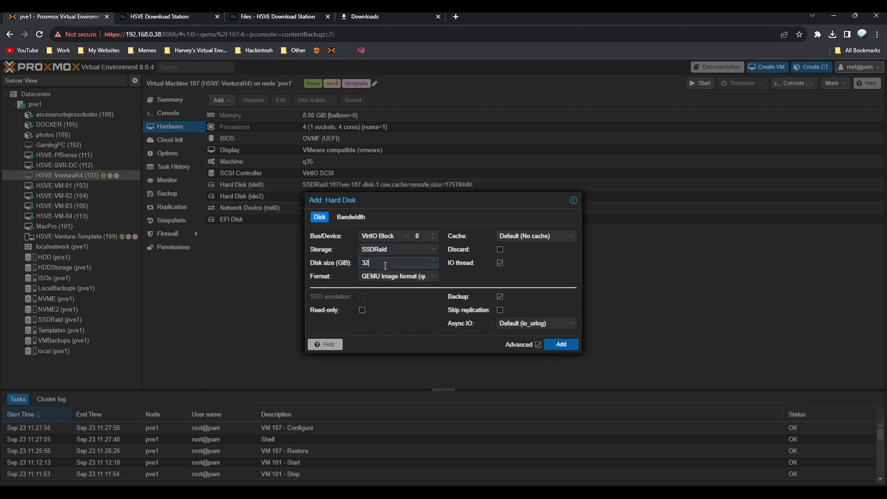
pyautogui.write('250')
pyautogui.click(459, 264)
pyautogui.click(524, 240)
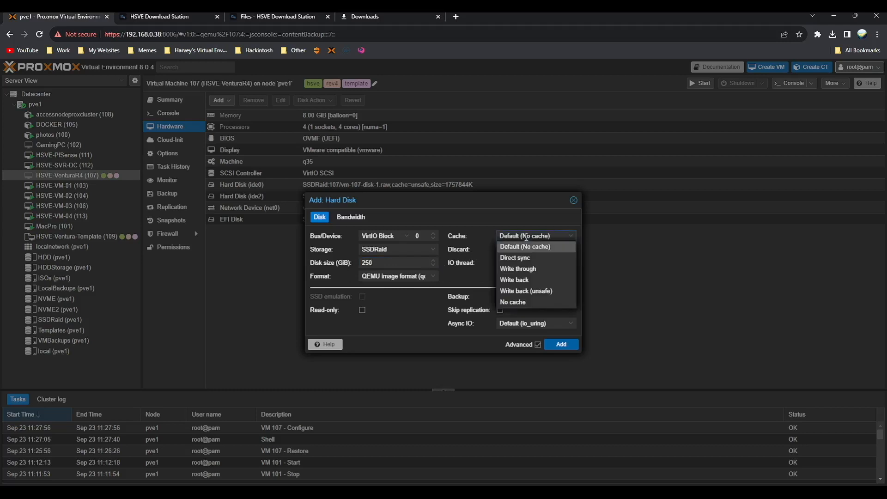
pyautogui.click(531, 297)
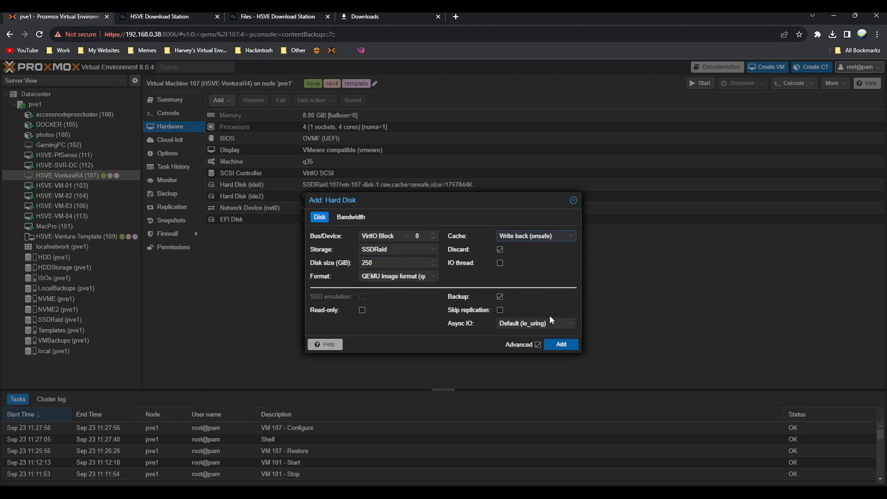
pyautogui.click(567, 345)
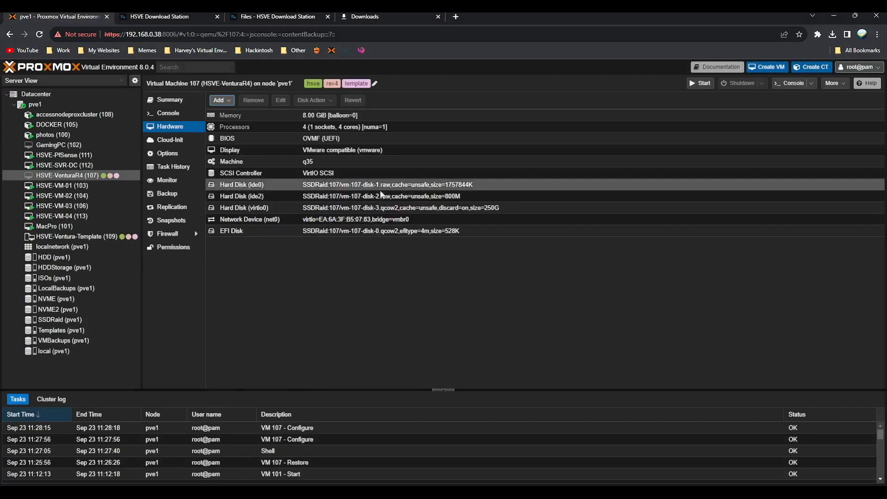
# - Enable the virtio0 disk in VM 107's boot order
pyautogui.click(166, 157)
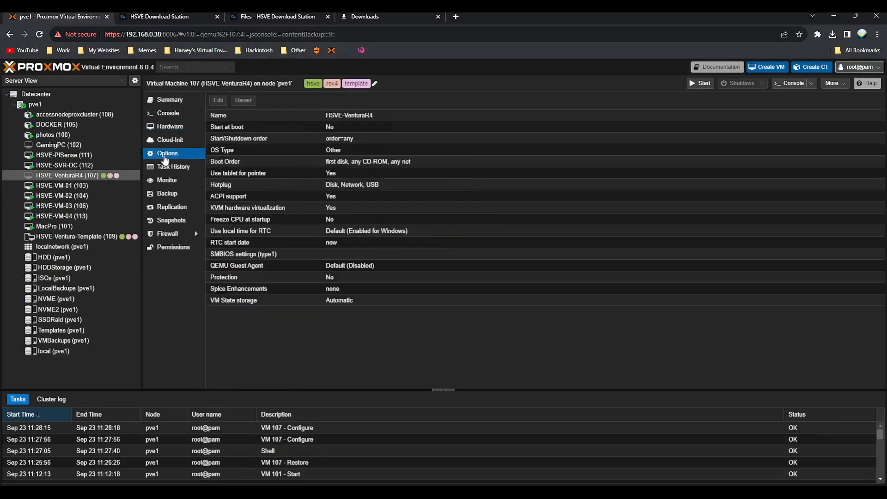
pyautogui.doubleClick(350, 165)
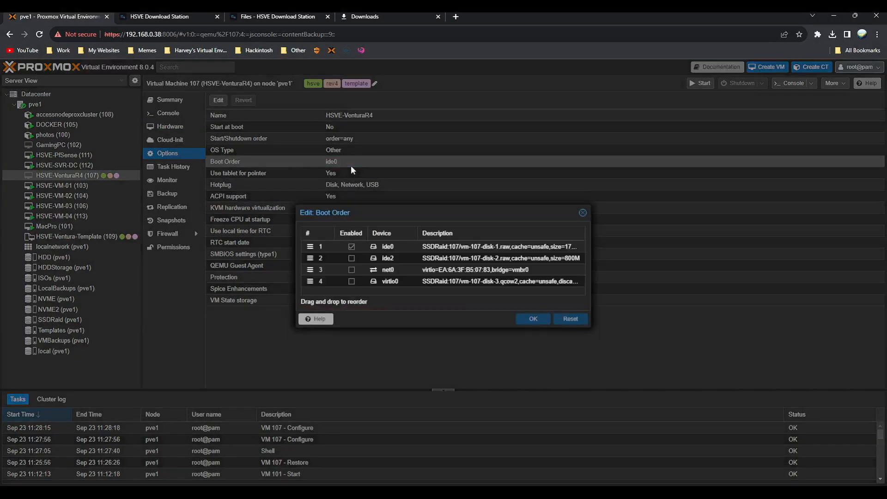
pyautogui.click(351, 282)
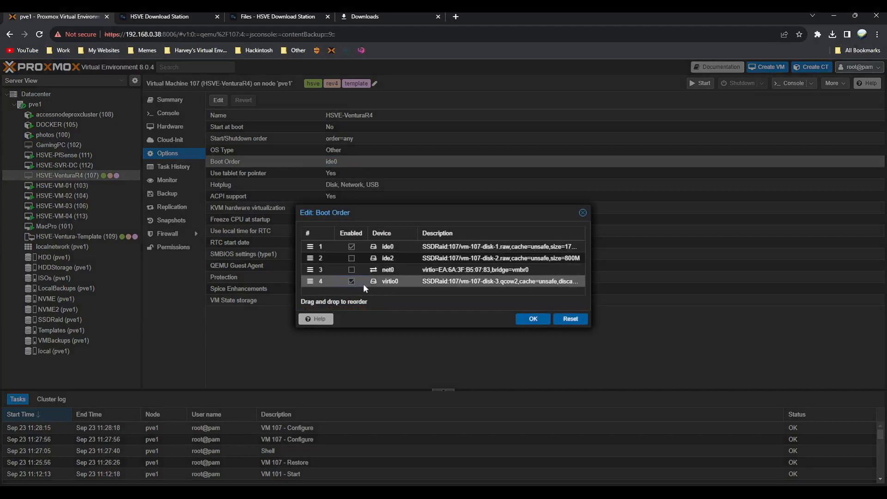
pyautogui.click(535, 319)
# - Start VM 107 in a full-screen console and boot the VENTURA (dmg) installer entry
pyautogui.click(170, 126)
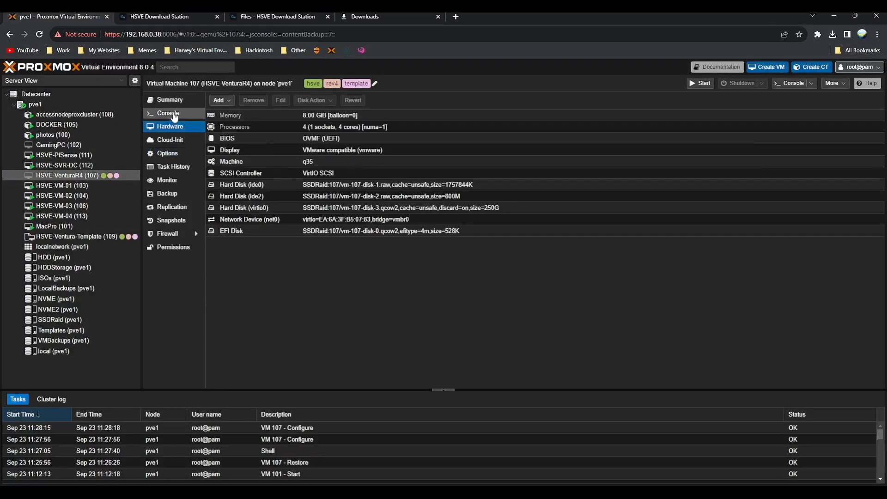
pyautogui.click(167, 113)
pyautogui.click(511, 248)
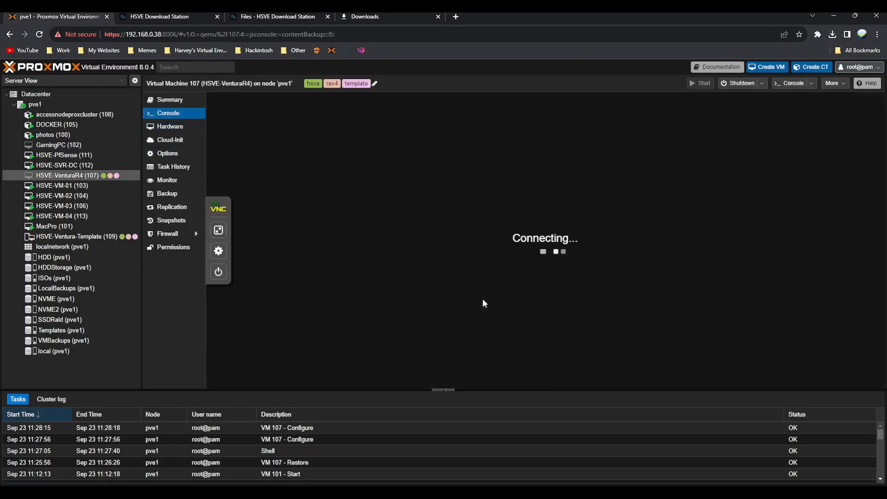
pyautogui.click(218, 240)
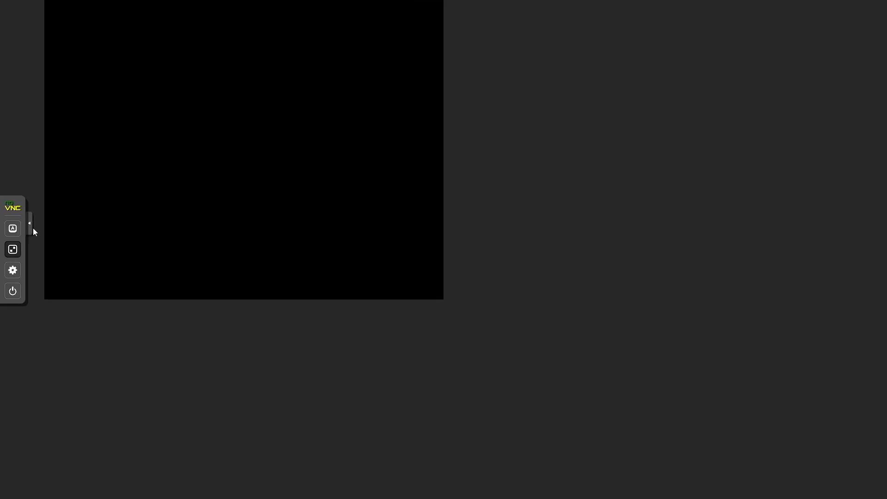
pyautogui.click(30, 225)
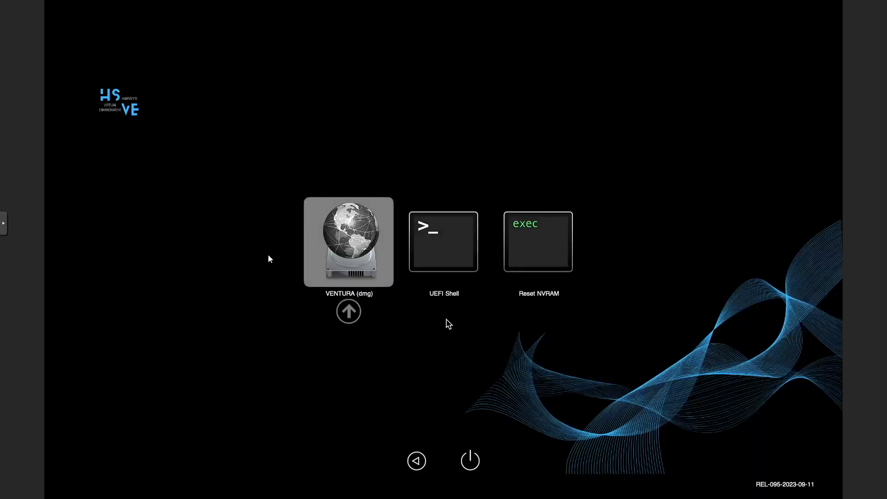
pyautogui.press('Return')
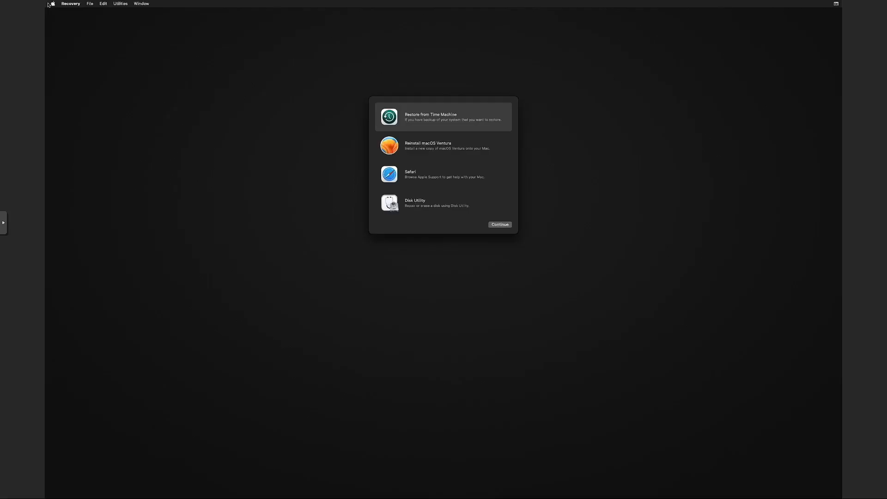
# - Open Disk Utility and turn console scaling off to view the full window
pyautogui.doubleClick(420, 207)
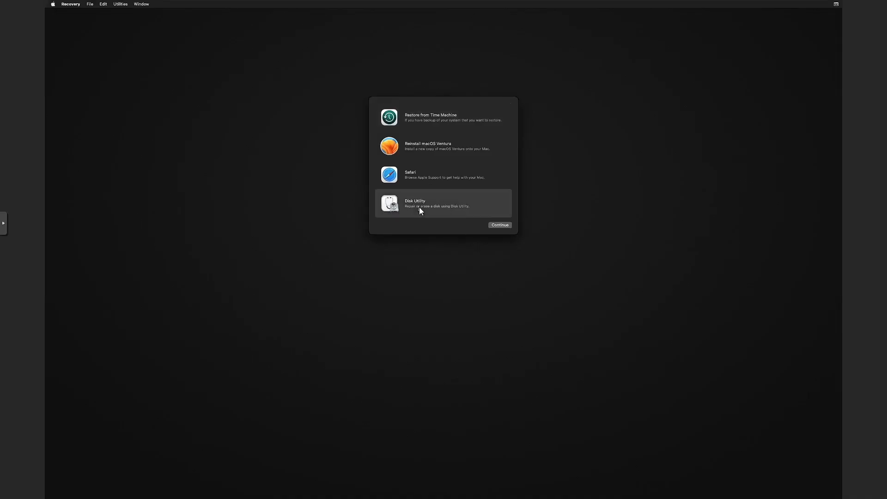
pyautogui.click(3, 225)
pyautogui.click(12, 269)
pyautogui.click(69, 279)
pyautogui.click(62, 287)
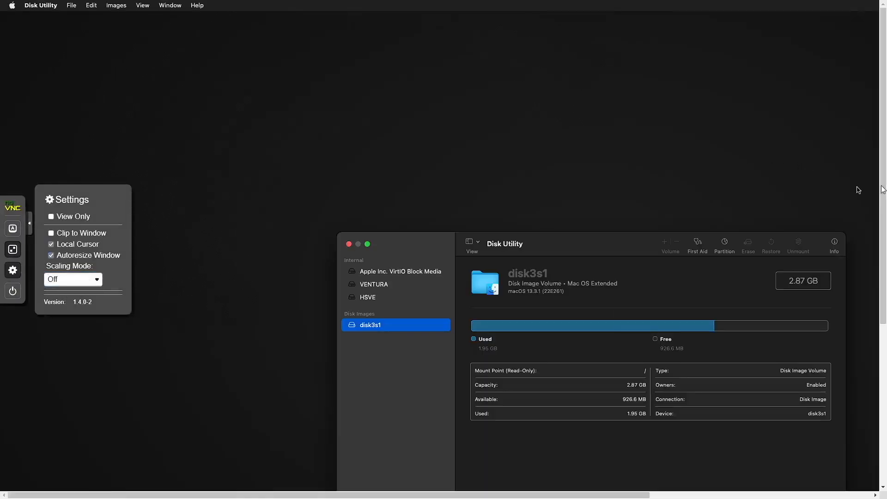
pyautogui.moveTo(883, 189); pyautogui.dragTo(884, 244)
pyautogui.moveTo(517, 494); pyautogui.dragTo(525, 497)
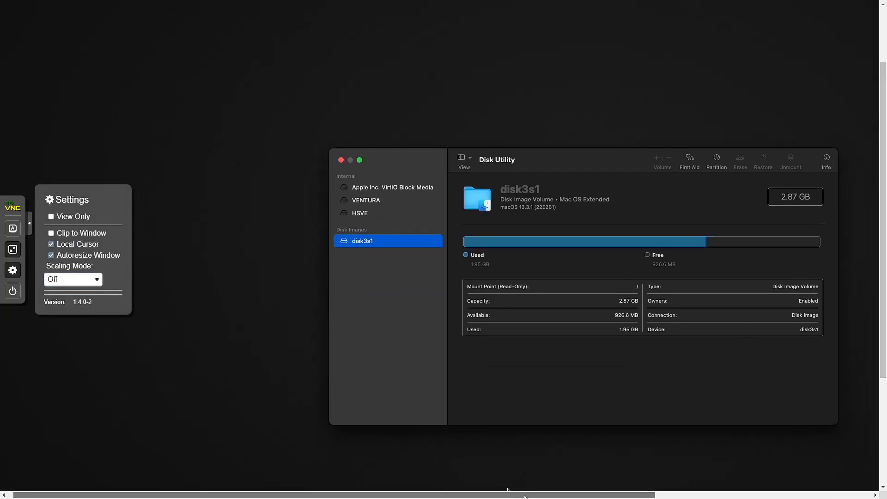
pyautogui.hscroll(5, 507, 490)
# - Erase the VirtIO Block Media disk as APFS named 'macOS', then choose Reinstall macOS Ventura
pyautogui.click(244, 191)
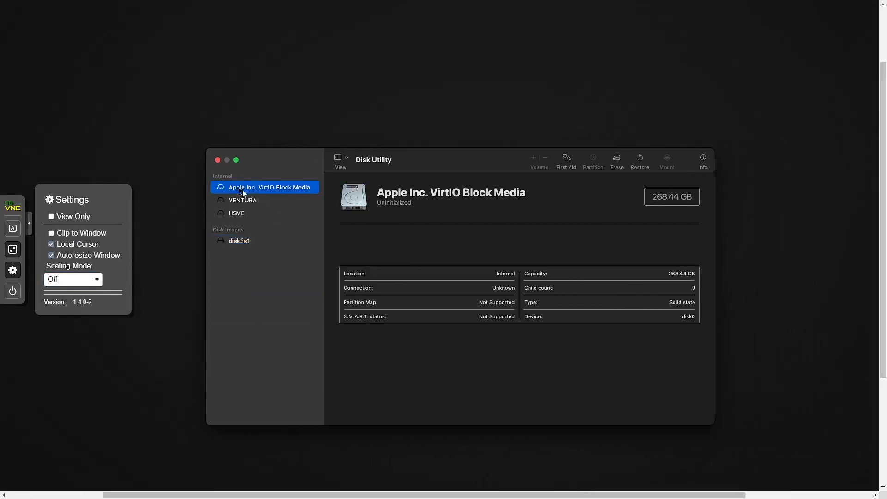
pyautogui.click(618, 158)
pyautogui.write('macOS')
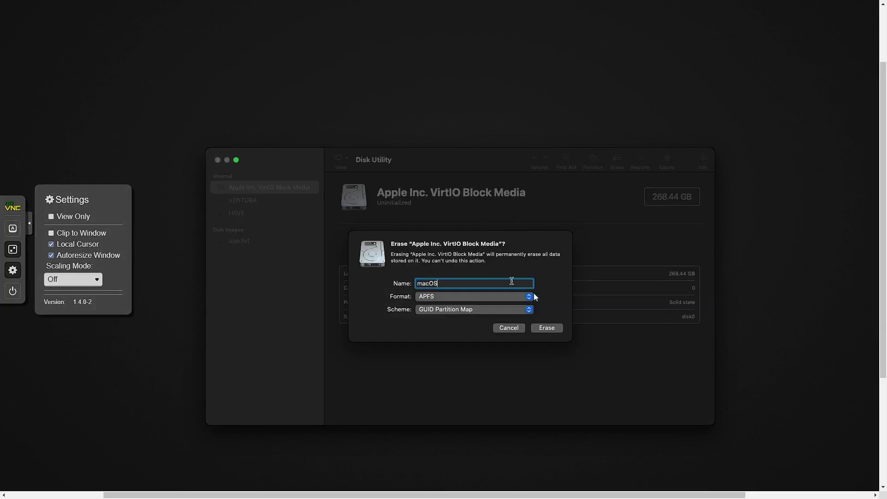
pyautogui.click(544, 328)
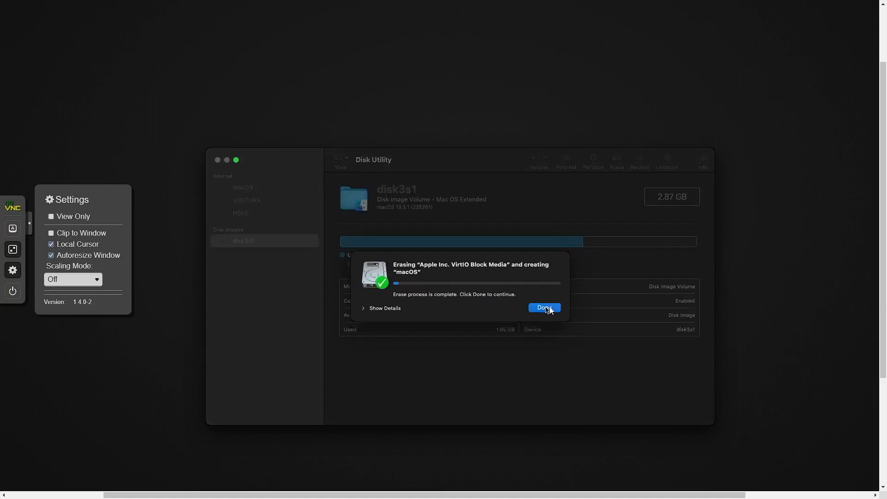
pyautogui.click(547, 308)
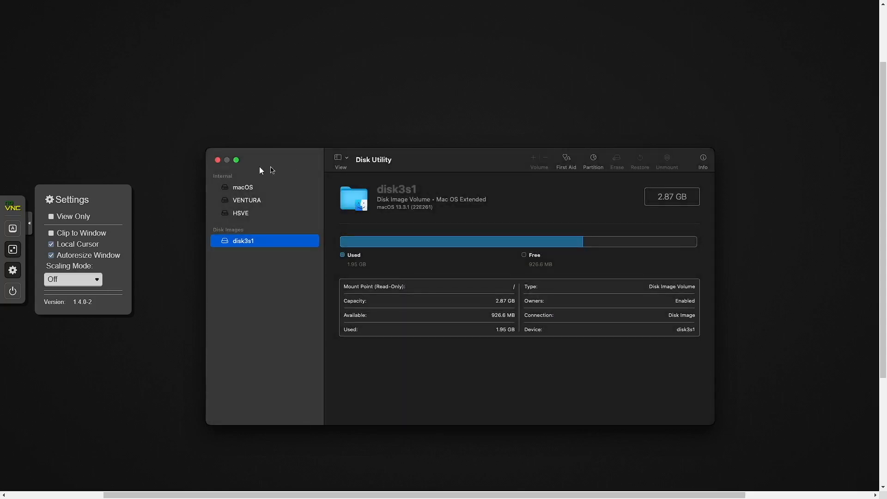
pyautogui.click(218, 159)
pyautogui.click(413, 137)
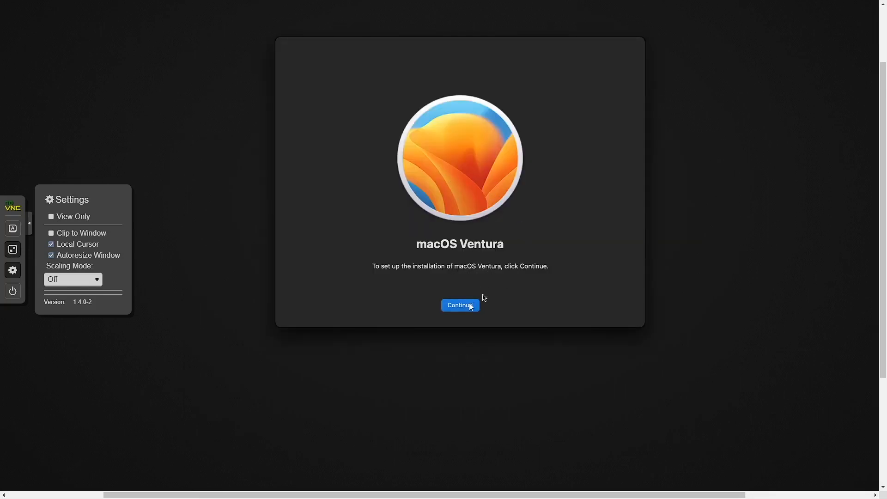
# - Continue into the Ventura installer and agree to the software license, confirming the agreement
pyautogui.click(455, 306)
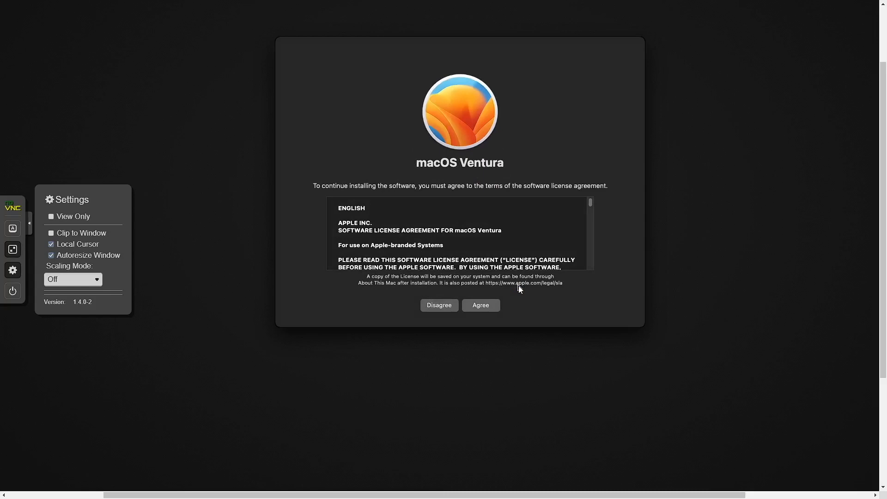
pyautogui.click(496, 303)
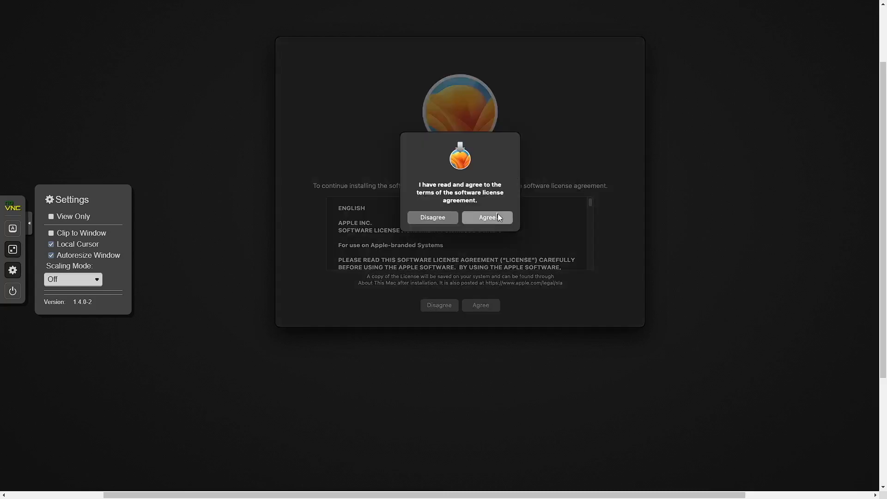
pyautogui.click(497, 217)
# - Select the macOS disk as the install target and start installing Ventura
pyautogui.click(379, 252)
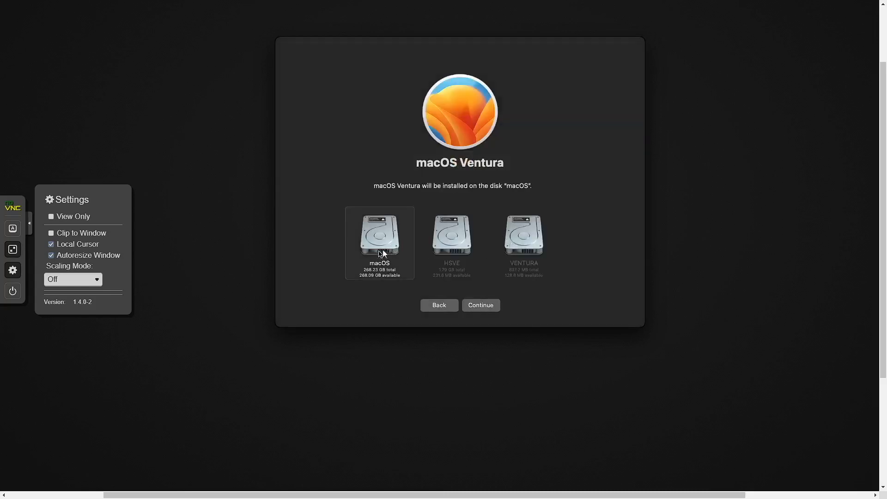
pyautogui.click(482, 305)
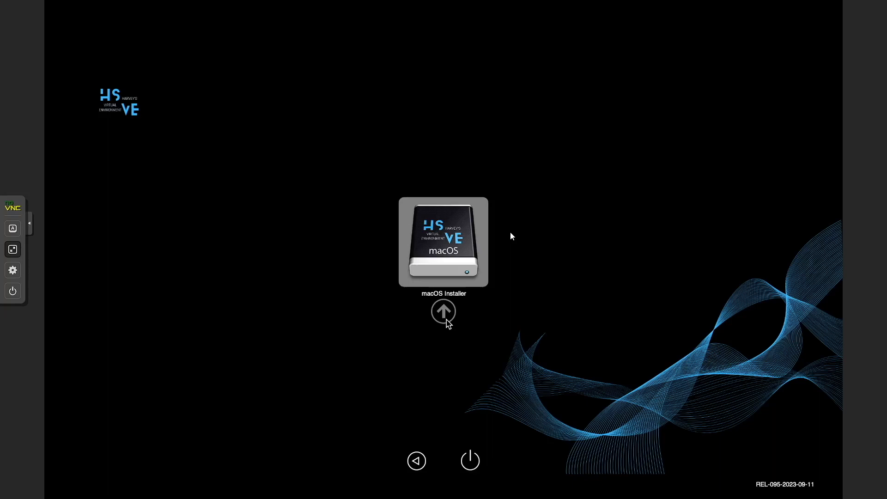
# - Boot the macOS Installer entry with console scaling off until the picker shows macOS
pyautogui.click(461, 275)
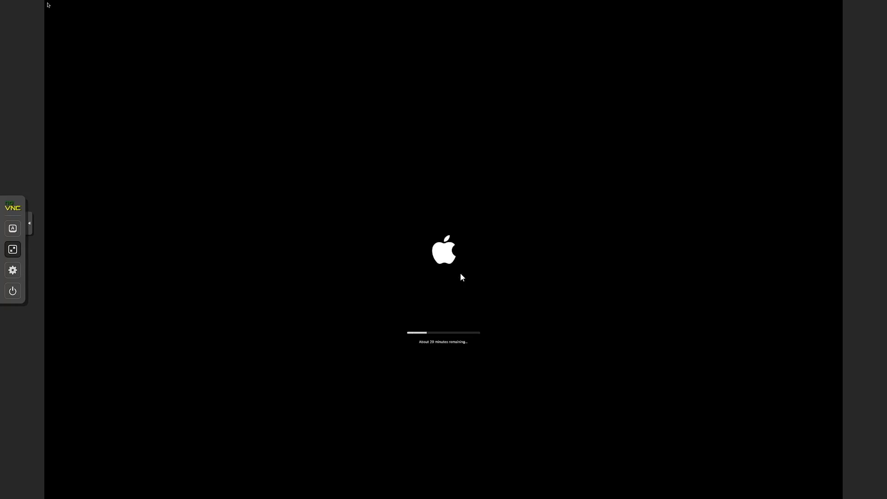
pyautogui.click(12, 270)
pyautogui.click(73, 279)
pyautogui.click(81, 296)
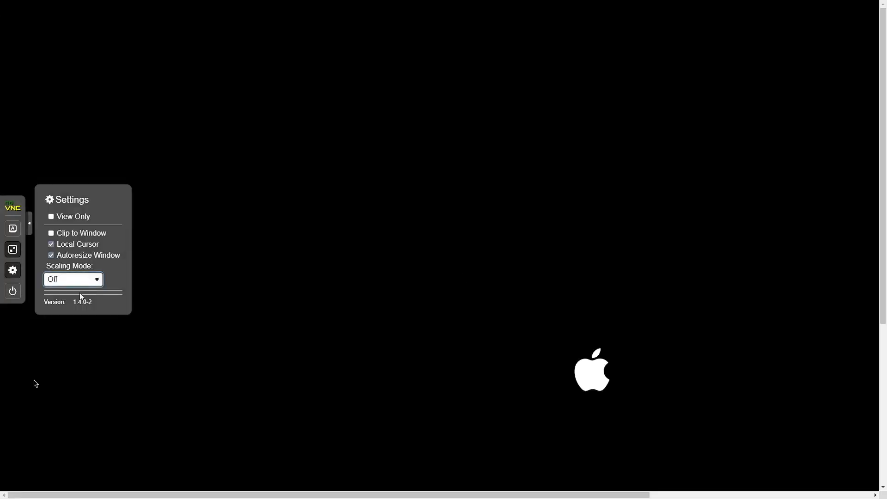
pyautogui.moveTo(877, 178); pyautogui.dragTo(860, 291)
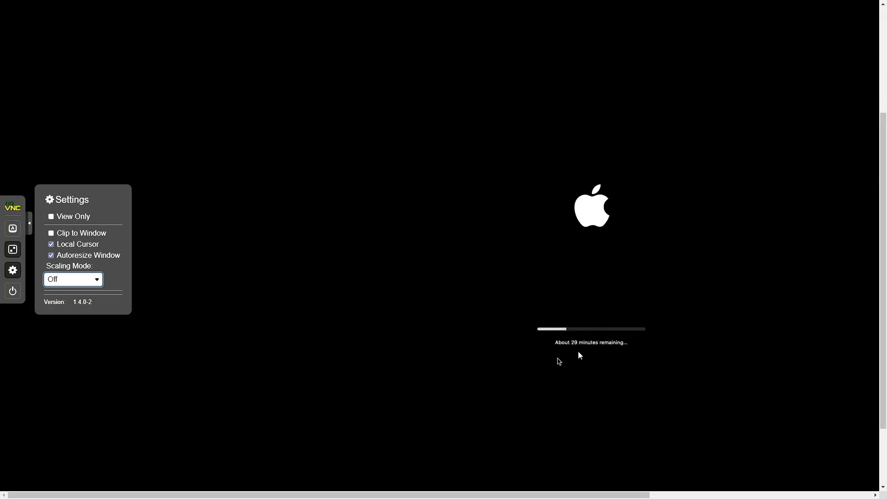
pyautogui.moveTo(519, 493); pyautogui.dragTo(608, 490)
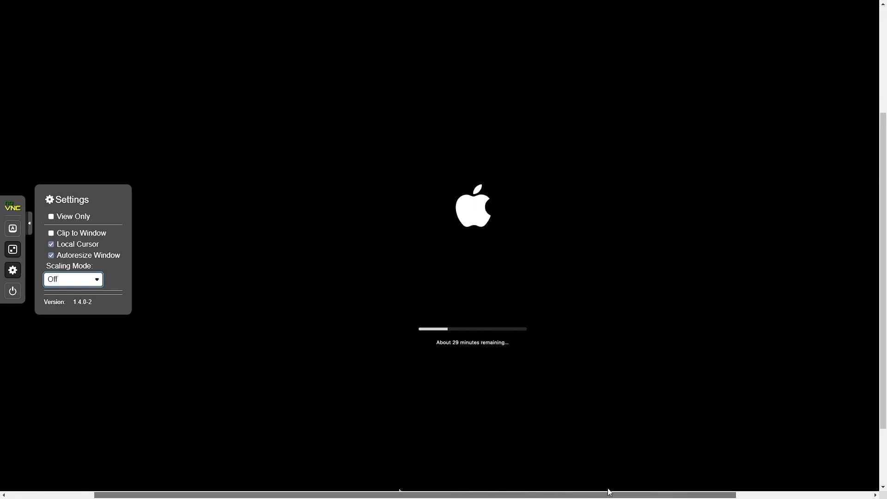
pyautogui.click(10, 271)
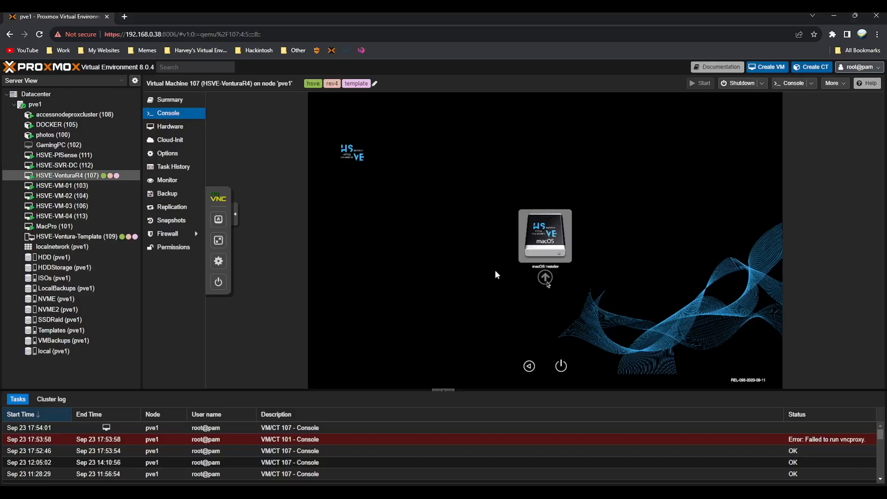
pyautogui.press('Return')
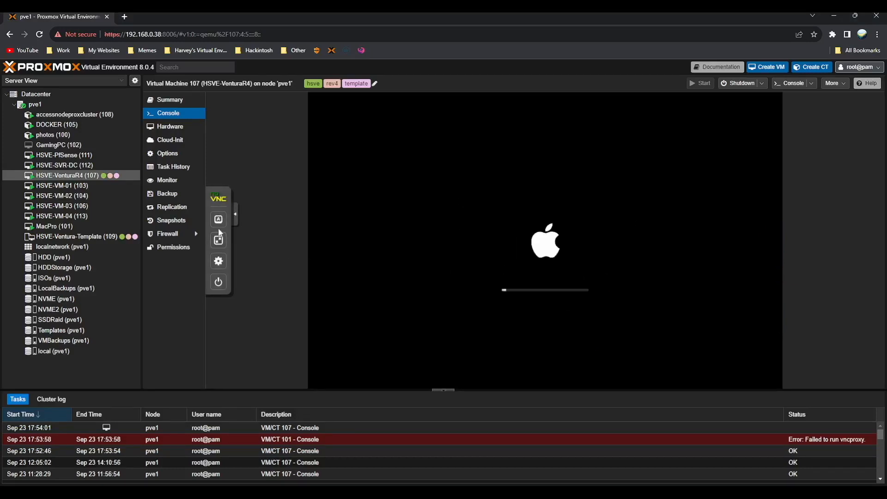
pyautogui.click(219, 240)
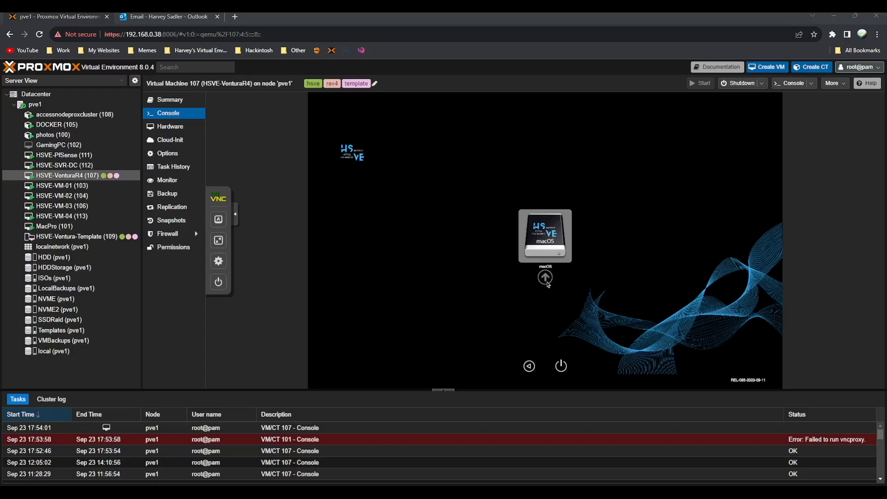
# - Boot the macOS disk in a full-screen console with scaling mode set to Off
pyautogui.click(218, 240)
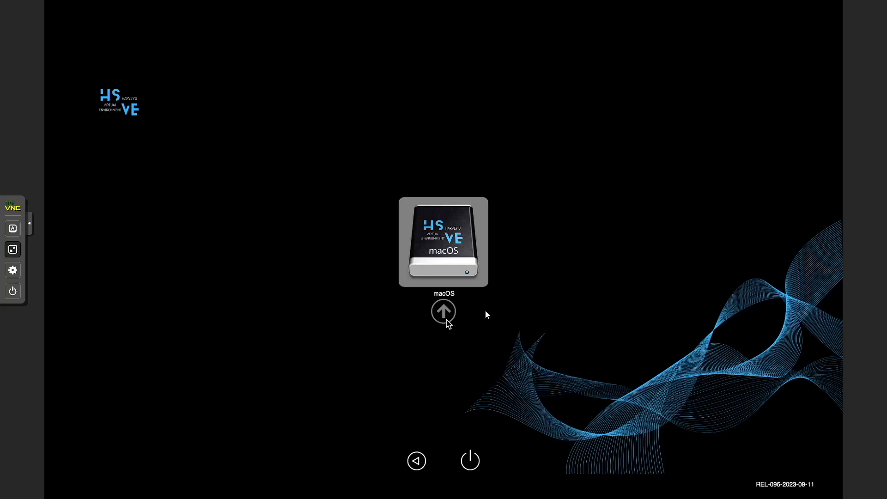
pyautogui.click(442, 312)
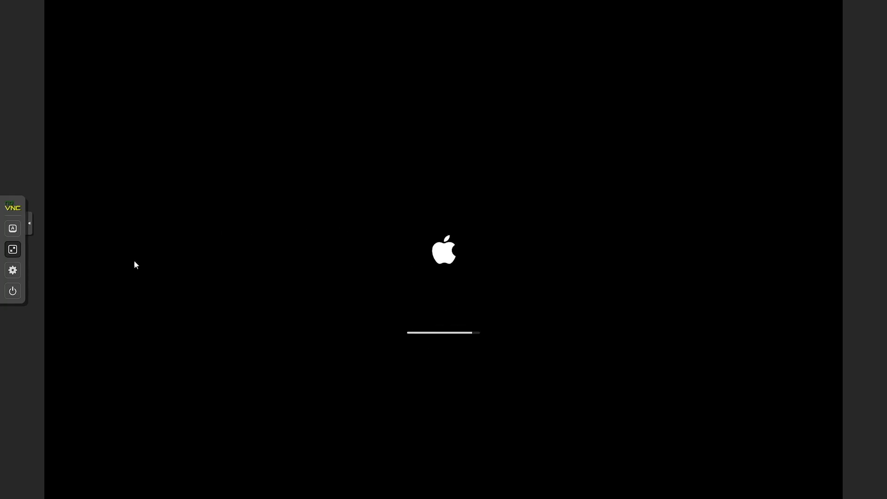
pyautogui.click(14, 270)
pyautogui.click(64, 282)
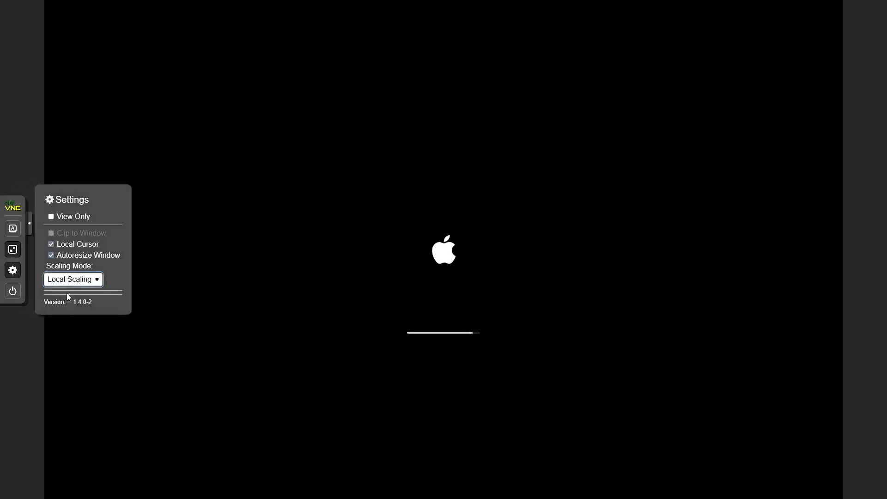
pyautogui.click(66, 294)
pyautogui.click(8, 276)
pyautogui.moveTo(456, 493); pyautogui.dragTo(559, 486)
pyautogui.moveTo(883, 125); pyautogui.dragTo(853, 204)
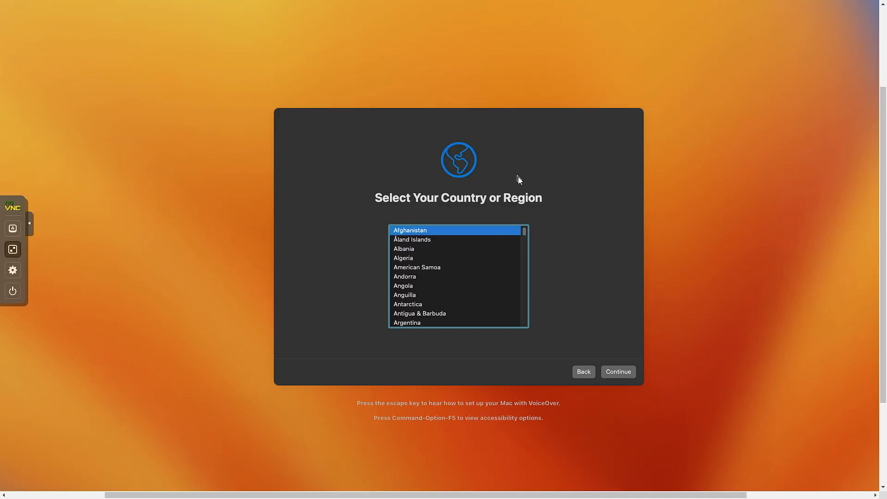
# - Select United Kingdom as the country or region and continue
pyautogui.write('ni')
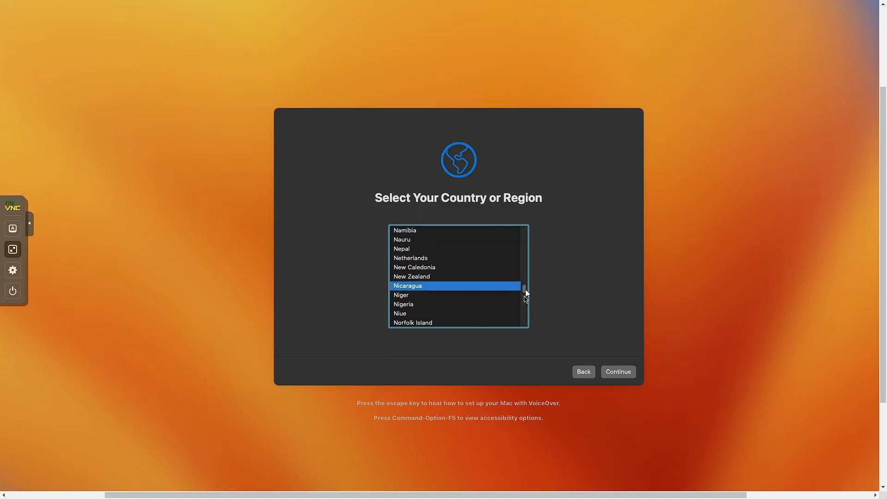
pyautogui.click(525, 312)
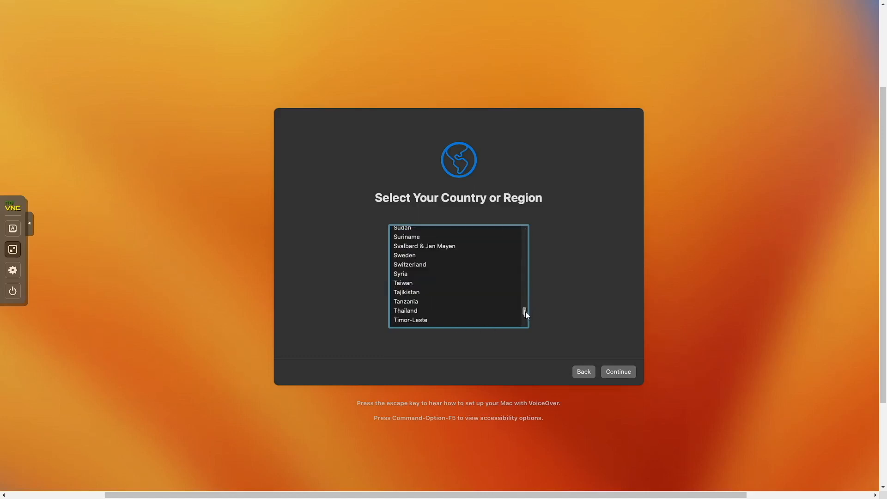
pyautogui.click(434, 310)
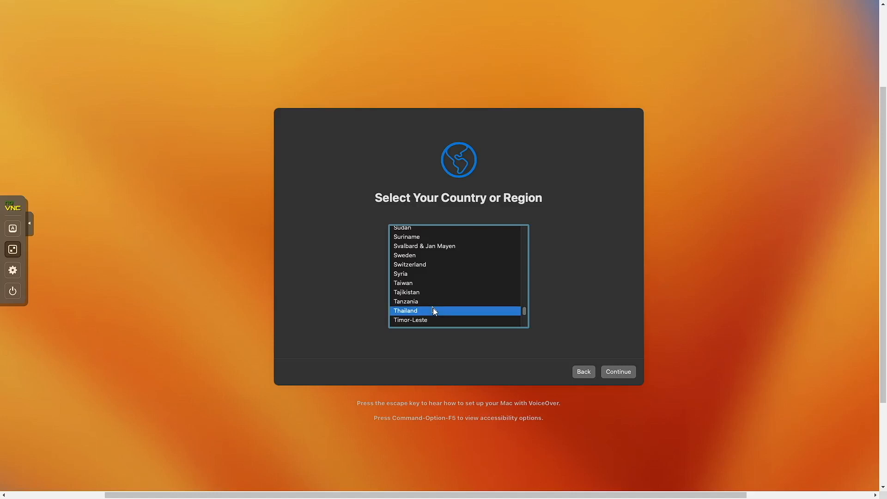
pyautogui.press('Down')
pyautogui.press('Down')
pyautogui.press('Down')
pyautogui.press('Down')
pyautogui.press('Down')
pyautogui.press('Down')
pyautogui.press('Down')
pyautogui.press('Down')
pyautogui.press('Down')
pyautogui.press('Down')
pyautogui.press('Down')
pyautogui.press('Down')
pyautogui.press('Down')
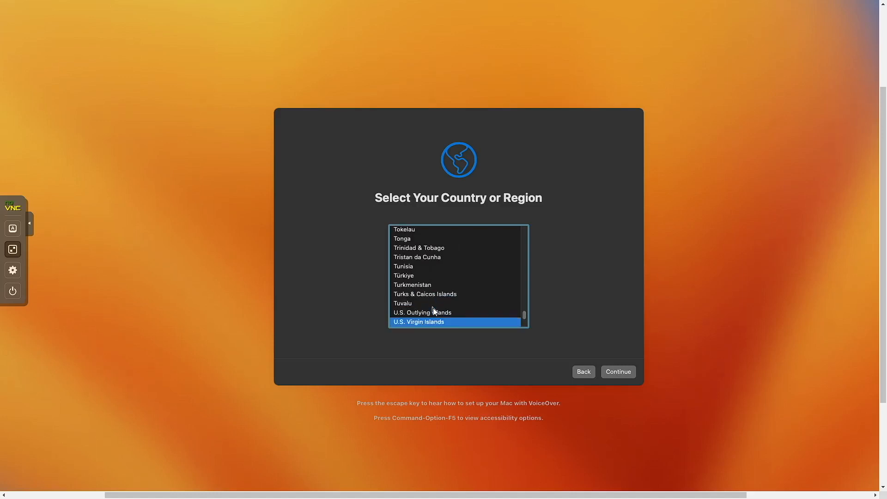
pyautogui.press('Down')
pyautogui.press('Down')
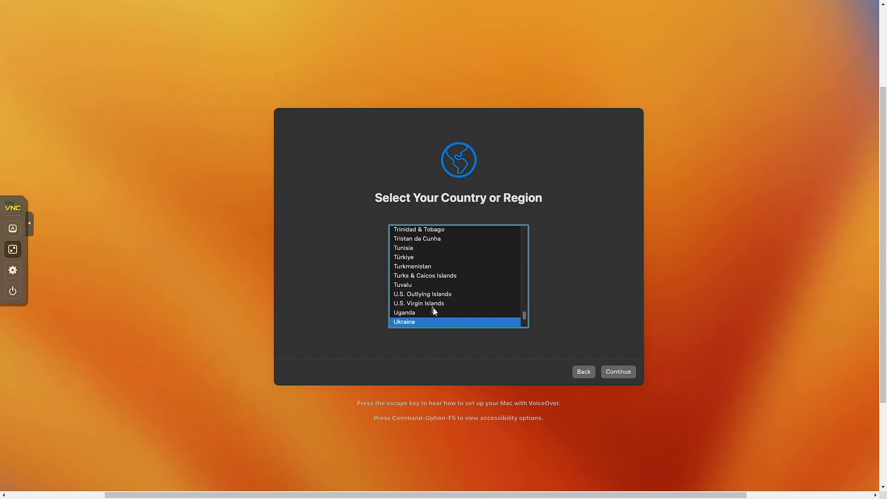
pyautogui.press('Down')
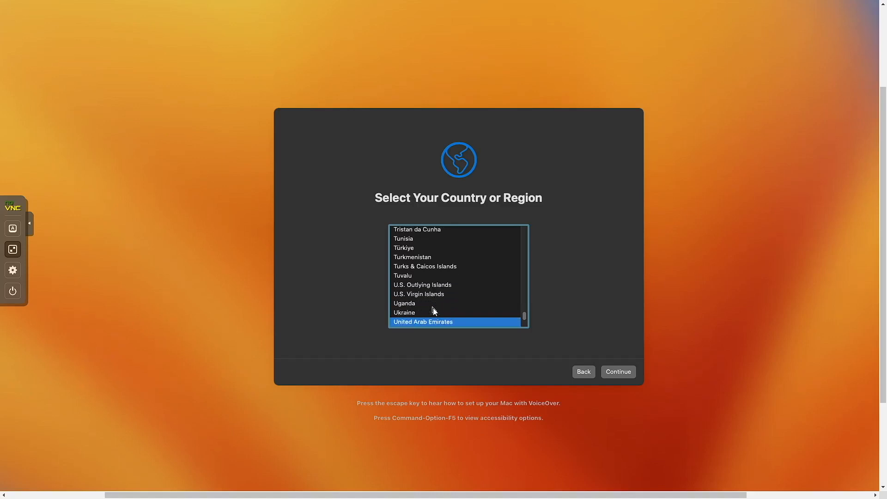
pyautogui.press('Down')
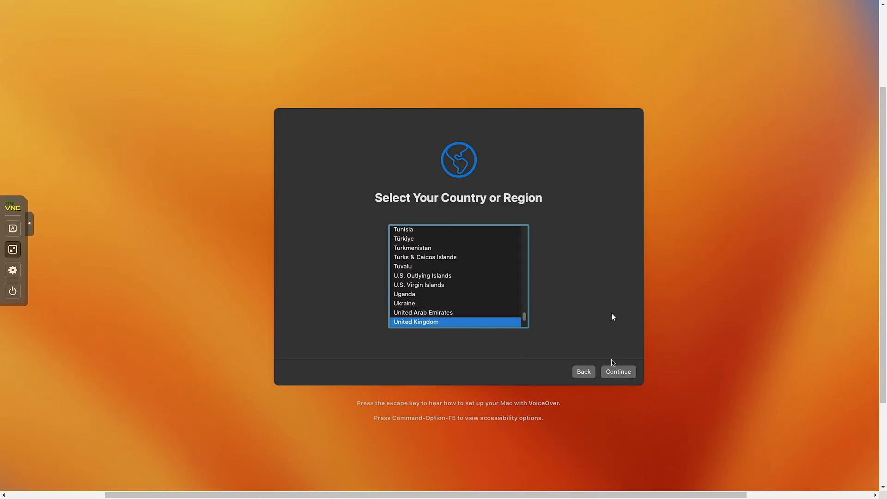
pyautogui.click(614, 371)
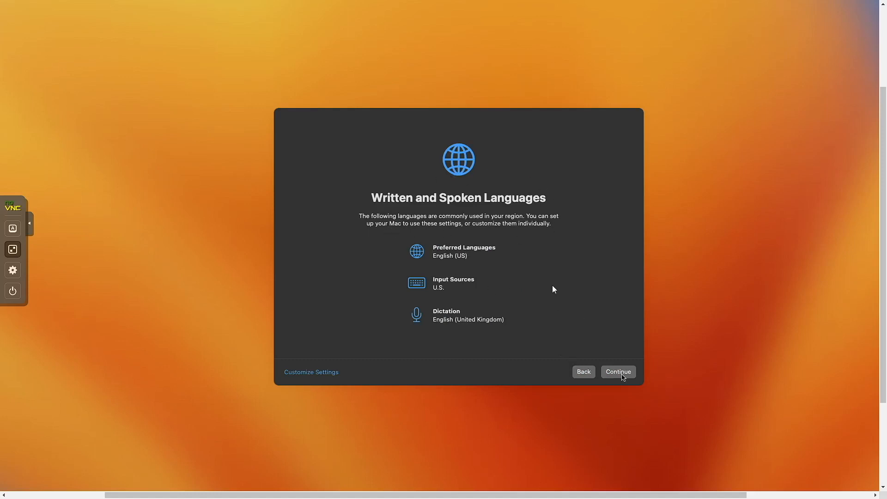
# - Accept language settings, skip accessibility, migration and Apple ID, and agree to the terms
pyautogui.click(622, 374)
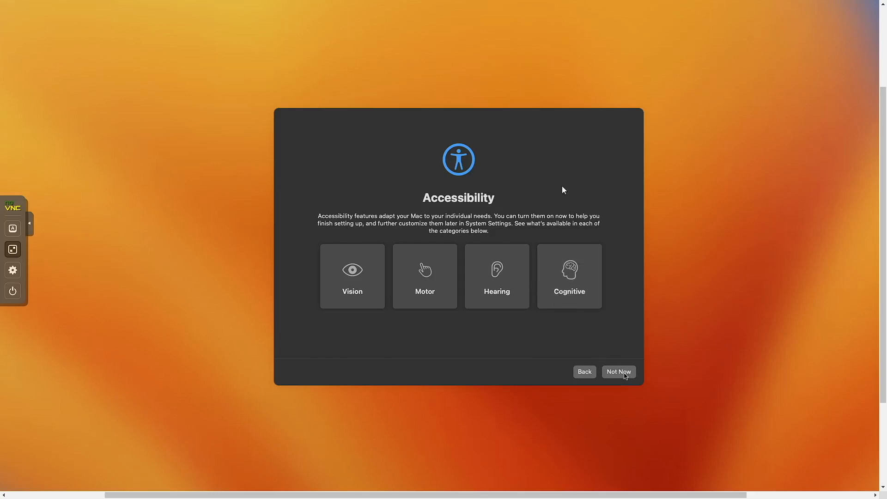
pyautogui.click(624, 372)
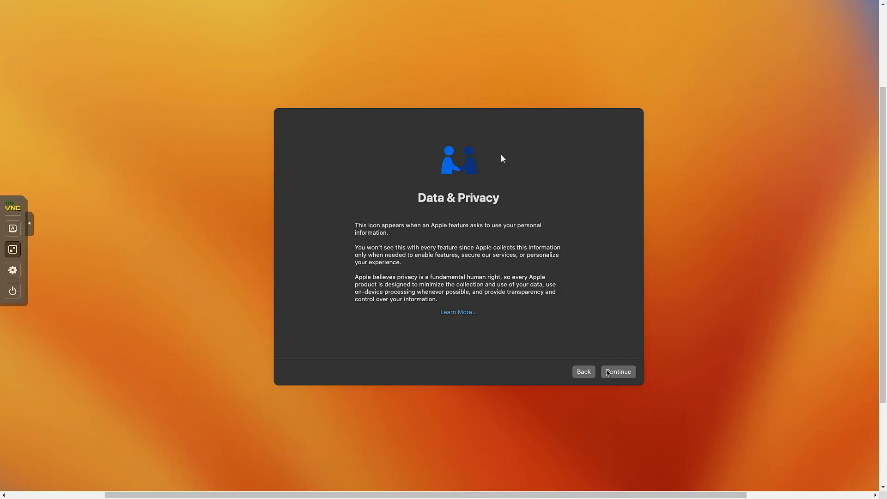
pyautogui.click(607, 373)
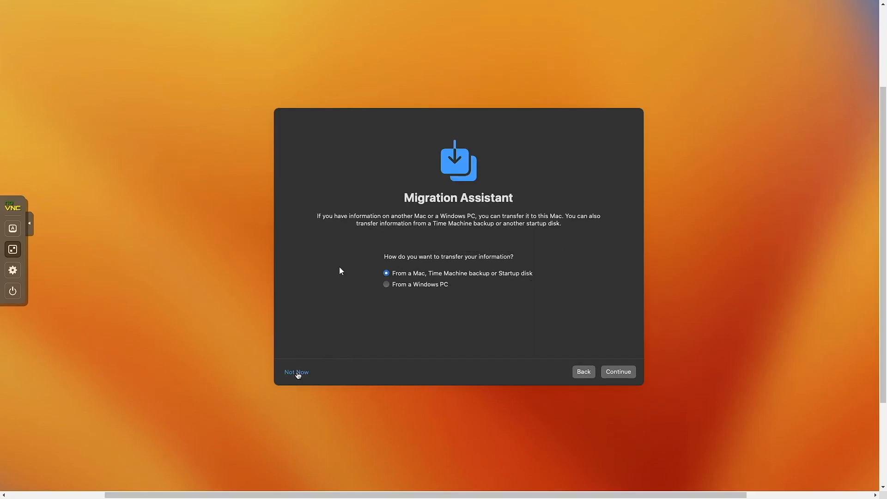
pyautogui.click(297, 372)
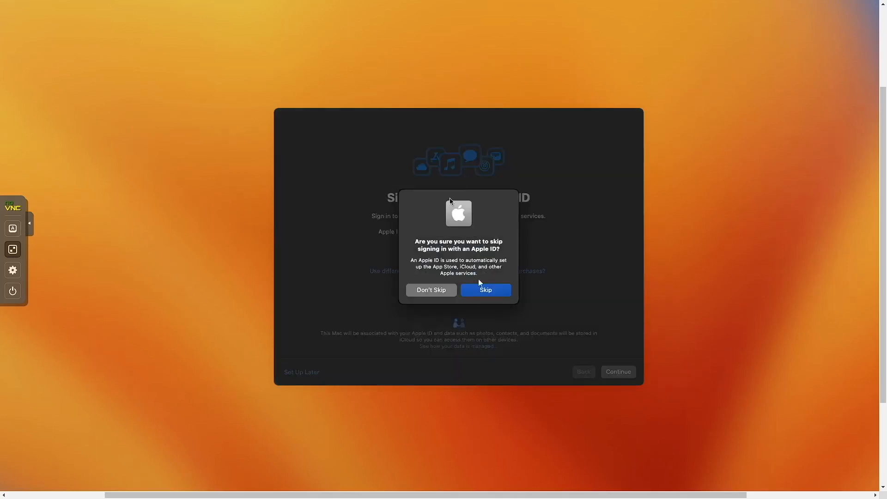
pyautogui.click(486, 291)
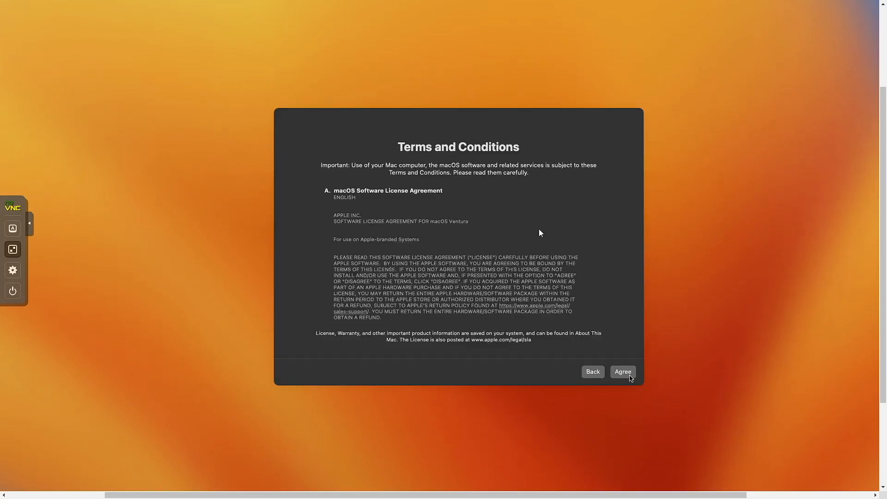
pyautogui.click(630, 376)
pyautogui.click(486, 282)
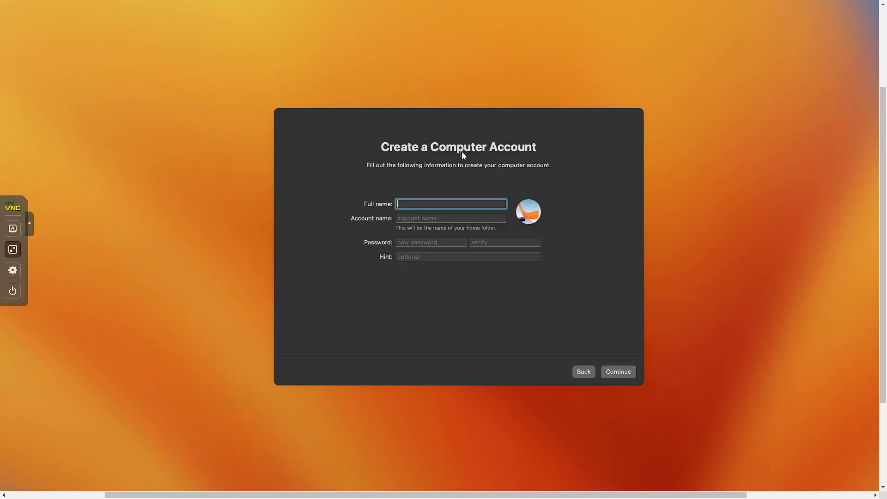
# - Enter the user's full name, a custom account name and the password twice, then continue
pyautogui.press('BackSpace')
pyautogui.press('BackSpace')
pyautogui.press('Tab')
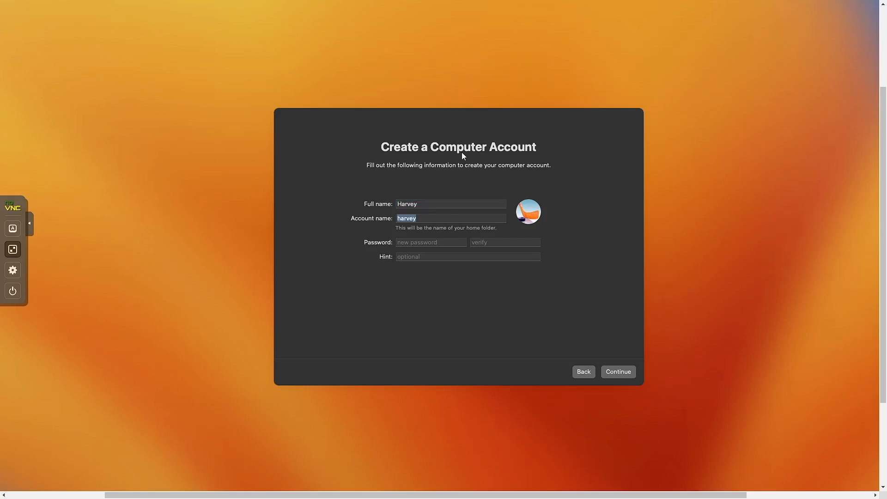
pyautogui.press('Tab')
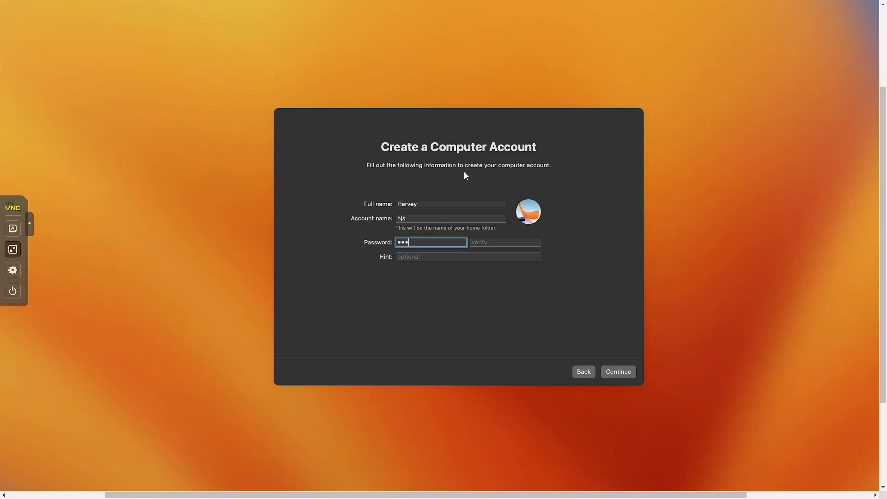
pyautogui.press('Tab')
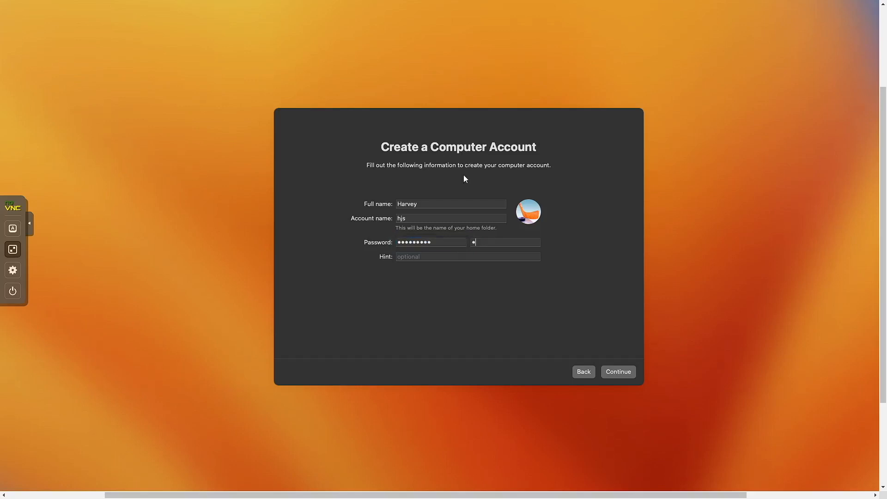
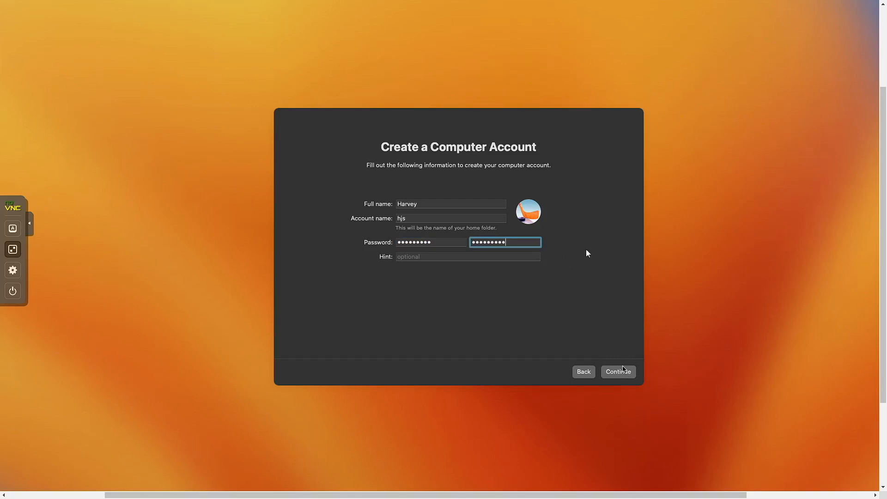
pyautogui.press('Return')
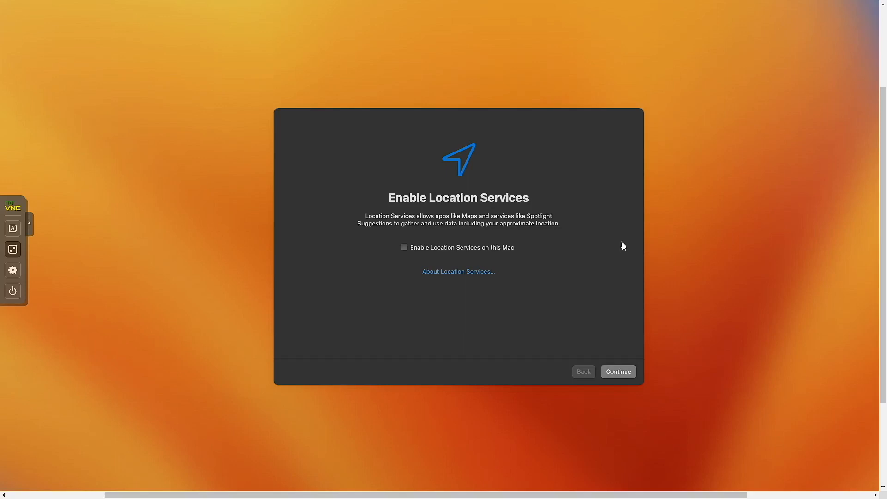
# - Decline Location Services, set a British time zone, turn off Mac analytics and postpone Screen Time
pyautogui.press('Return')
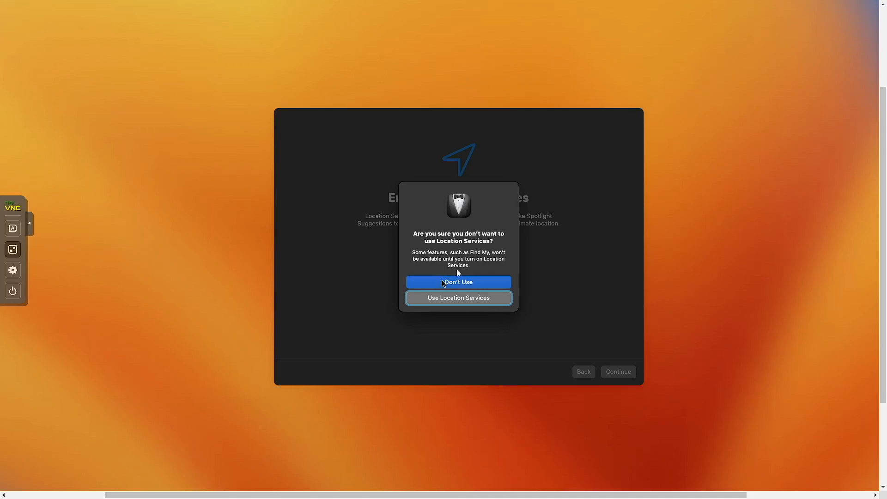
pyautogui.click(444, 280)
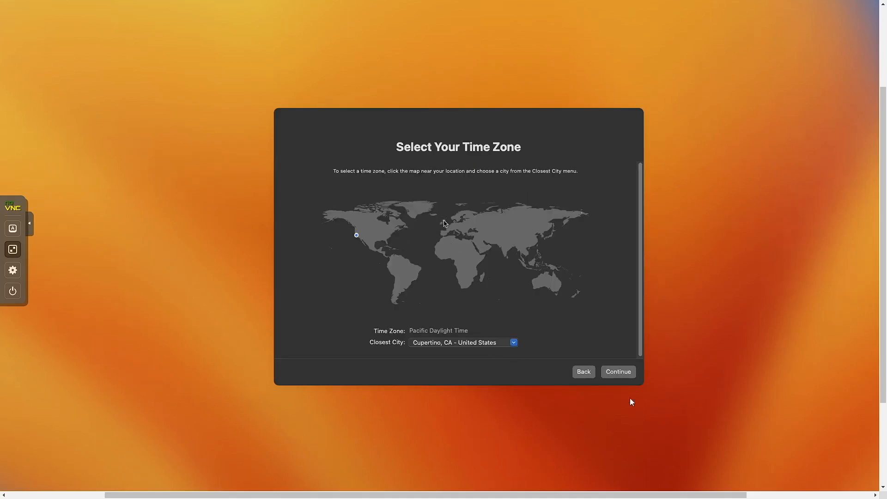
pyautogui.click(444, 222)
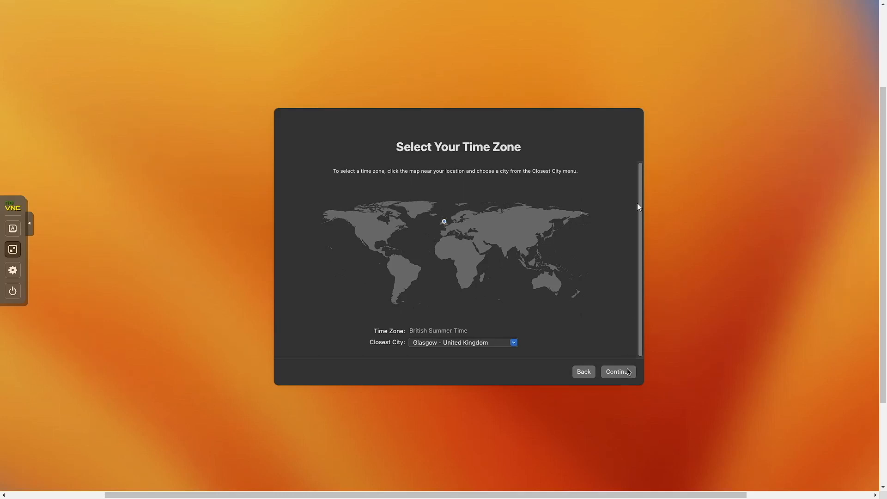
pyautogui.click(628, 371)
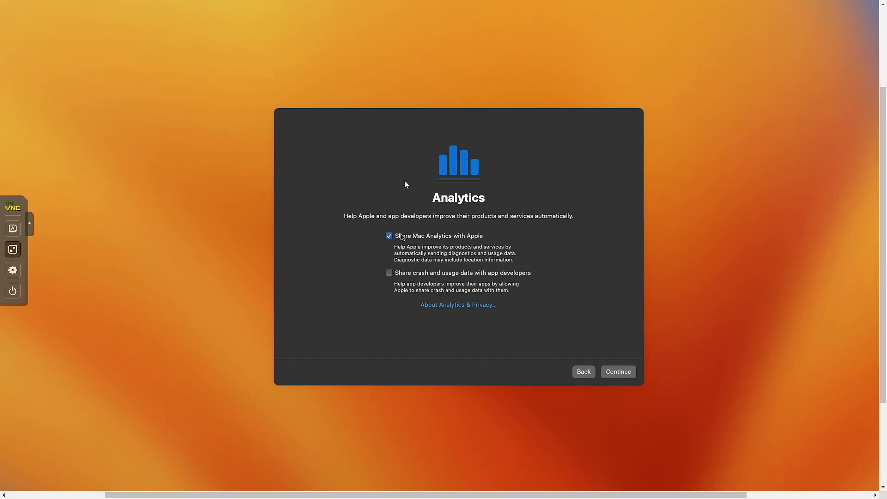
pyautogui.click(402, 236)
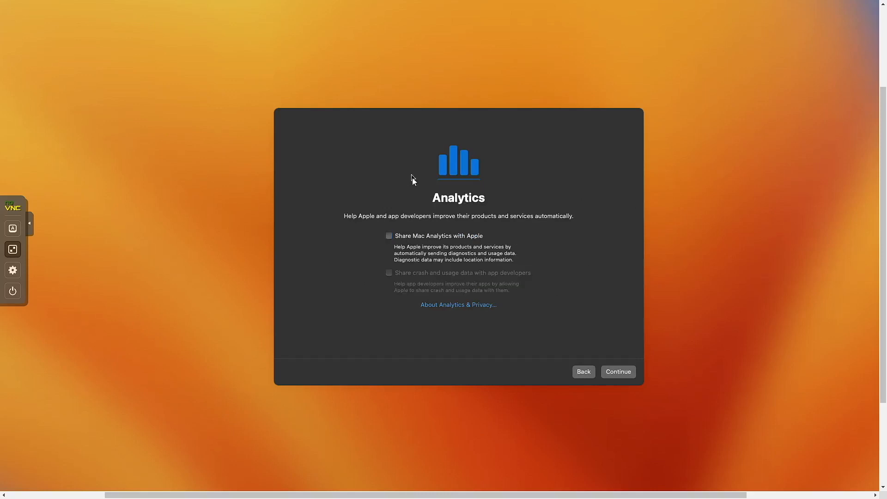
pyautogui.click(620, 372)
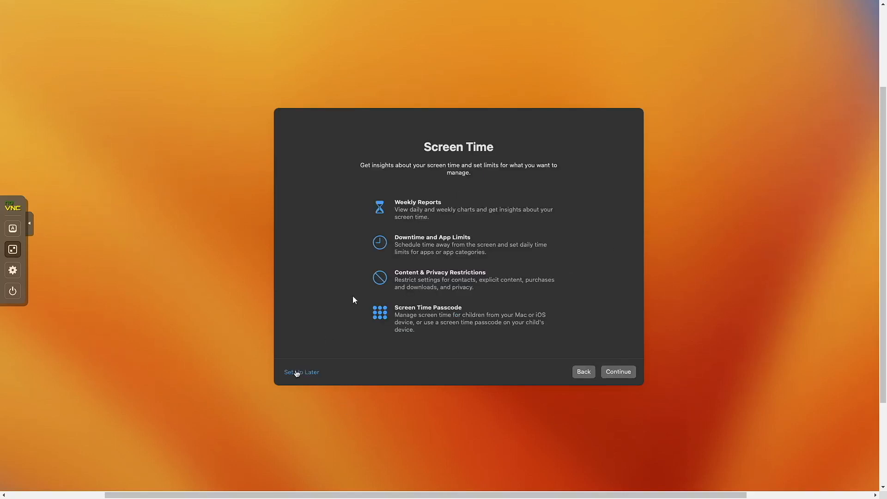
pyautogui.click(296, 373)
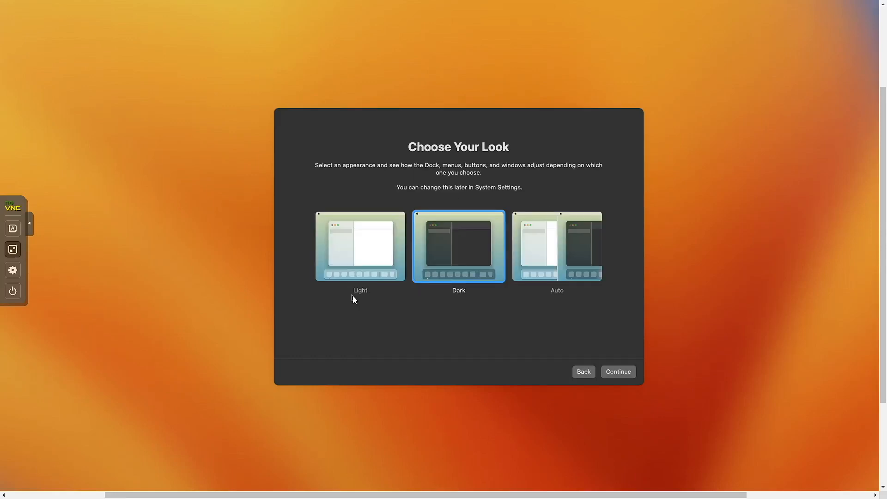
# - Choose the Light appearance, switch the console to local scaling, and close Keyboard Setup Assistant
pyautogui.click(391, 257)
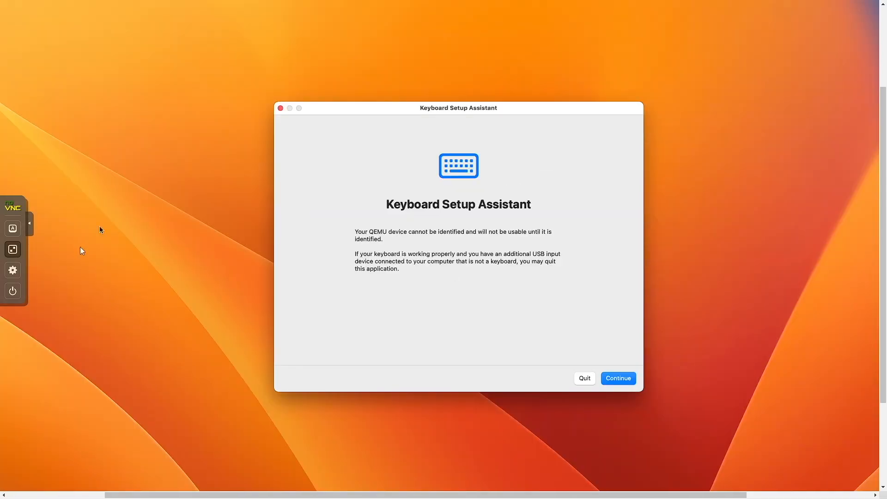
pyautogui.click(13, 269)
pyautogui.press('Down')
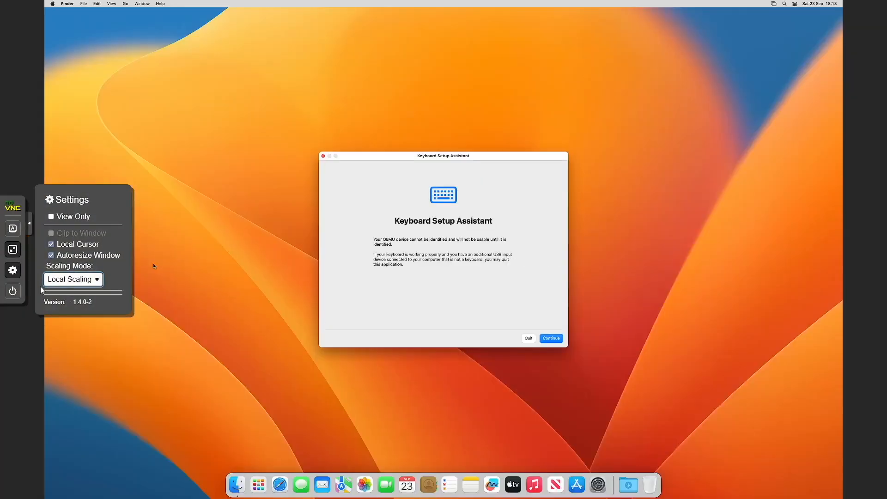
pyautogui.click(13, 270)
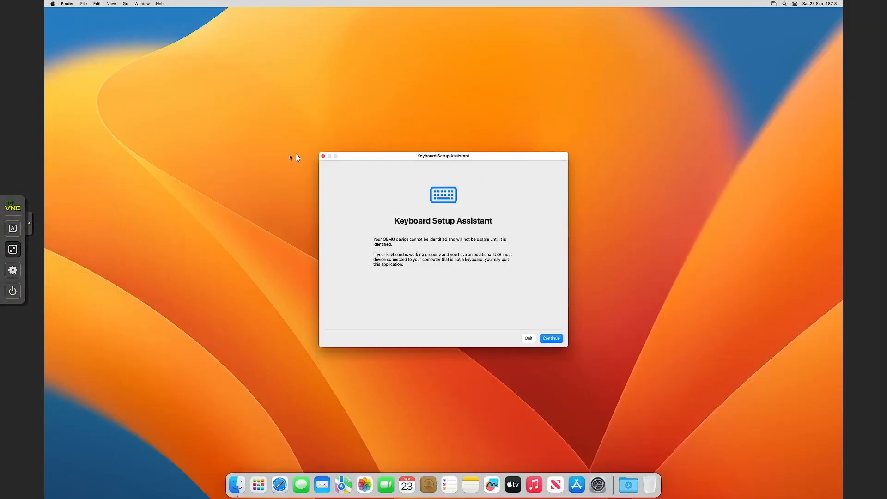
pyautogui.click(324, 156)
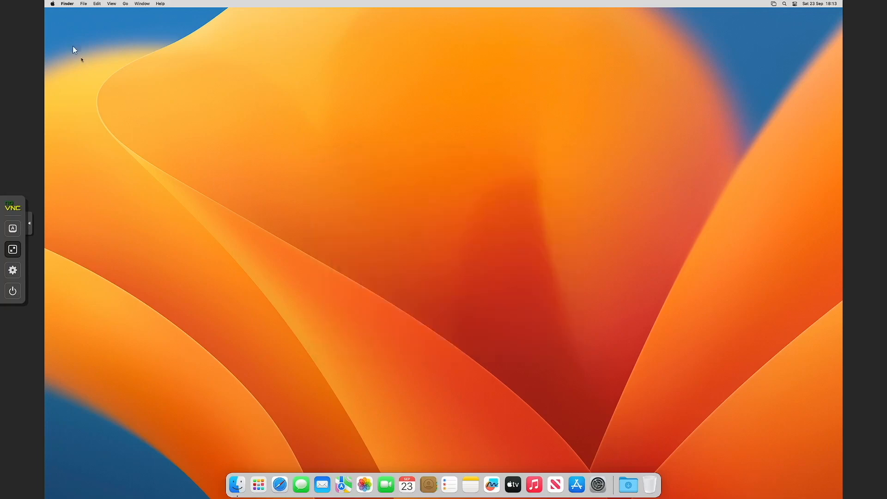
# - Check the Mac's hardware summary in About This Mac
pyautogui.click(53, 4)
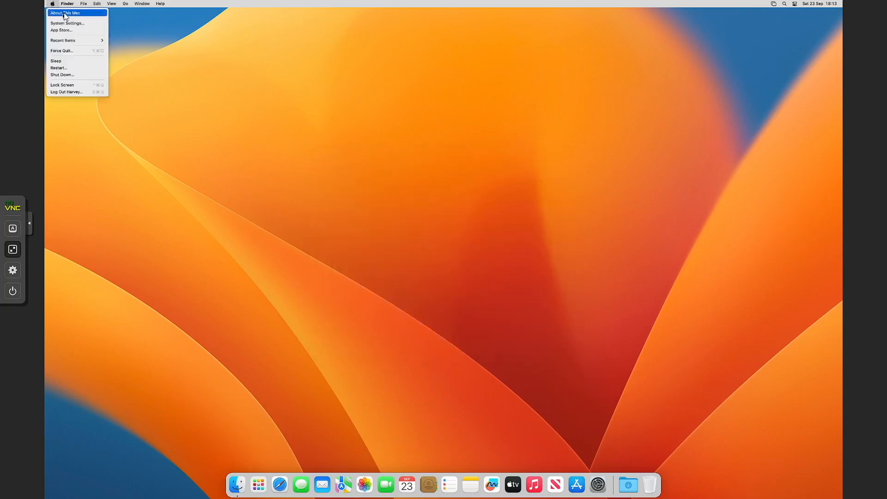
pyautogui.click(258, 93)
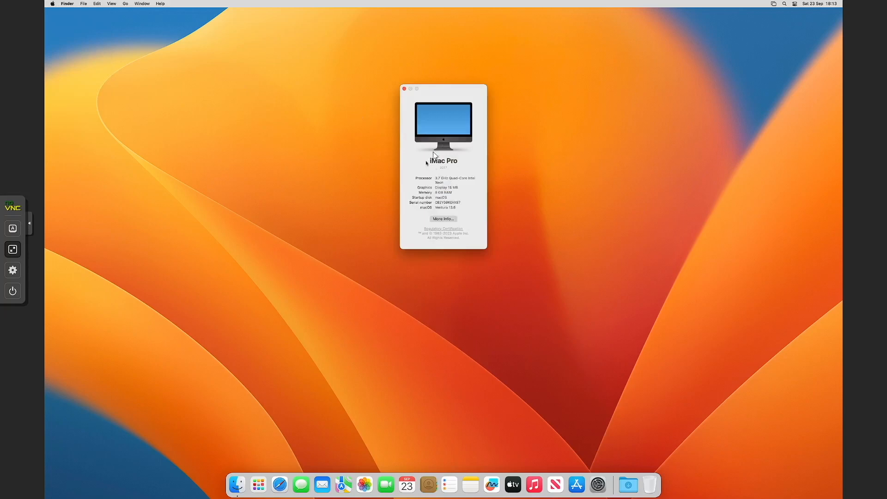
pyautogui.click(404, 89)
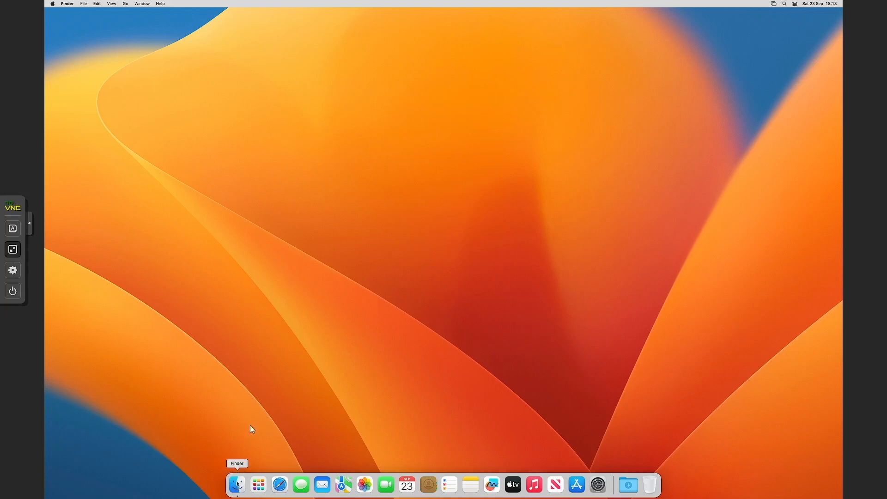
# - Open the HSVE volume in Finder and drag its Get Started folder into Downloads
pyautogui.click(237, 484)
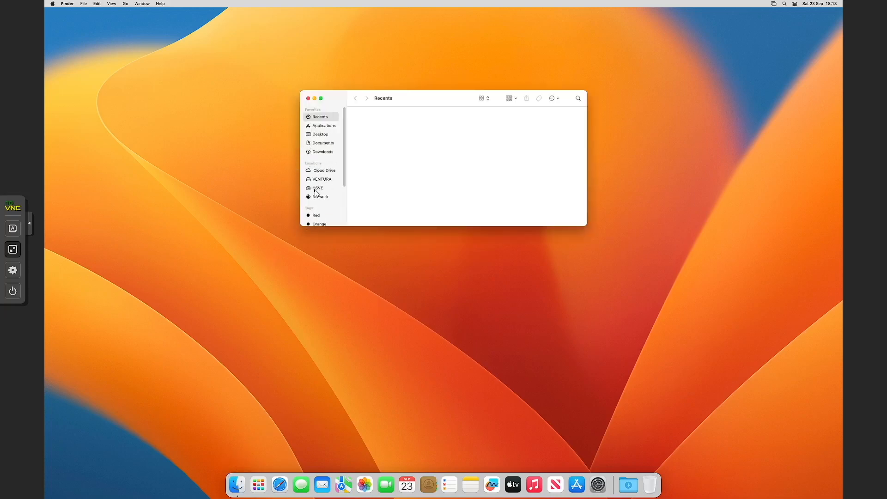
pyautogui.click(324, 189)
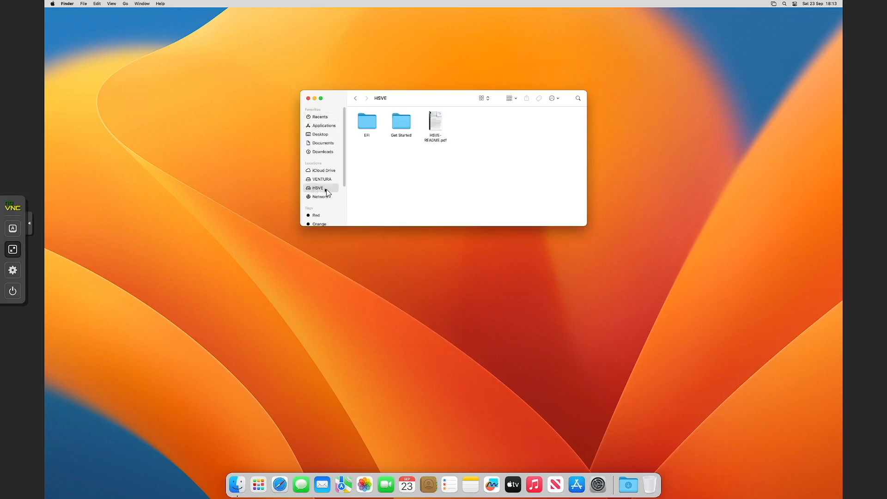
pyautogui.moveTo(420, 100); pyautogui.dragTo(508, 132)
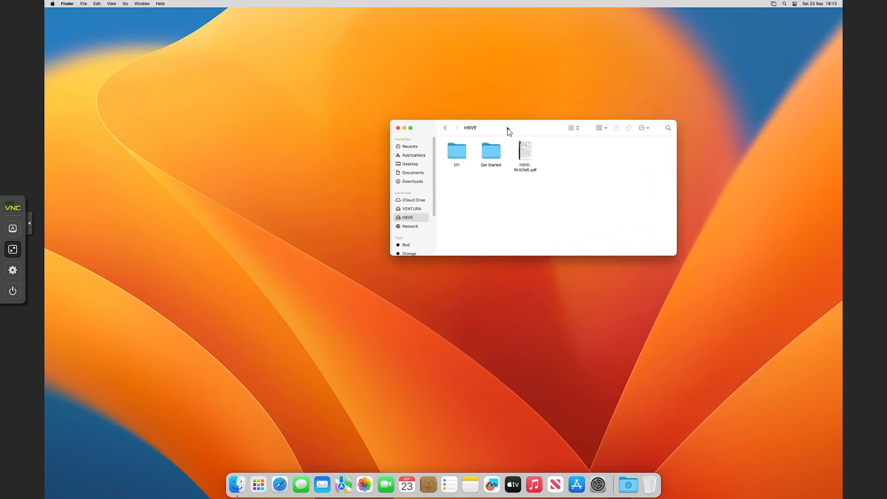
pyautogui.doubleClick(493, 154)
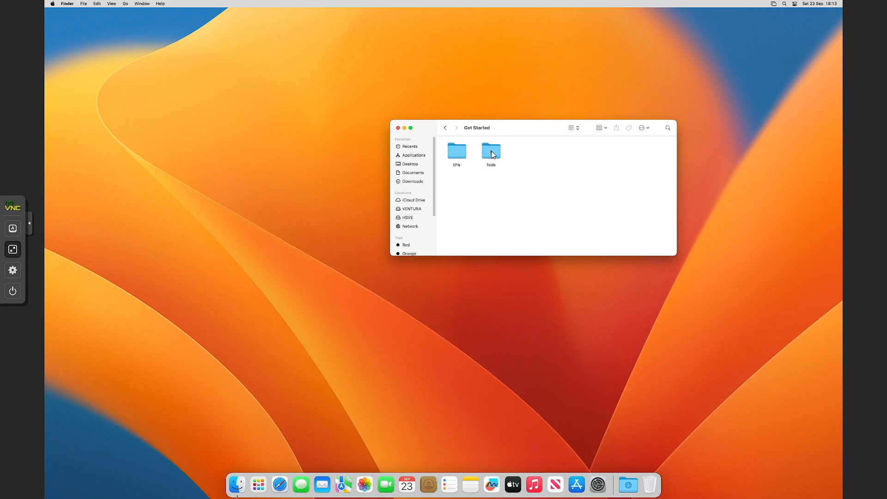
pyautogui.click(445, 129)
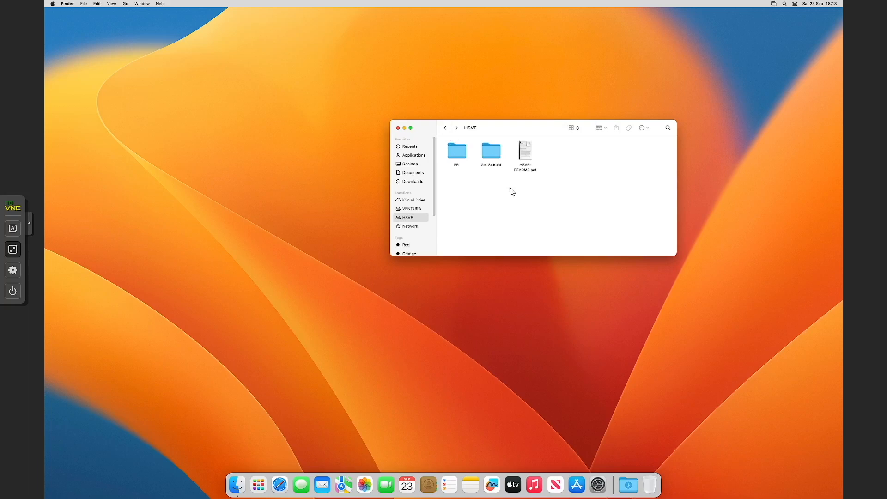
pyautogui.click(496, 152)
pyautogui.moveTo(493, 152); pyautogui.dragTo(413, 185)
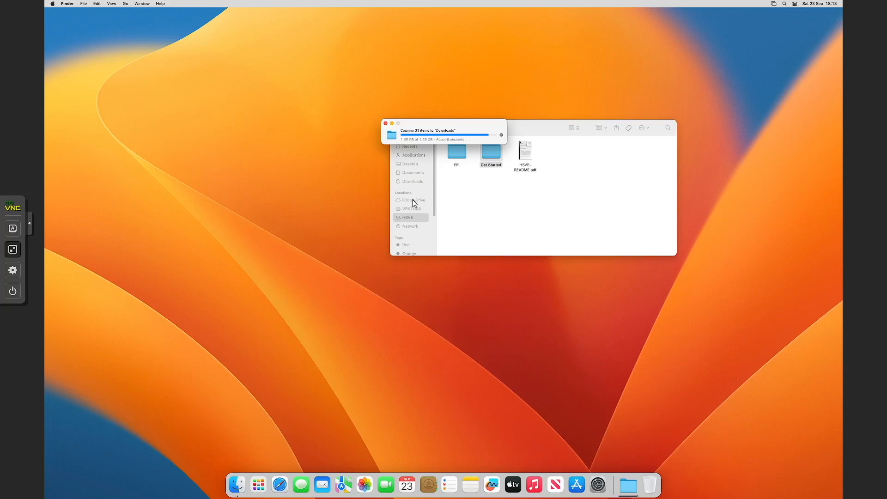
# - Open the copied Get Started folder in Downloads and show the console at native resolution
pyautogui.click(414, 182)
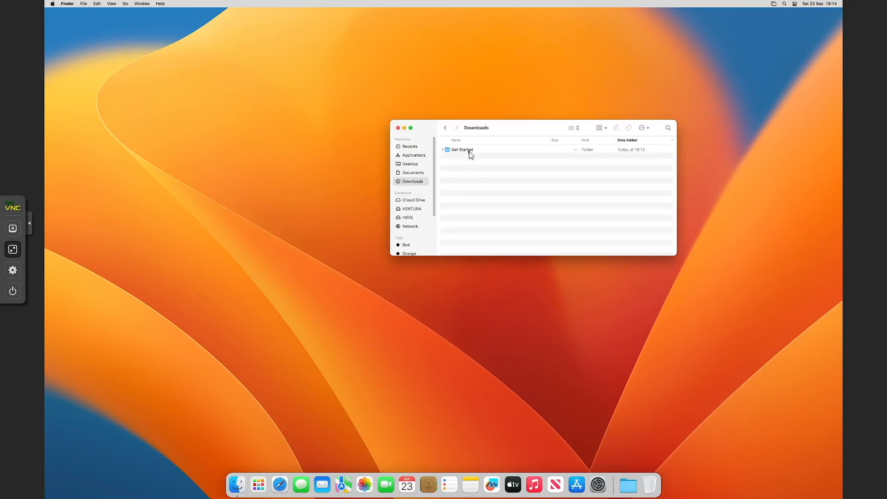
pyautogui.doubleClick(469, 151)
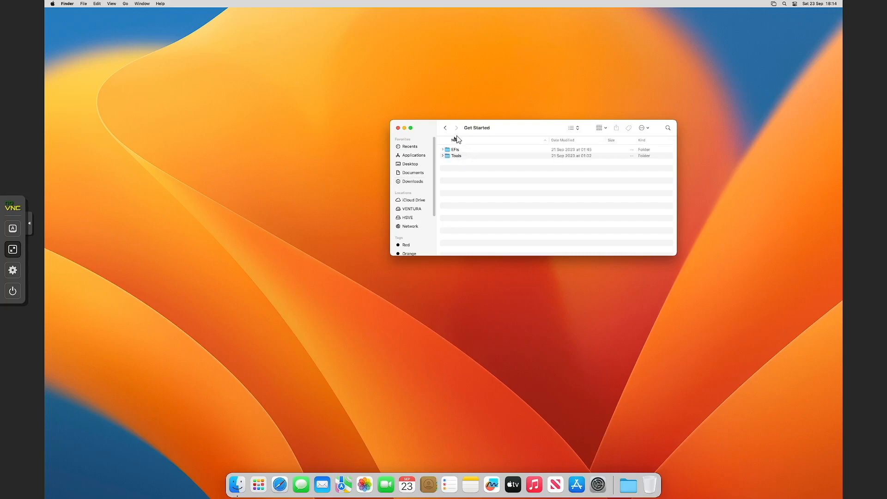
pyautogui.click(12, 270)
pyautogui.click(73, 279)
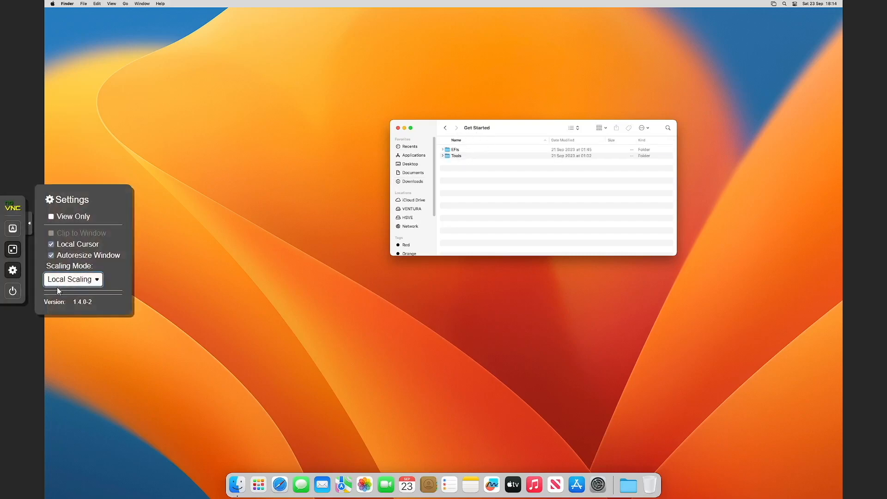
pyautogui.click(73, 272)
pyautogui.click(13, 270)
pyautogui.moveTo(361, 496); pyautogui.dragTo(537, 495)
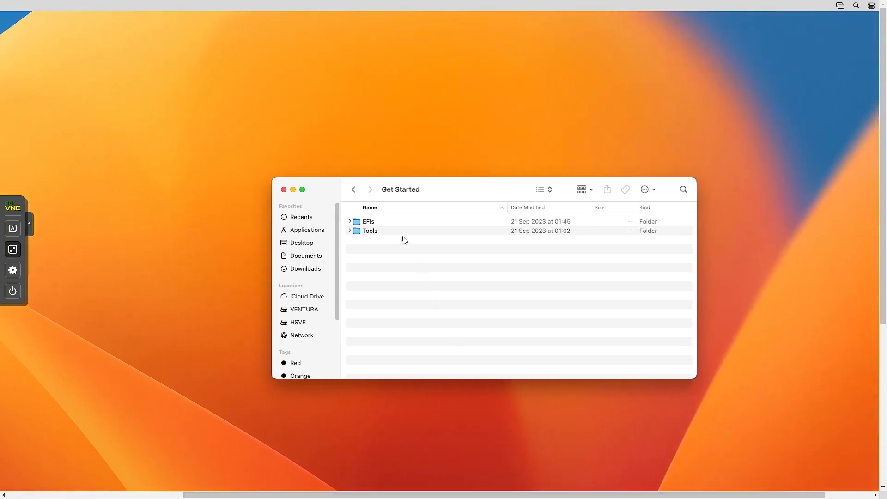
# - Launch OpenCore Configurator from the Tools folder, overriding the unverified-developer warning
pyautogui.doubleClick(372, 233)
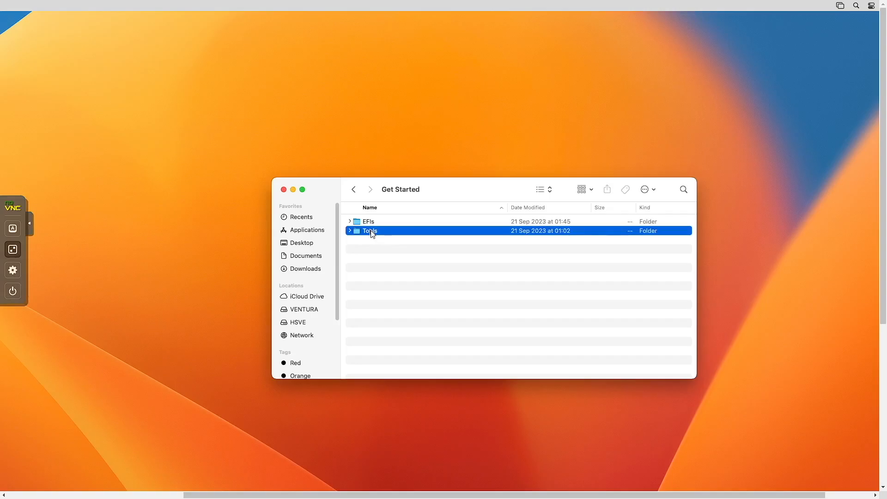
pyautogui.click(397, 359)
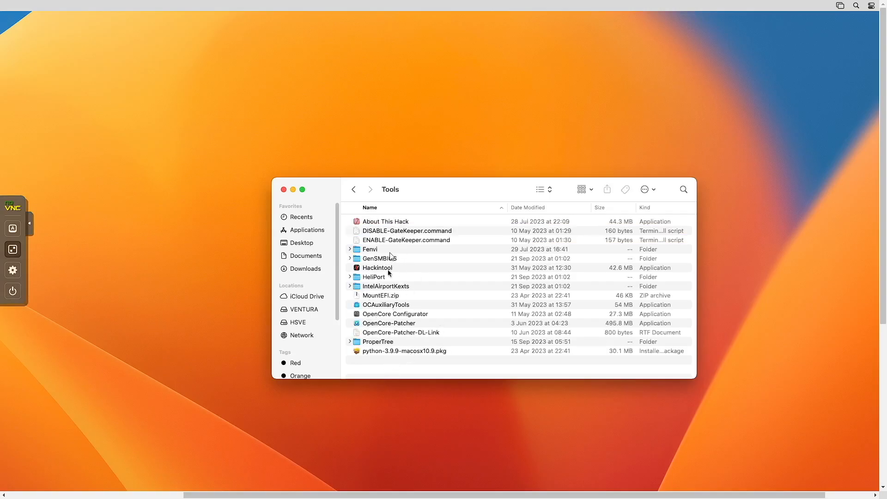
pyautogui.click(378, 316)
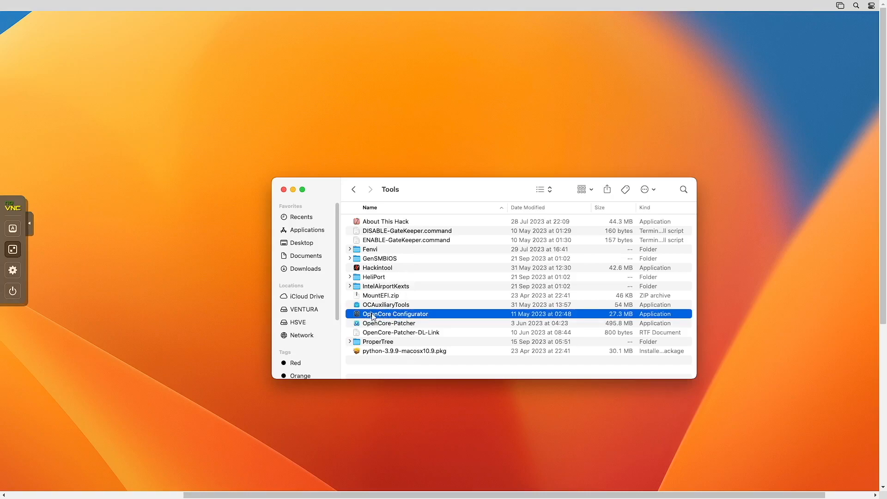
pyautogui.rightClick(374, 316)
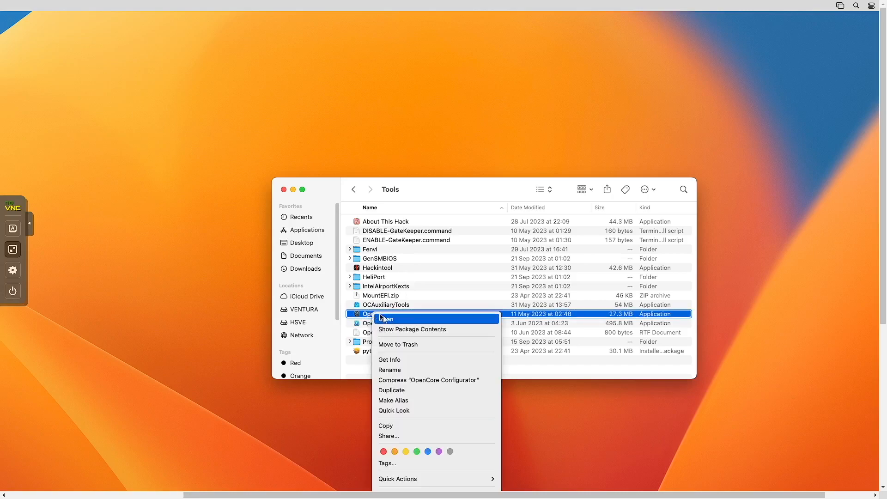
pyautogui.click(387, 318)
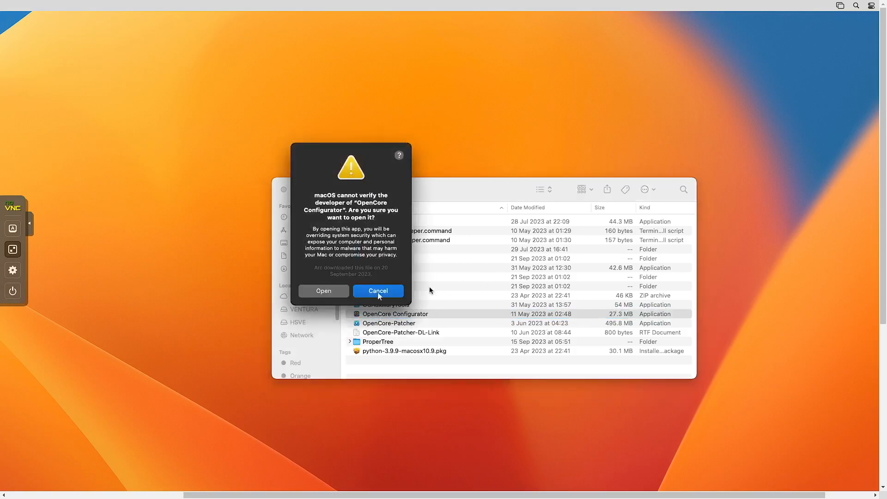
pyautogui.click(328, 292)
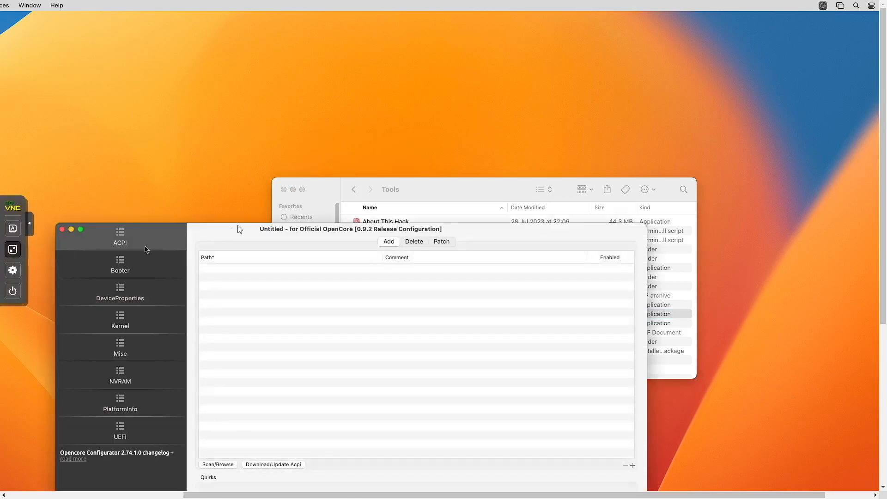
# - Mount EFI partition disk1s1 with the admin password and open /Volumes/EFI in Finder
pyautogui.moveTo(245, 236); pyautogui.dragTo(355, 115)
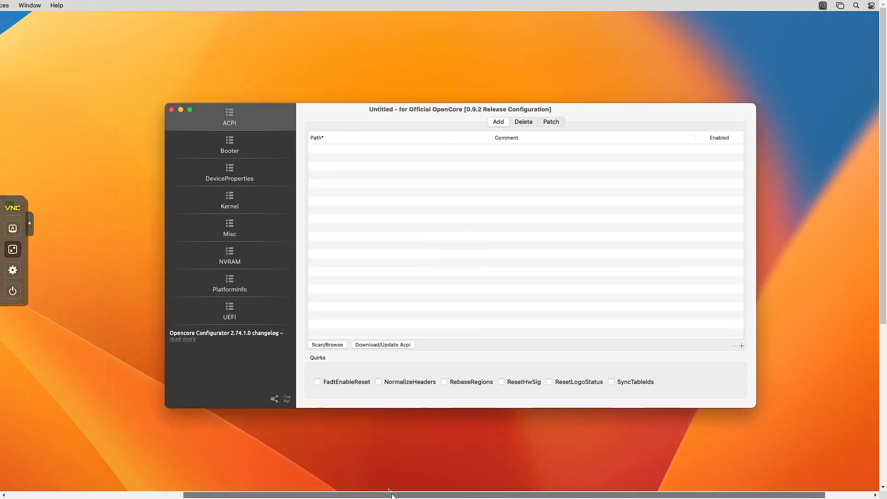
pyautogui.moveTo(385, 495); pyautogui.dragTo(221, 468)
pyautogui.click(199, 6)
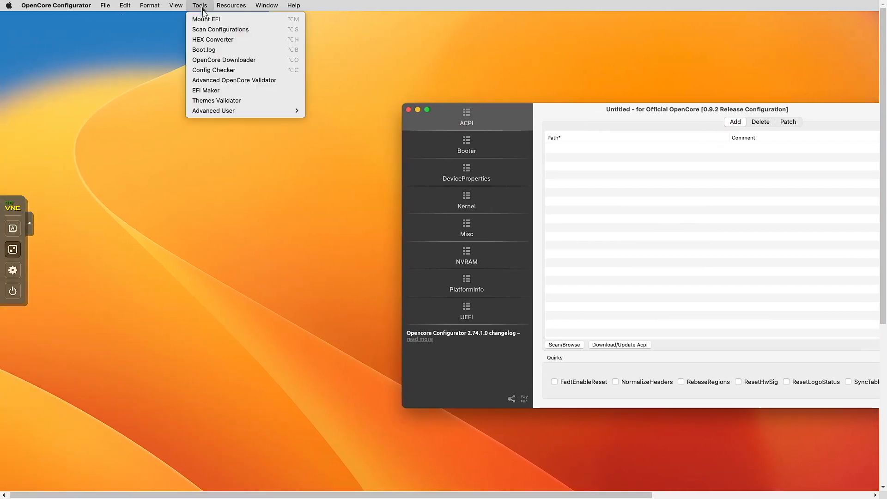
pyautogui.click(208, 19)
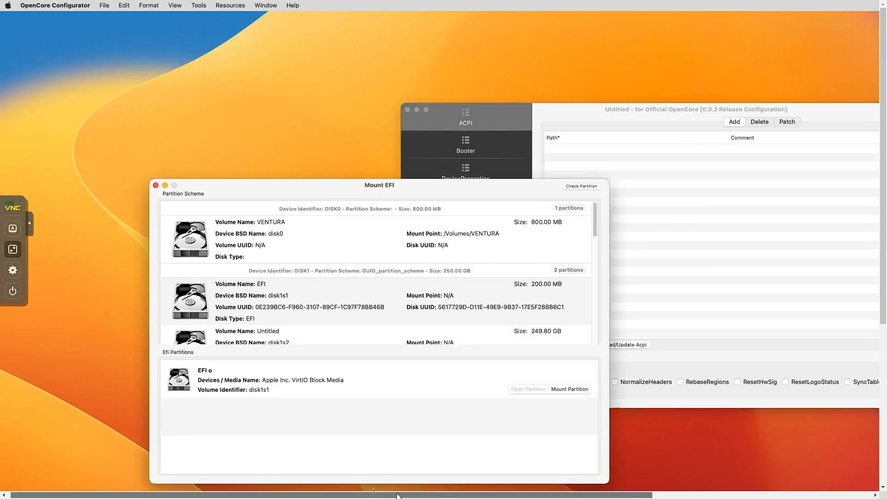
pyautogui.hscroll(2, 424, 469)
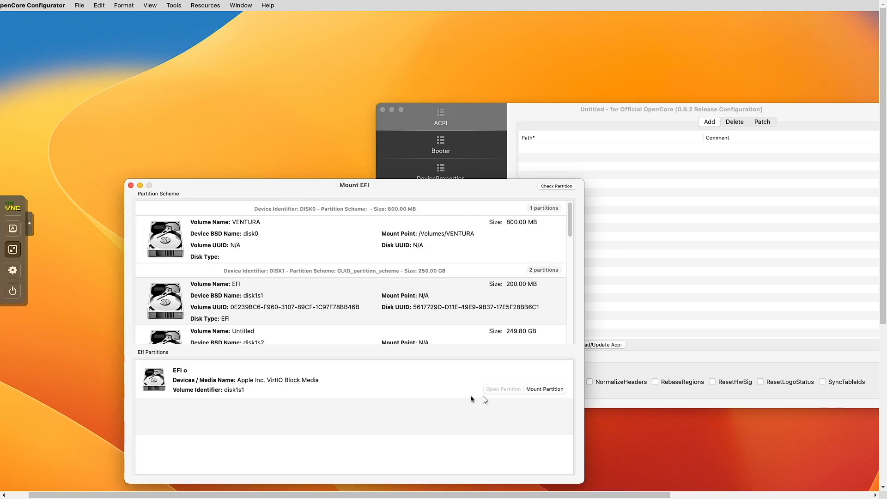
pyautogui.click(548, 391)
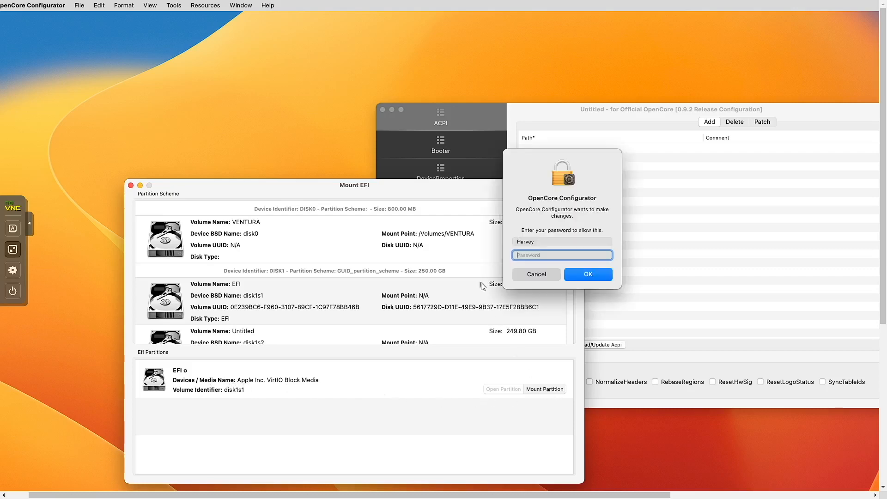
pyautogui.write('••')
pyautogui.press('Return')
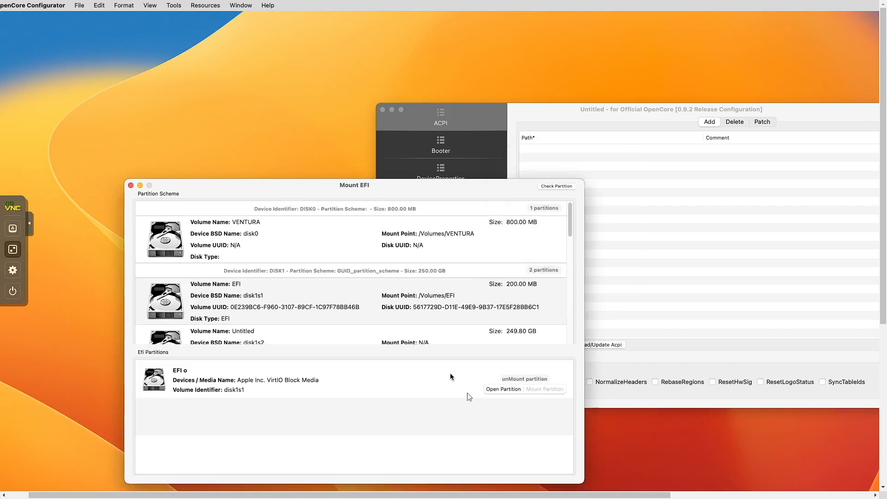
pyautogui.click(501, 389)
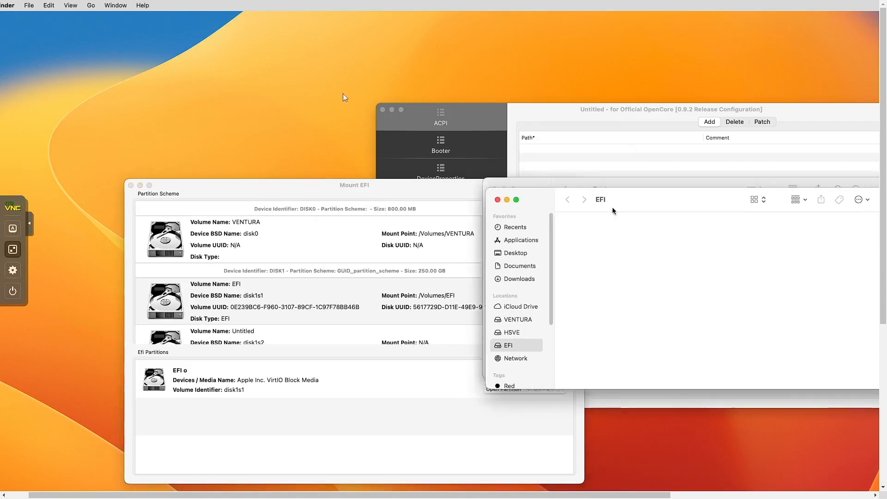
# - Open Get Started > EFIs, step through the four EFI ZIPs to the AMD one, then exit full screen
pyautogui.moveTo(613, 210); pyautogui.dragTo(147, 52)
pyautogui.moveTo(636, 194); pyautogui.dragTo(624, 57)
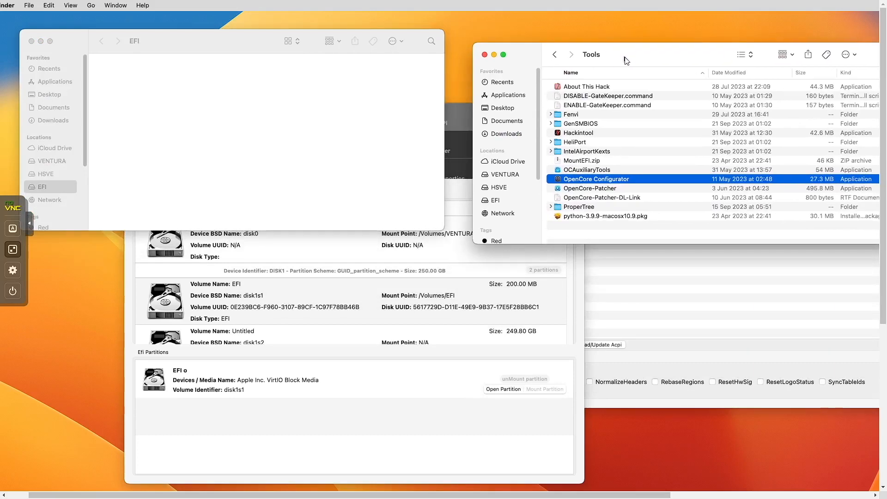
pyautogui.click(556, 54)
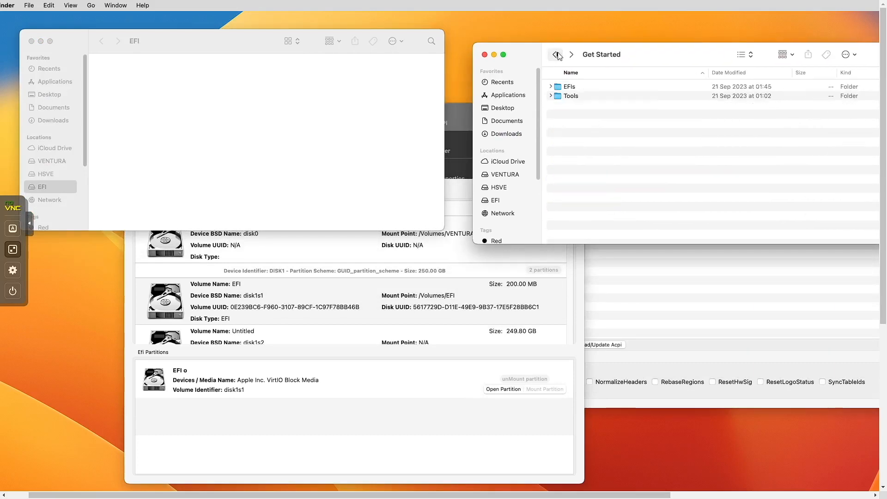
pyautogui.doubleClick(569, 88)
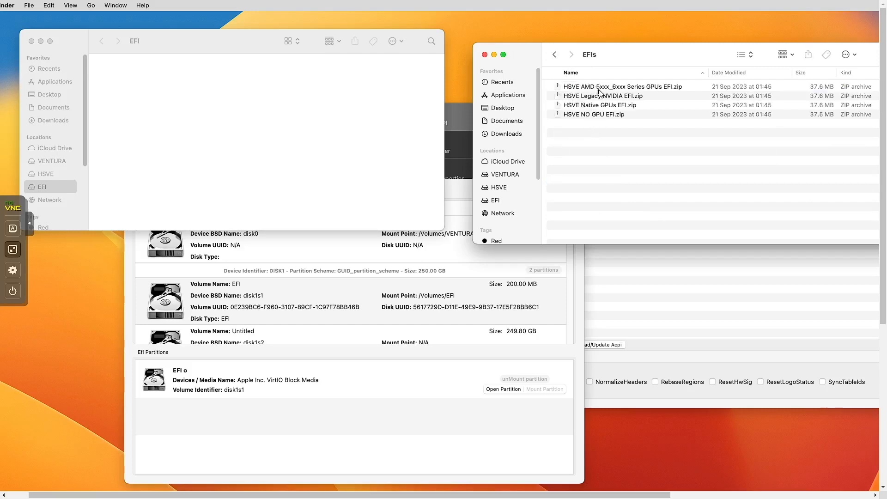
pyautogui.click(596, 115)
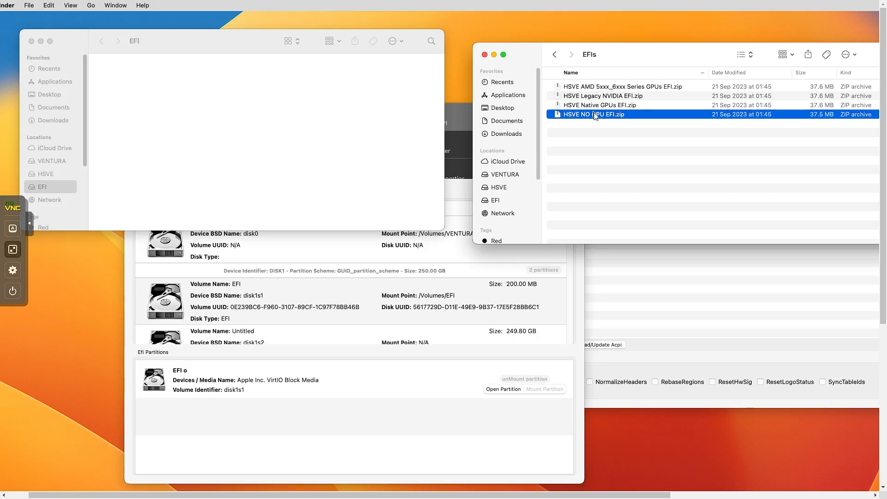
pyautogui.press('Up')
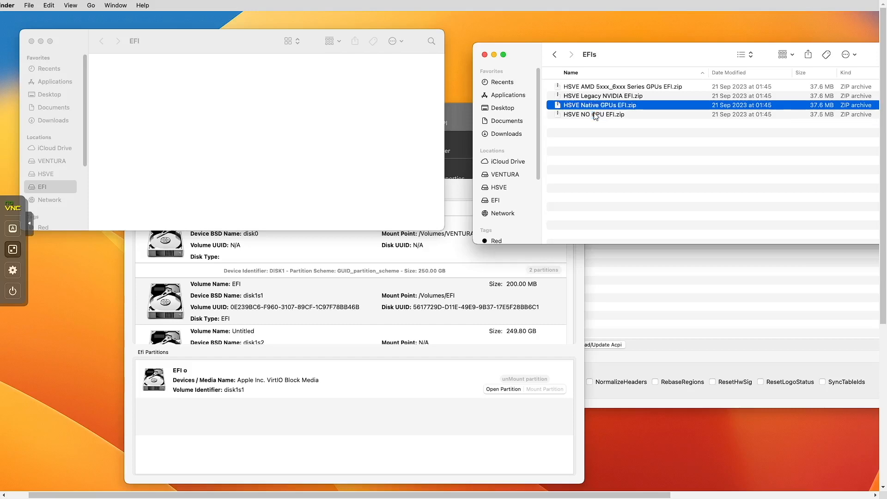
pyautogui.press('Up')
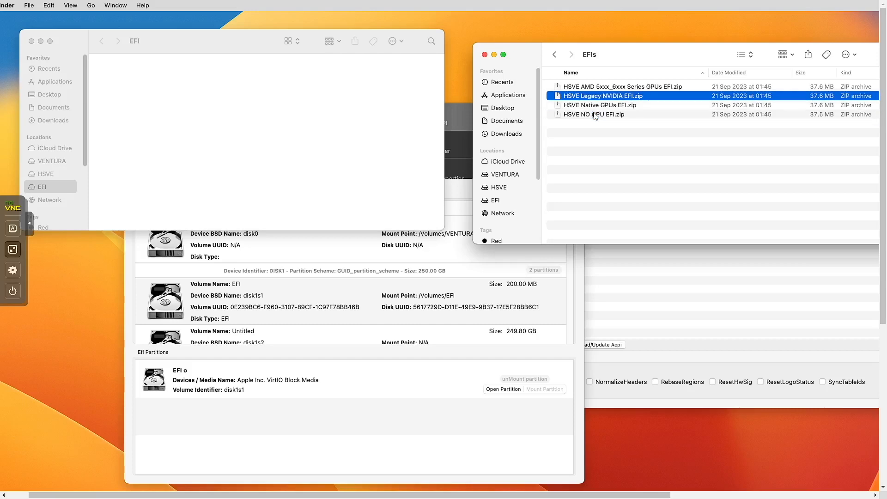
pyautogui.press('Up')
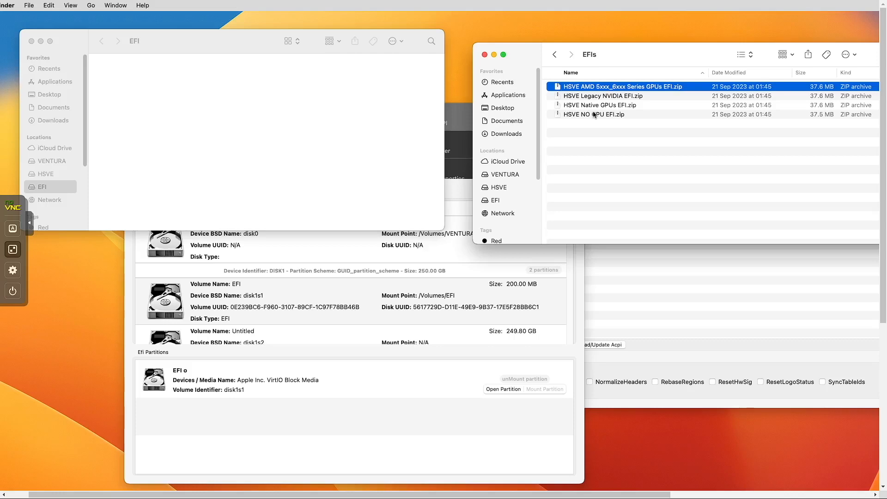
pyautogui.press('Escape')
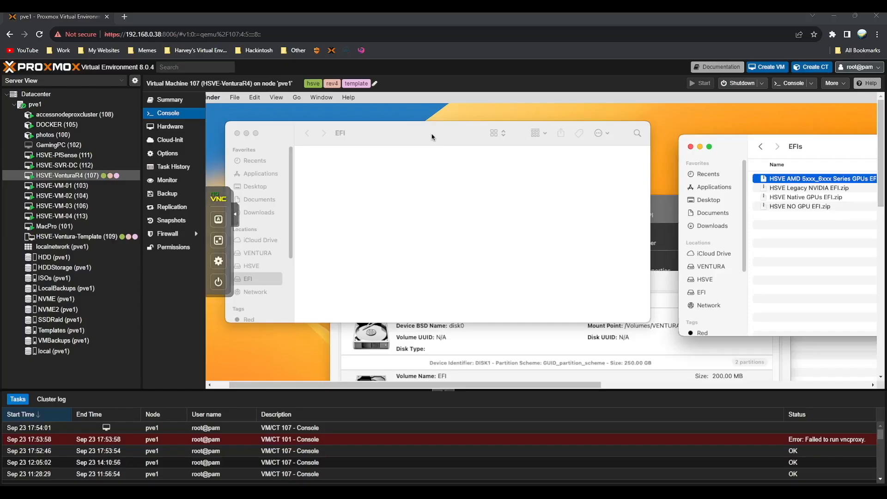
# - Open hsve.org in a new tab and browse to the GPU Compatibility Checklist page
pyautogui.click(125, 18)
pyautogui.write('hsvc')
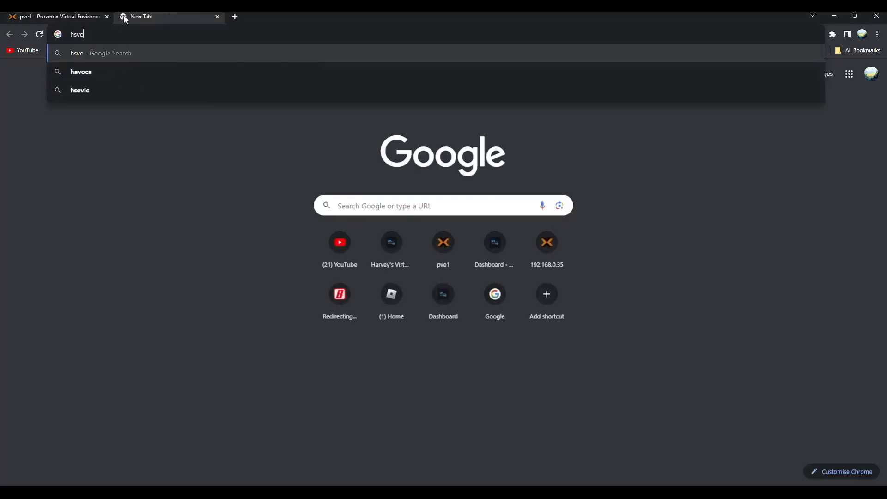
pyautogui.press('Return')
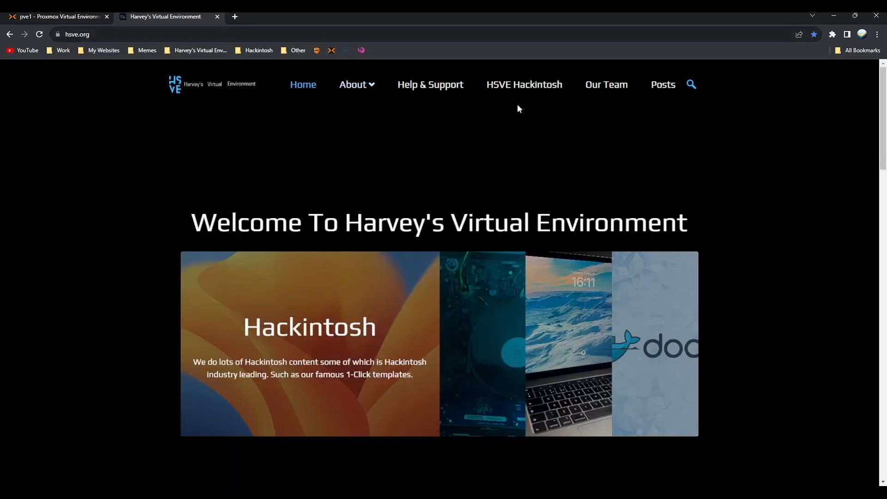
pyautogui.click(521, 88)
pyautogui.scroll(-5, 354, 162)
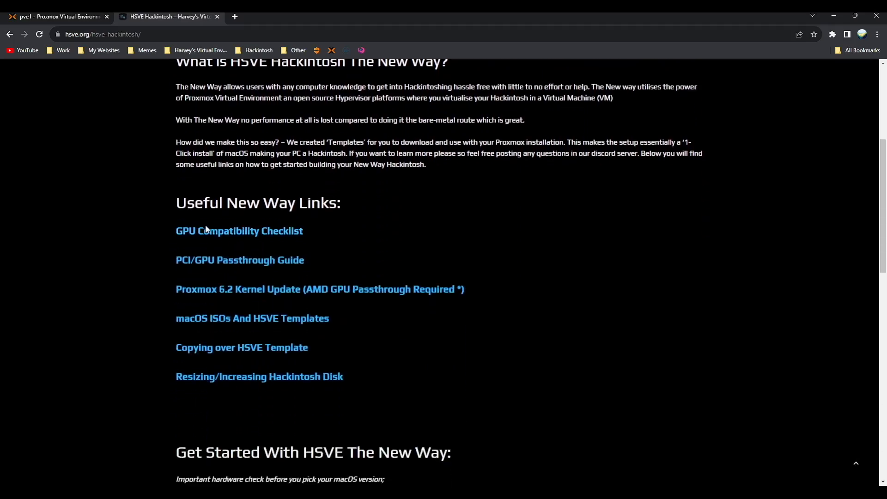
pyautogui.click(206, 231)
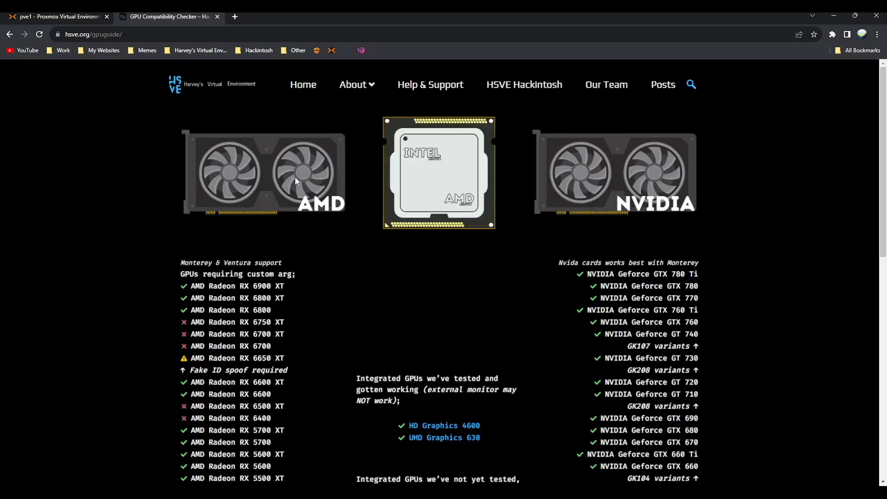
pyautogui.scroll(-2, 291, 180)
pyautogui.scroll(-6, 290, 187)
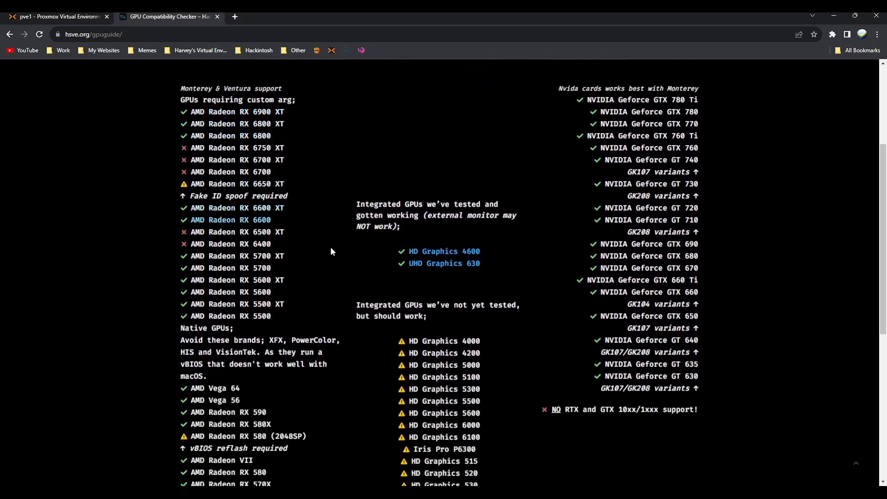
pyautogui.scroll(8, 440, 287)
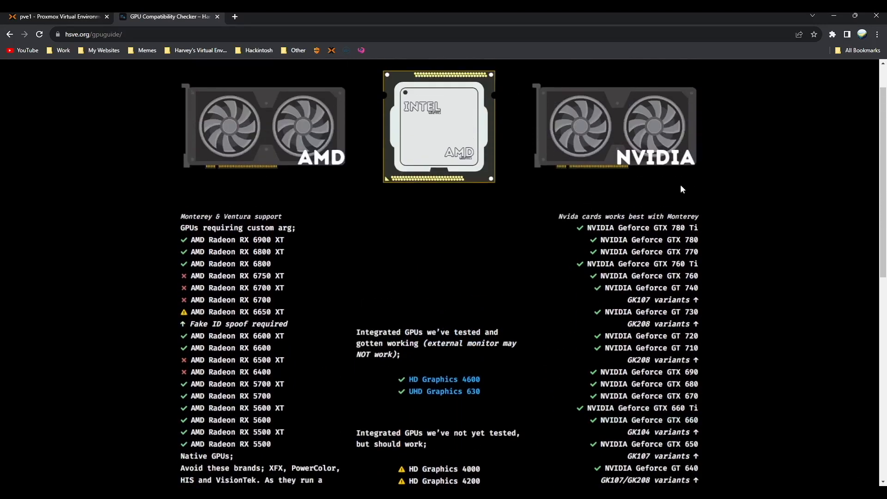
pyautogui.scroll(-1, 664, 189)
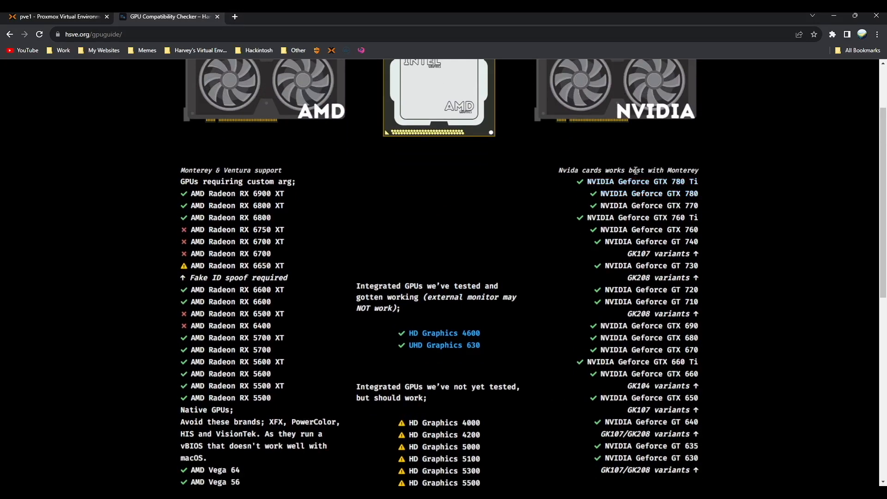
pyautogui.scroll(1, 630, 185)
pyautogui.scroll(1, 630, 185)
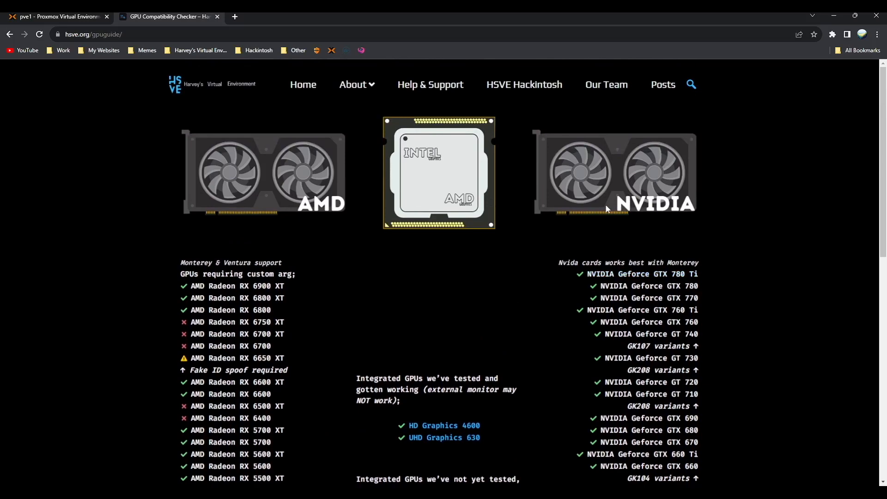
pyautogui.scroll(-5, 606, 208)
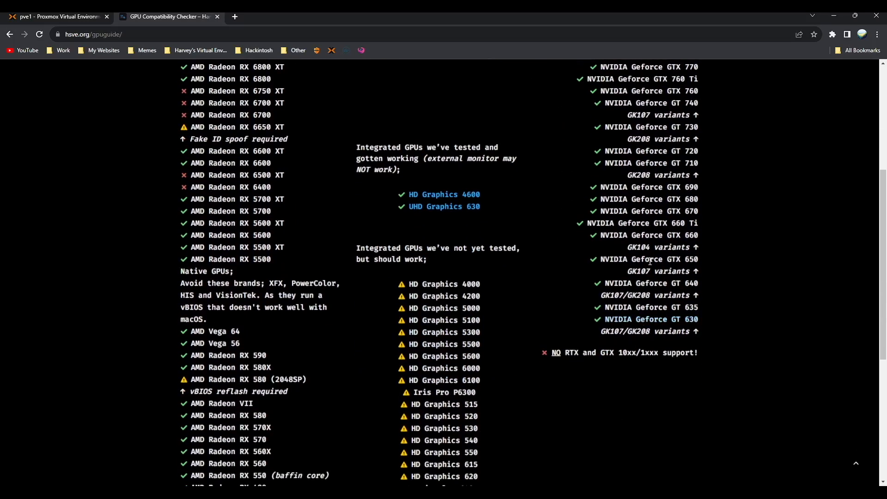
pyautogui.scroll(5, 650, 261)
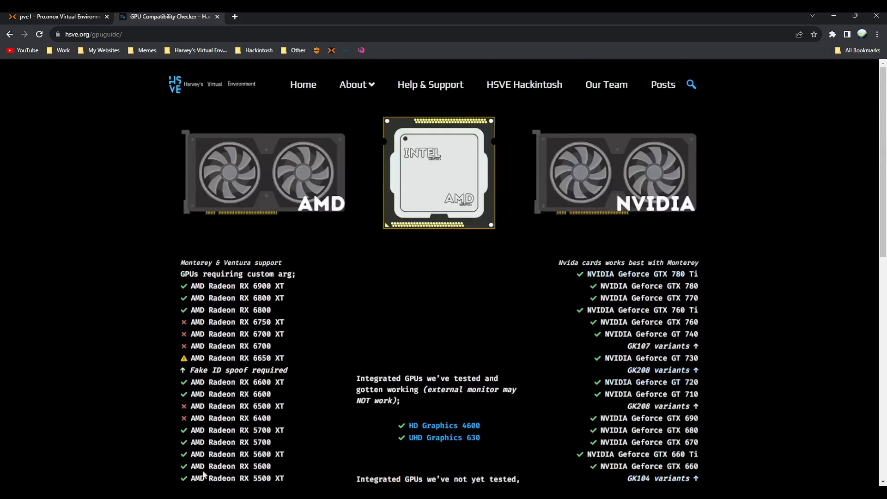
# - Compare the Legacy NVIDIA, Native GPUs and AMD EFI archives against the GPU guide
pyautogui.click(16, 16)
pyautogui.moveTo(795, 152); pyautogui.dragTo(503, 160)
pyautogui.click(489, 161)
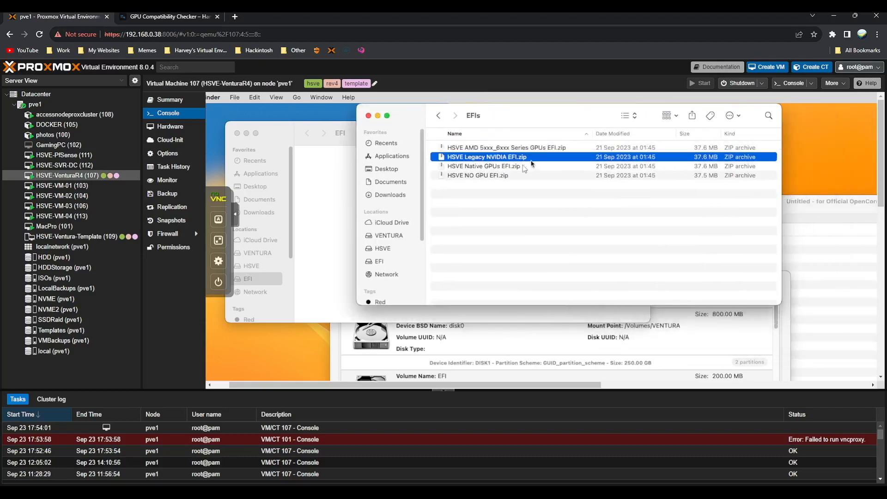
pyautogui.click(157, 17)
pyautogui.scroll(-7, 439, 220)
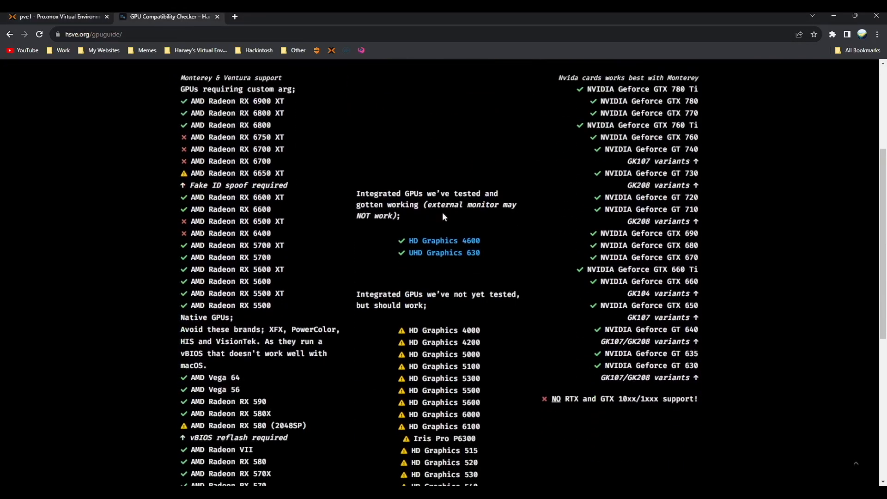
pyautogui.scroll(-1, 438, 221)
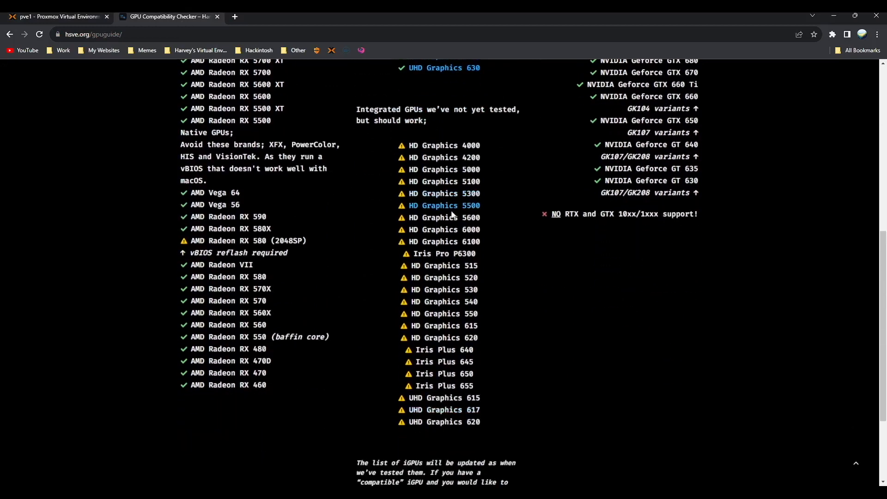
pyautogui.scroll(5, 452, 215)
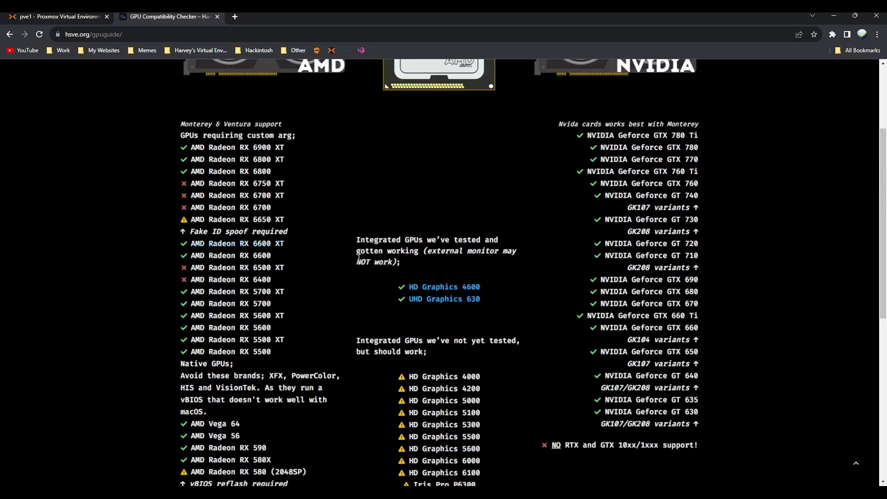
pyautogui.click(56, 16)
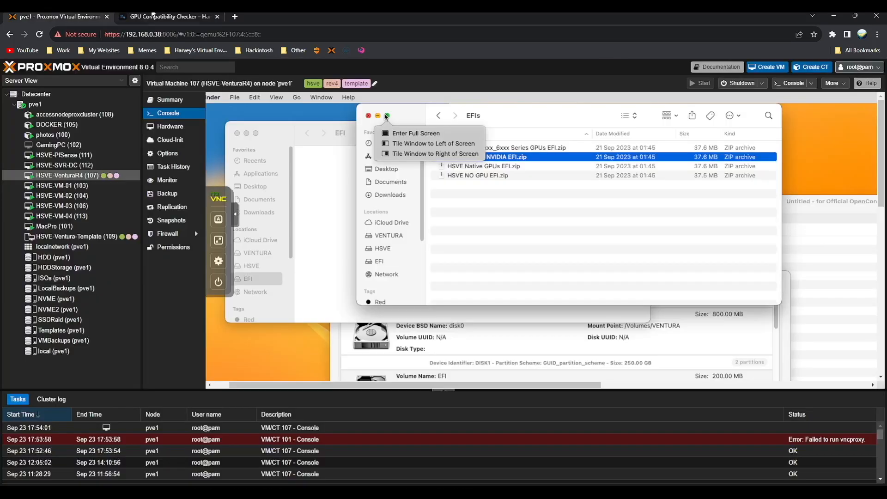
pyautogui.click(518, 167)
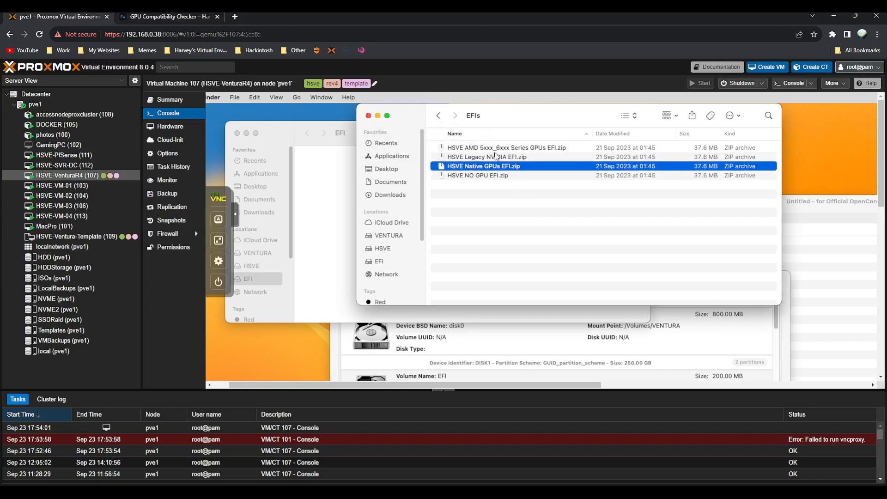
pyautogui.click(498, 148)
pyautogui.click(172, 16)
pyautogui.scroll(-5, 156, 190)
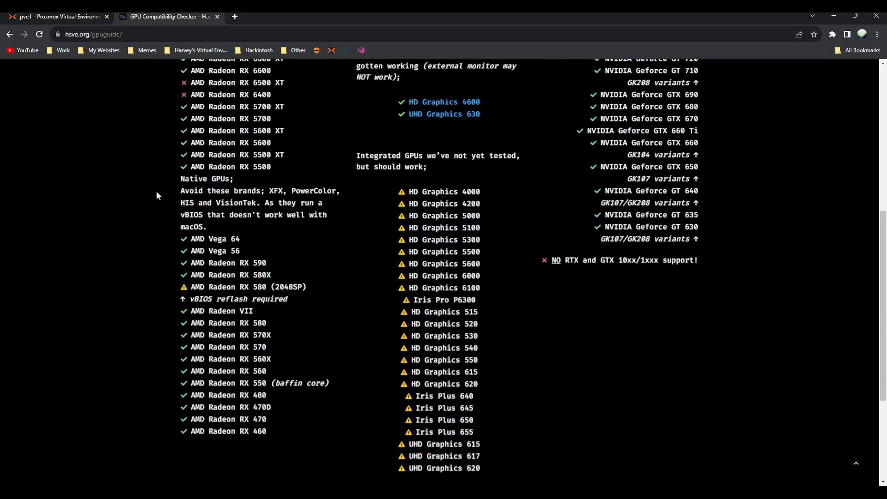
# - Highlight the Native GPUs list of AMD cards, RX 5500 through RX 6900 XT, on the guide
pyautogui.moveTo(283, 390); pyautogui.dragTo(252, 223)
pyautogui.scroll(1, 157, 259)
pyautogui.scroll(1, 234, 303)
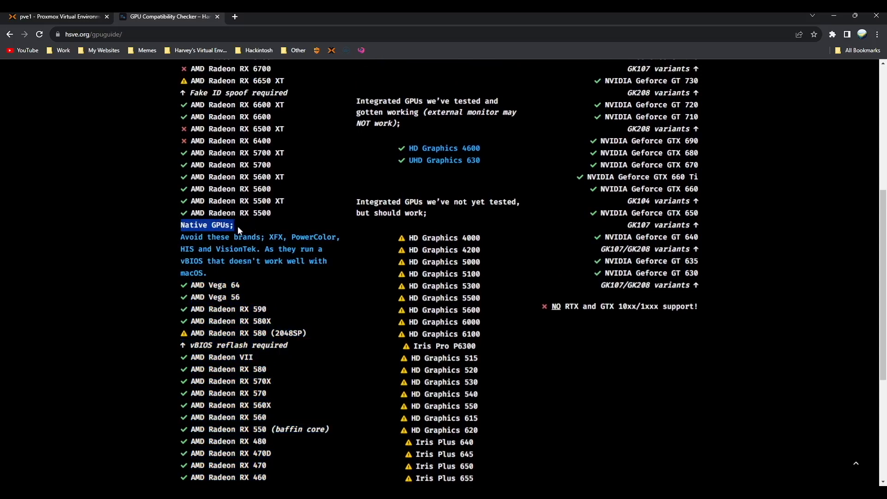
pyautogui.tripleClick(235, 226)
pyautogui.scroll(3, 175, 344)
pyautogui.moveTo(273, 352); pyautogui.dragTo(138, 124)
pyautogui.click(219, 152)
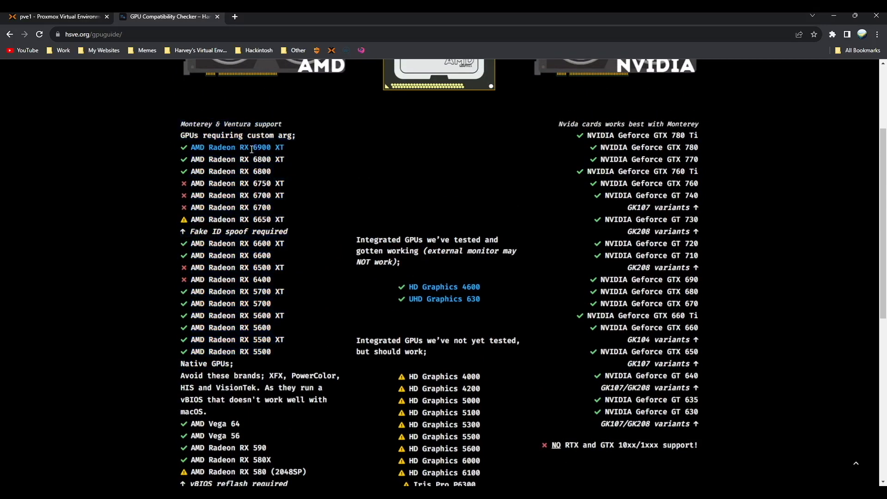
pyautogui.tripleClick(227, 317)
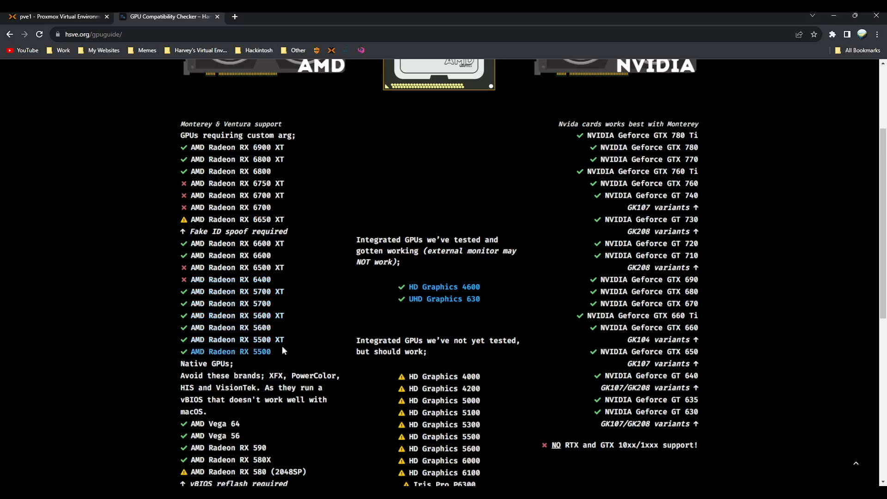
pyautogui.moveTo(281, 347); pyautogui.dragTo(157, 147)
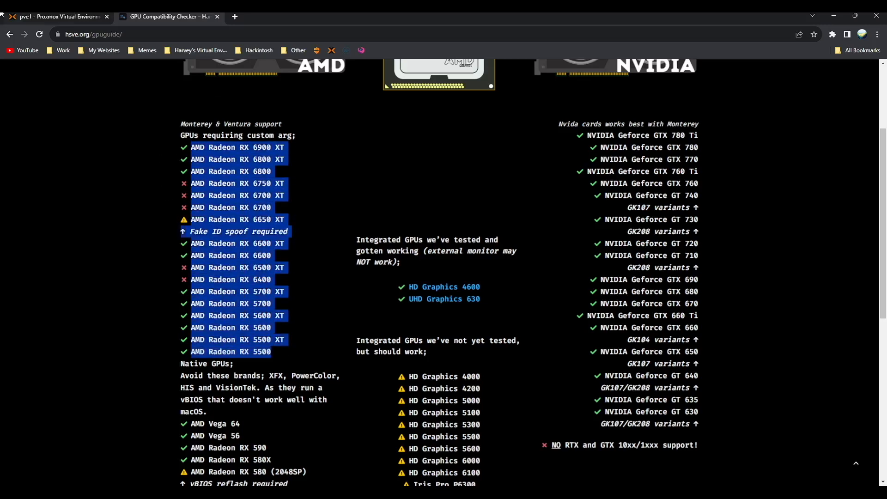
pyautogui.click(69, 17)
# - Highlight the AMD Radeon RX 570 entry, then return to the Proxmox console tab
pyautogui.moveTo(536, 112); pyautogui.dragTo(650, 161)
pyautogui.click(166, 17)
pyautogui.click(344, 306)
pyautogui.scroll(-4, 342, 305)
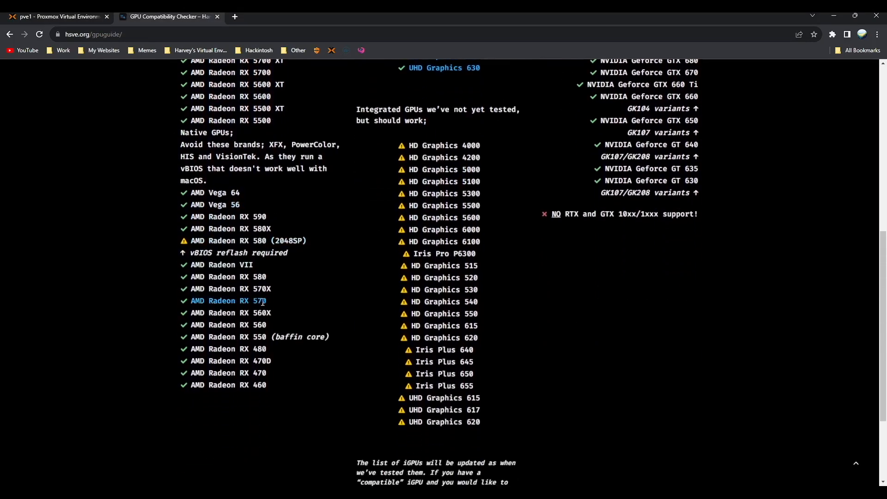
pyautogui.moveTo(233, 299); pyautogui.dragTo(185, 287)
pyautogui.click(282, 300)
pyautogui.moveTo(272, 301); pyautogui.dragTo(192, 299)
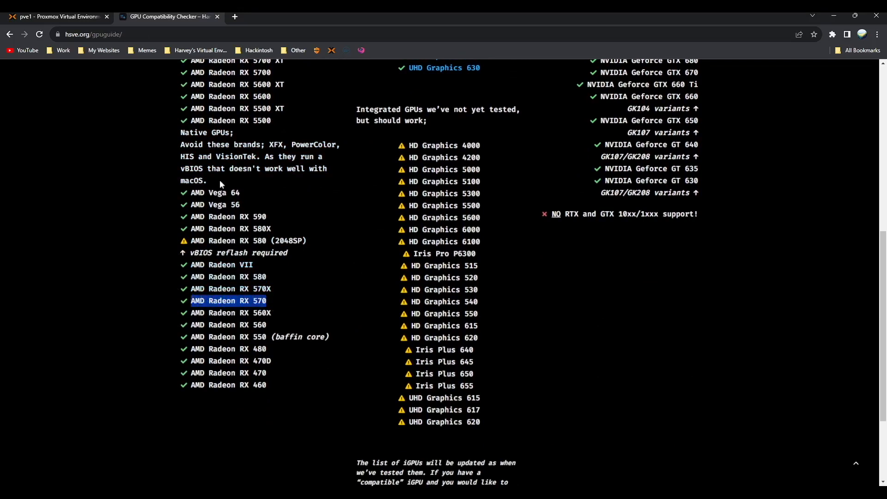
pyautogui.moveTo(306, 241); pyautogui.dragTo(187, 241)
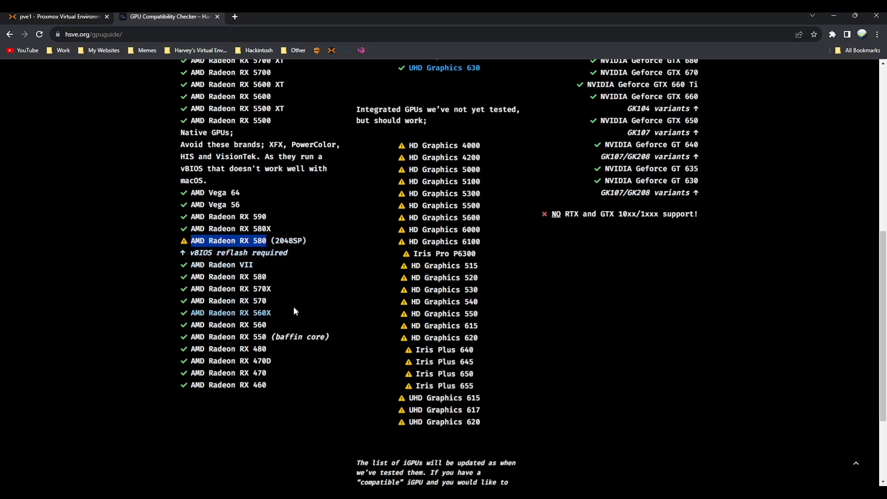
pyautogui.moveTo(292, 306); pyautogui.dragTo(189, 301)
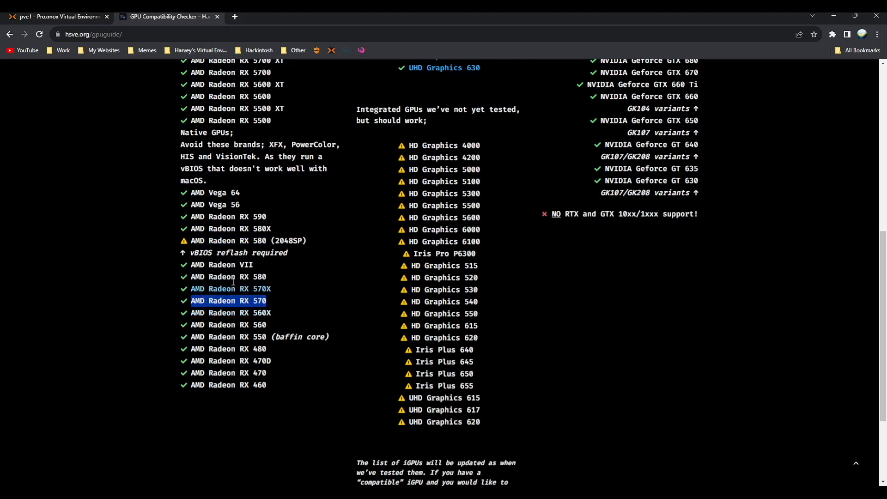
pyautogui.scroll(2, 178, 302)
pyautogui.hotkey('ctrl', 'shift', 'Tab')
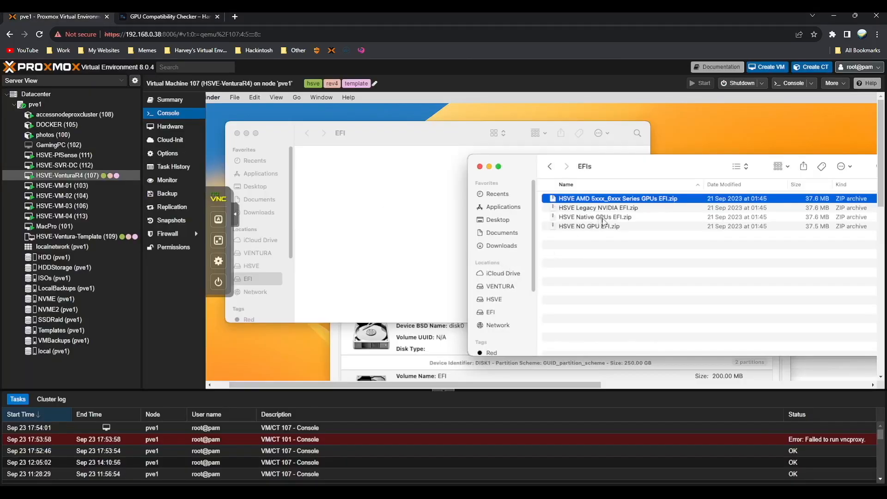
# - Copy the EFI folder from HSVE Native GPUs EFI onto the EFI partition and check its contents
pyautogui.click(602, 218)
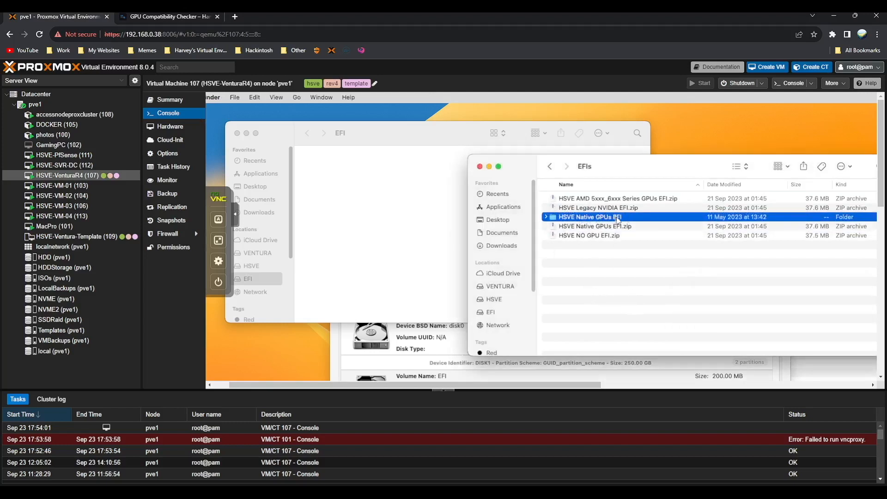
pyautogui.doubleClick(617, 218)
pyautogui.moveTo(563, 198); pyautogui.dragTo(330, 173)
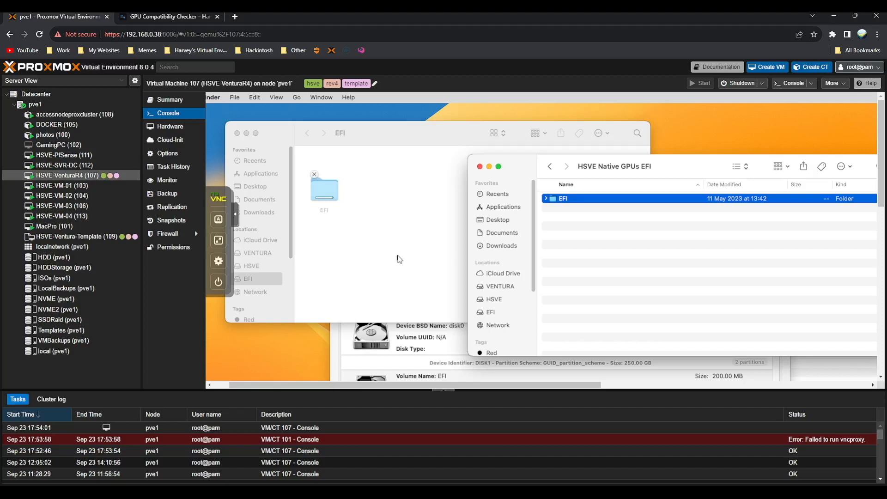
pyautogui.click(399, 258)
pyautogui.moveTo(365, 134); pyautogui.dragTo(446, 173)
pyautogui.moveTo(405, 226); pyautogui.dragTo(404, 204)
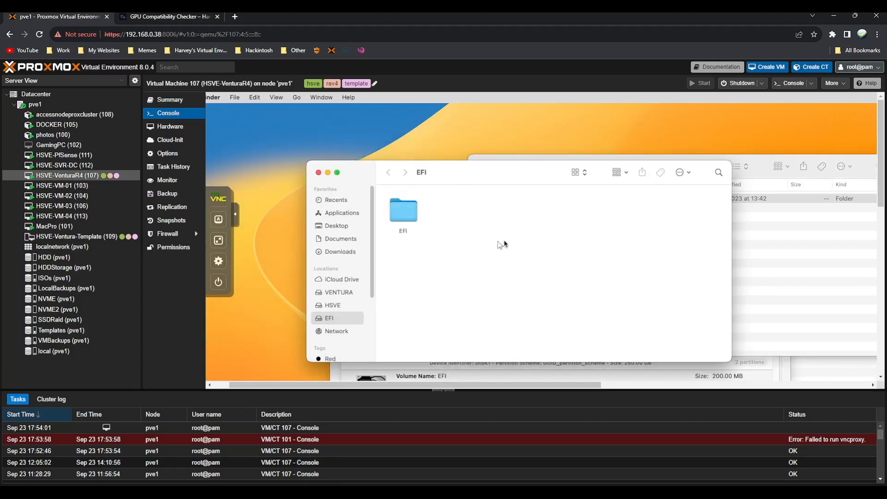
pyautogui.doubleClick(400, 215)
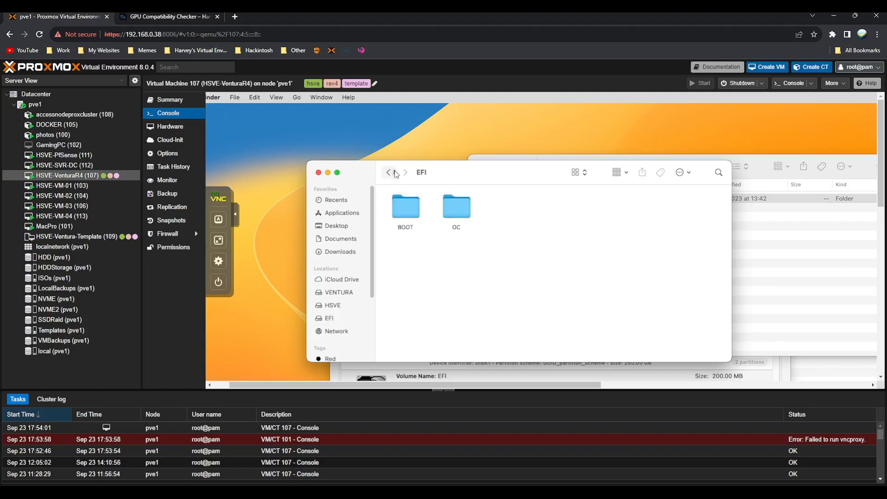
pyautogui.click(390, 173)
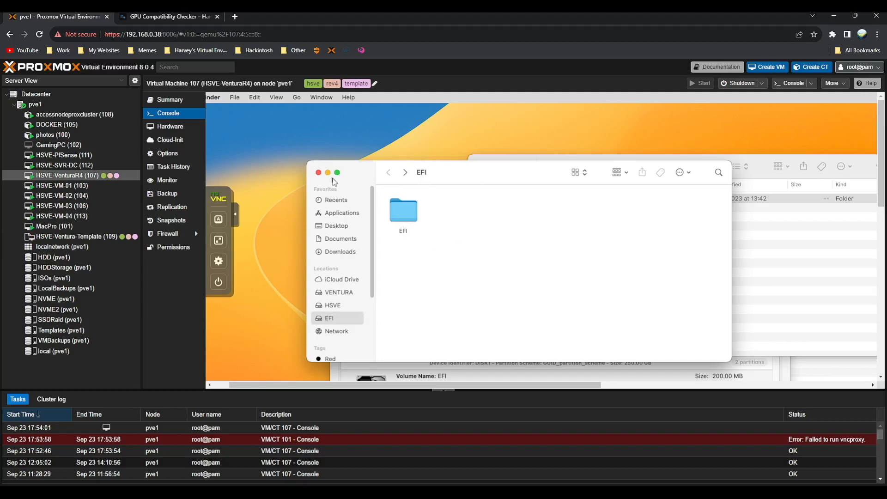
# - Close the Finder windows and unmount partition disk1s1 in OpenCore Configurator
pyautogui.click(319, 174)
pyautogui.moveTo(577, 178); pyautogui.dragTo(446, 167)
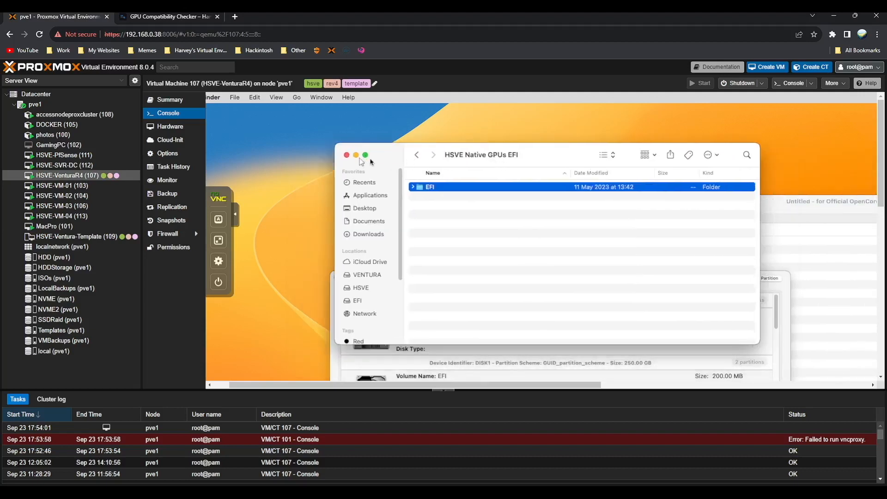
pyautogui.click(347, 155)
pyautogui.moveTo(610, 277); pyautogui.dragTo(501, 125)
pyautogui.click(629, 320)
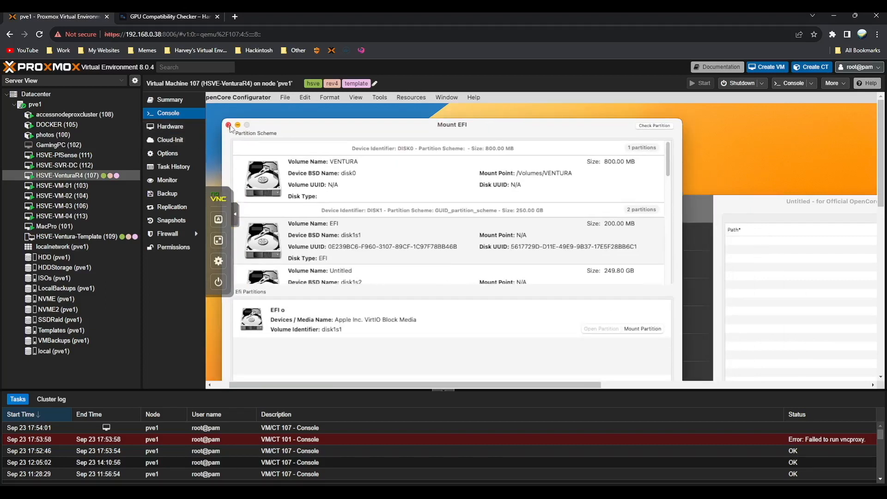
# - Shut down the macOS guest without reopening windows at next login
pyautogui.click(228, 124)
pyautogui.click(217, 97)
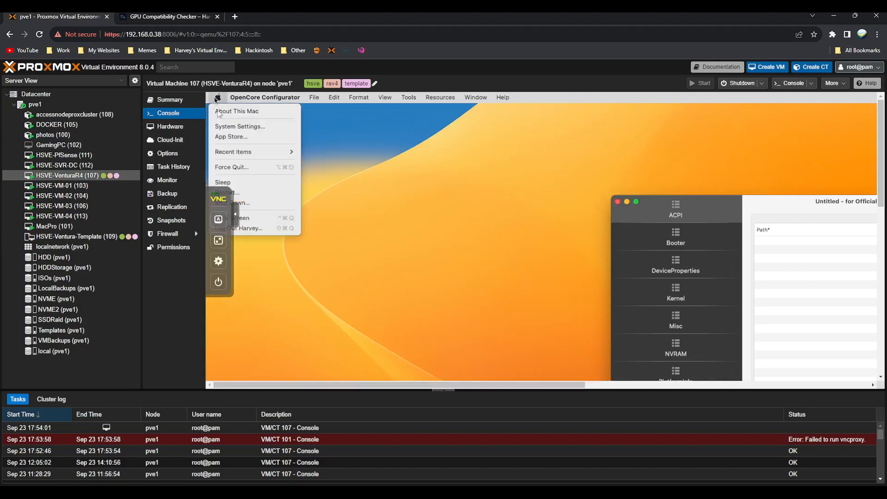
pyautogui.click(268, 204)
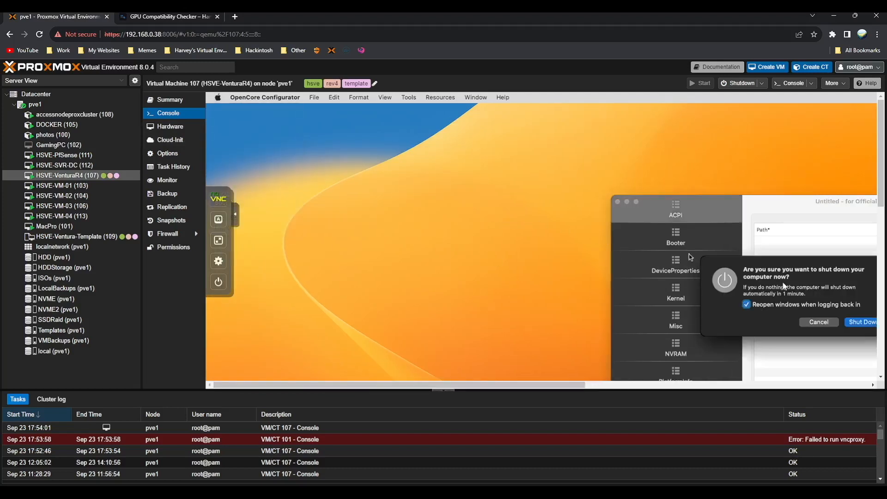
pyautogui.moveTo(787, 275); pyautogui.dragTo(438, 210)
pyautogui.click(433, 234)
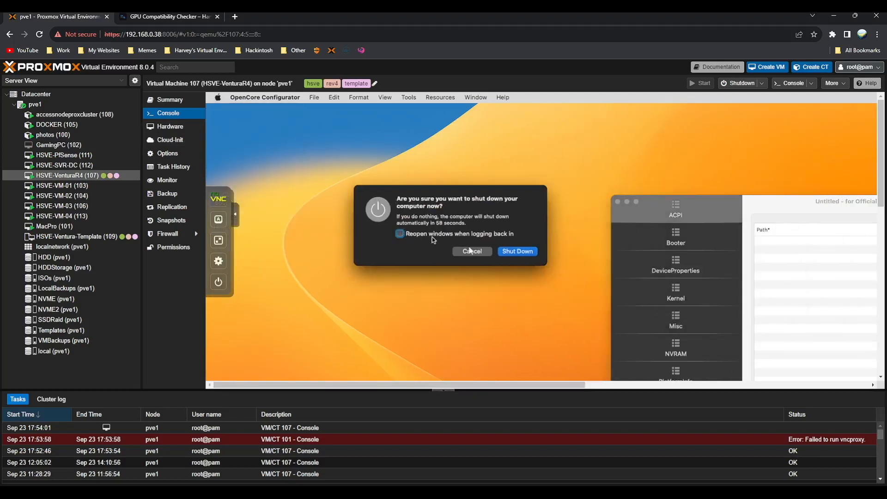
pyautogui.click(518, 251)
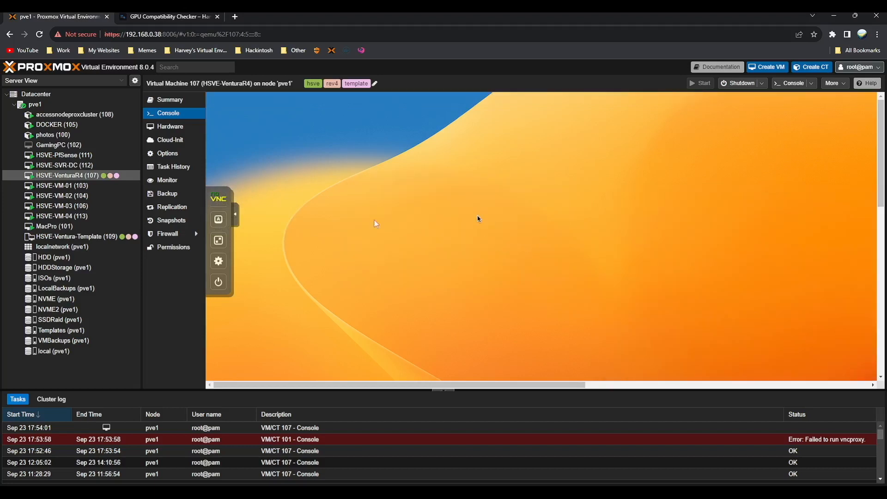
pyautogui.click(219, 261)
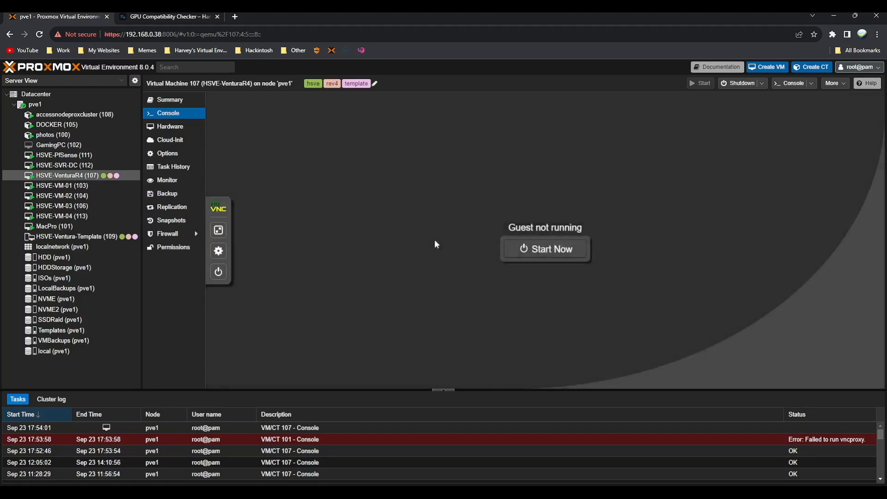
# - Detach the ide0 and ide2 installer disks from the VM's hardware
pyautogui.click(184, 134)
pyautogui.click(397, 185)
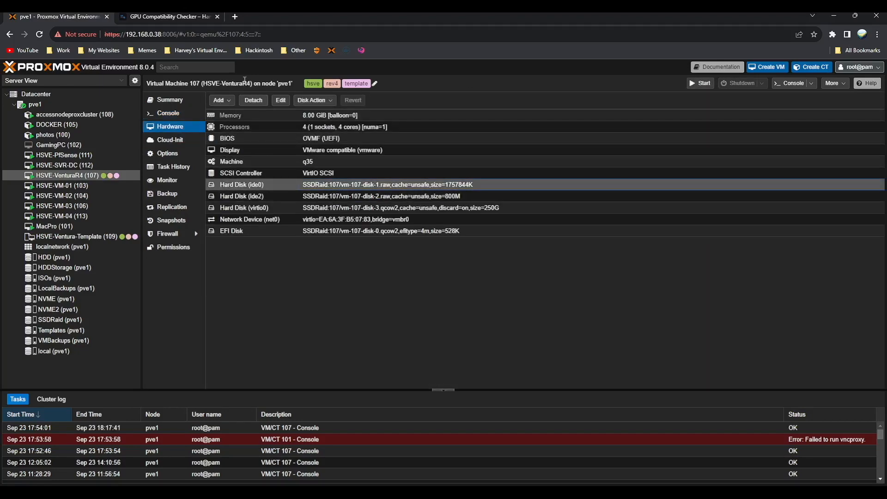
pyautogui.click(253, 100)
pyautogui.click(416, 292)
pyautogui.click(323, 185)
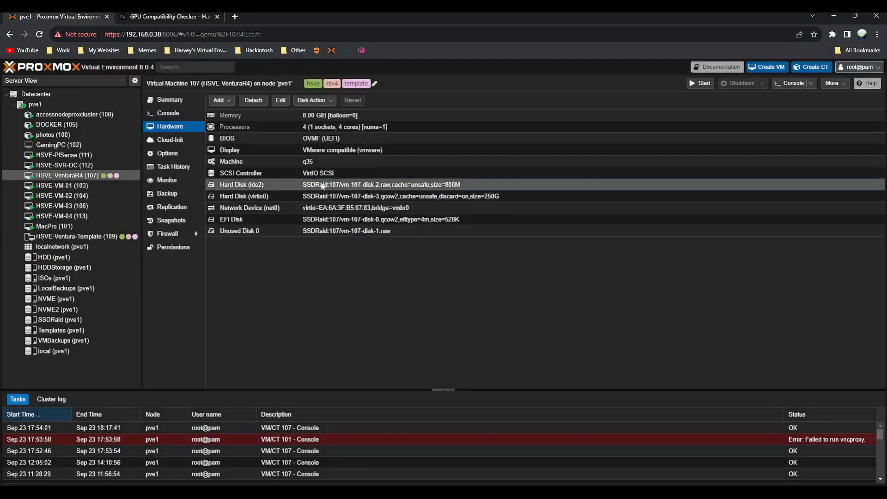
pyautogui.click(253, 101)
pyautogui.click(424, 292)
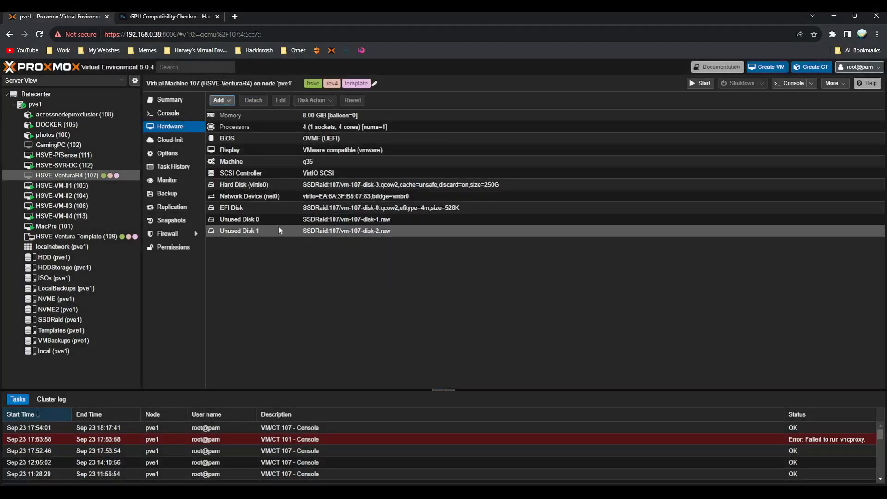
# - Remove the resulting Unused Disk 1 and Unused Disk 0
pyautogui.click(278, 230)
pyautogui.click(253, 101)
pyautogui.click(423, 292)
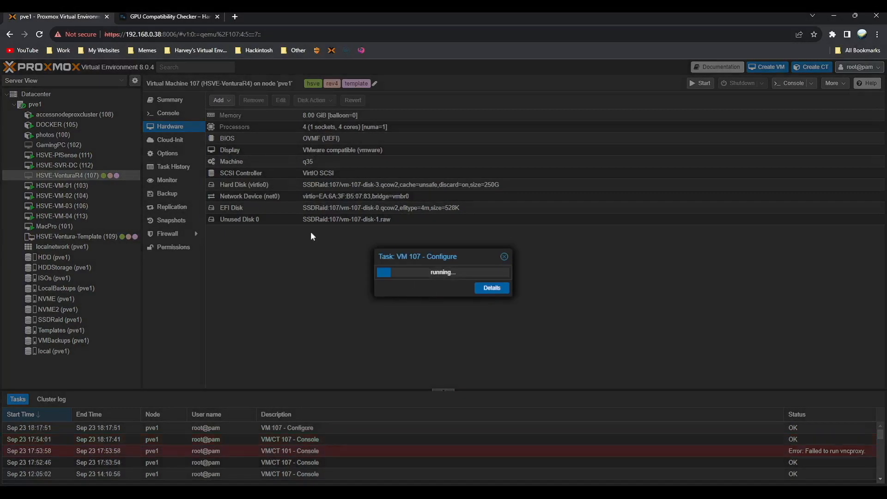
pyautogui.click(311, 223)
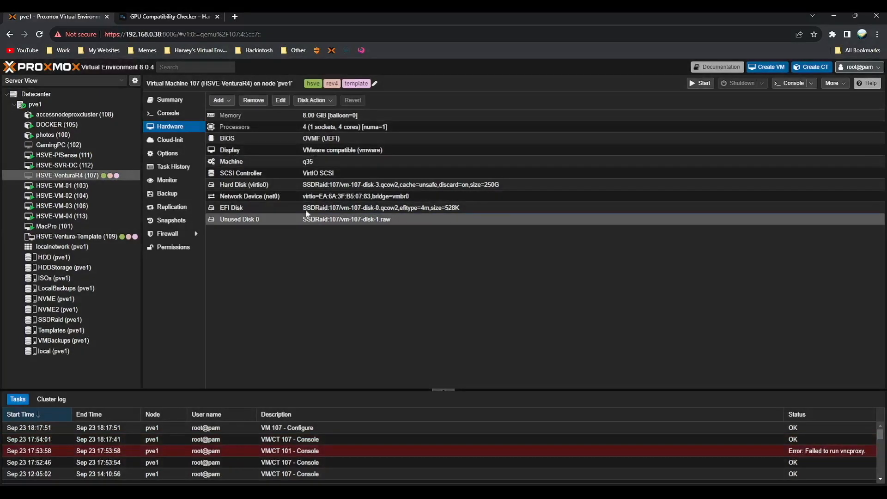
pyautogui.click(253, 101)
pyautogui.click(424, 292)
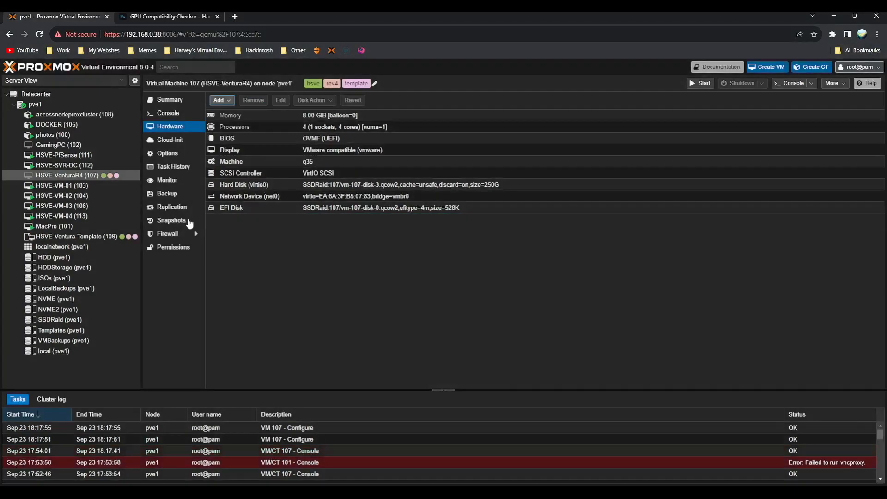
# - Take snapshot 'cleaninstall' with description 'Clean Install Ventura - For YouTube'
pyautogui.click(185, 221)
pyautogui.click(232, 100)
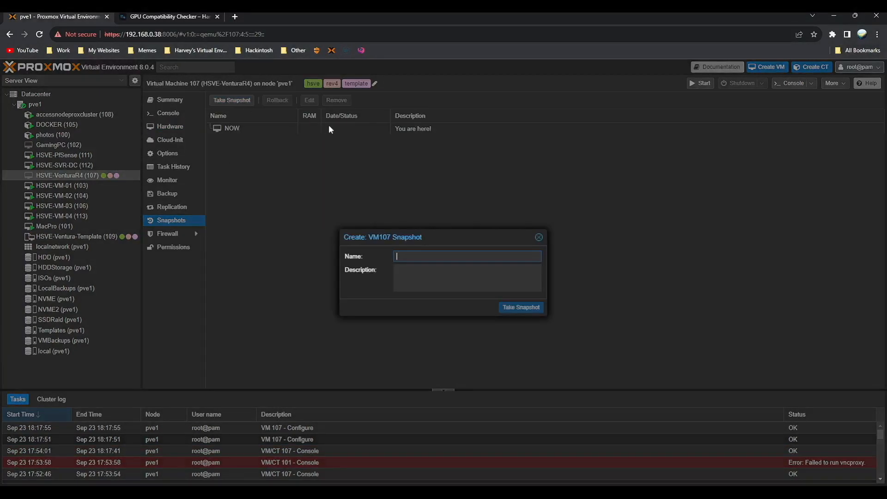
pyautogui.write('cleaninstall')
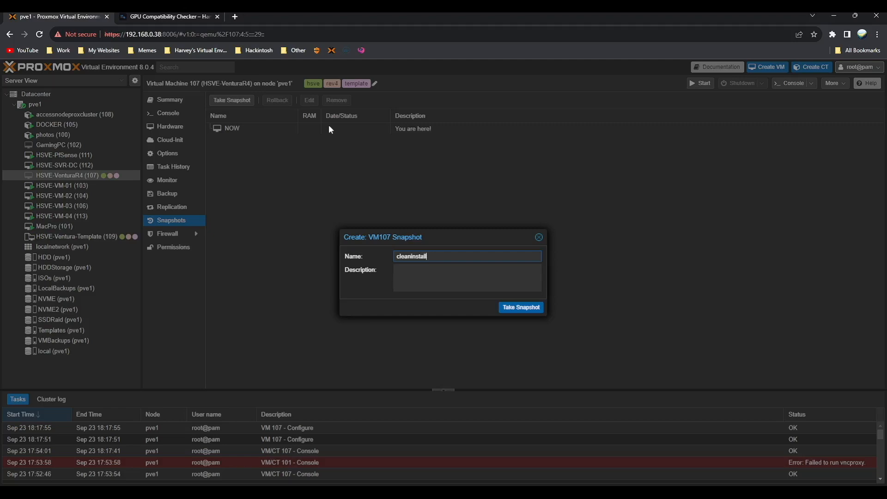
pyautogui.press('Tab')
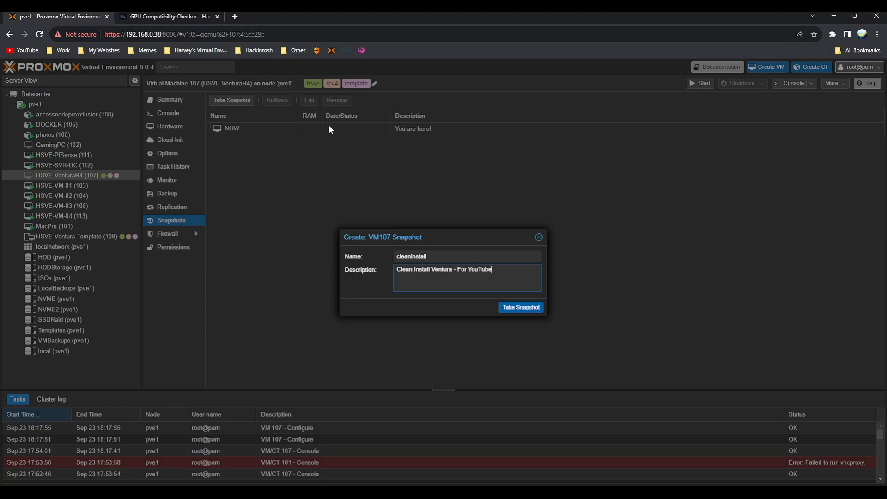
pyautogui.click(534, 311)
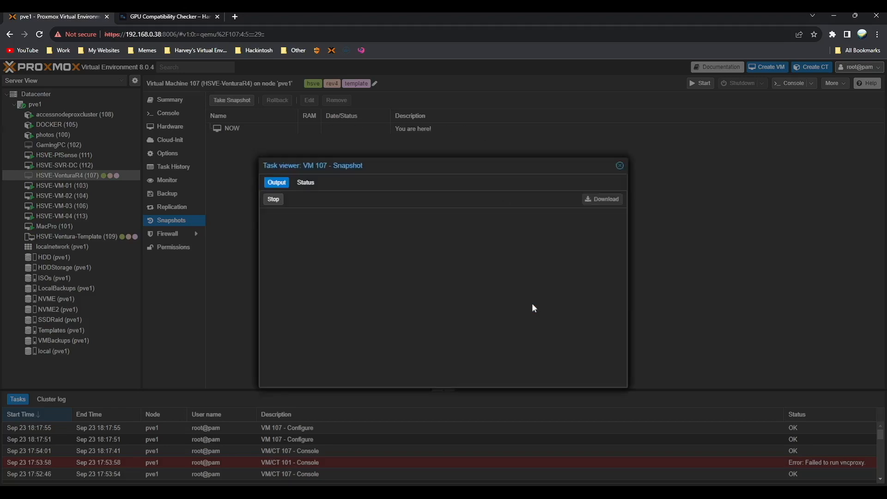
pyautogui.press('Escape')
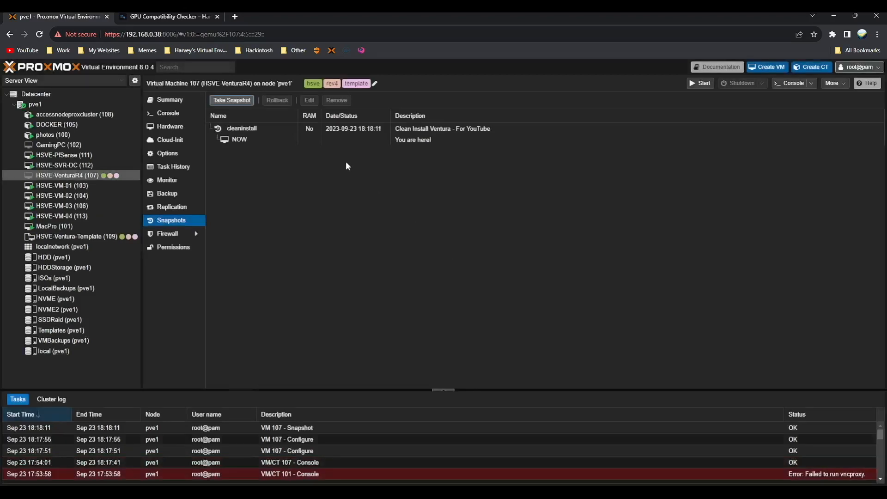
pyautogui.click(412, 129)
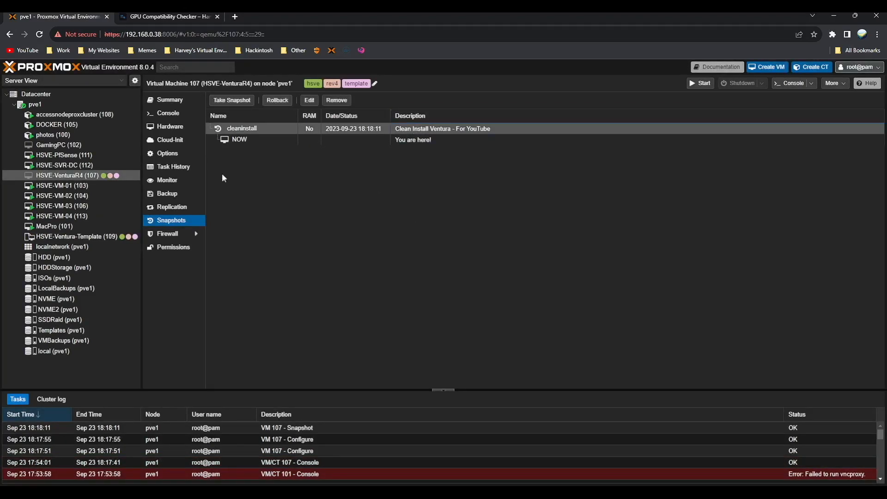
# - Start VM 107 from its console and view it full screen
pyautogui.click(167, 113)
pyautogui.click(573, 250)
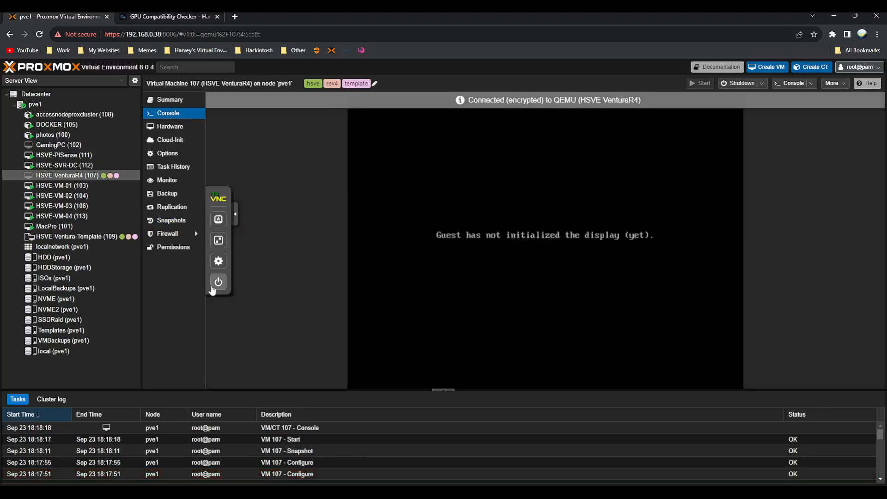
pyautogui.click(218, 239)
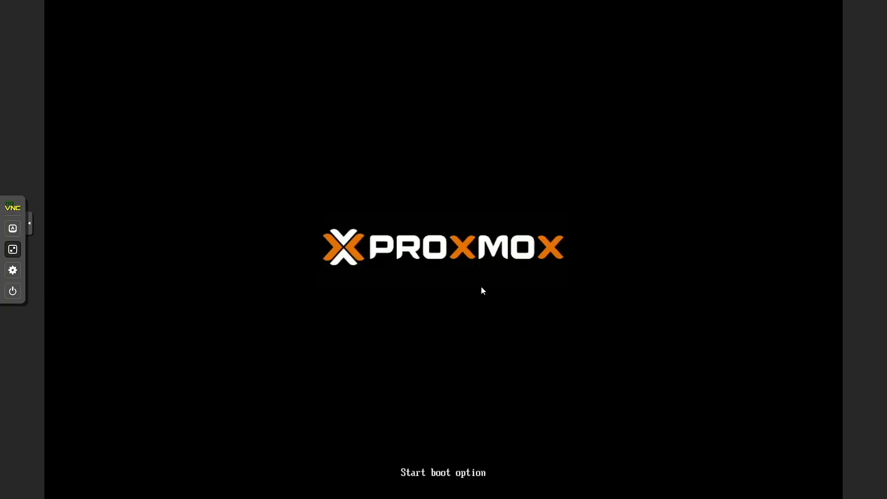
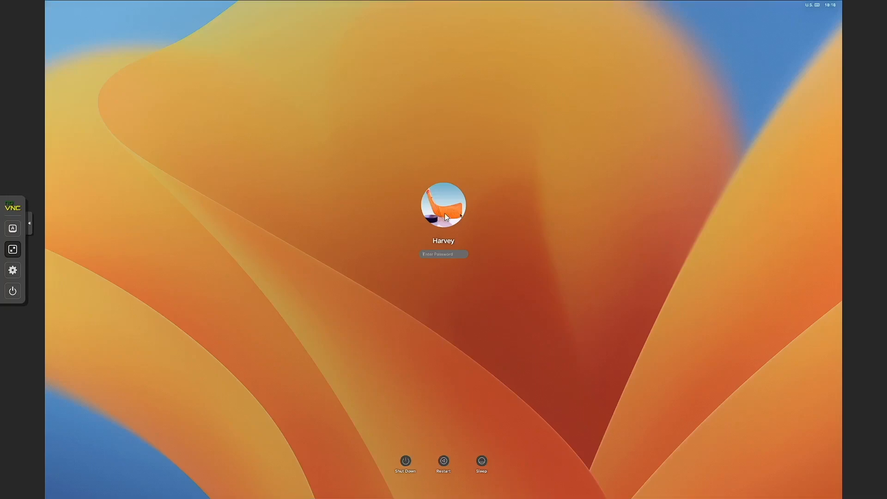
# - Log in to macOS with the account password and set the console to Local Scaling
pyautogui.write('••••')
pyautogui.press('Return')
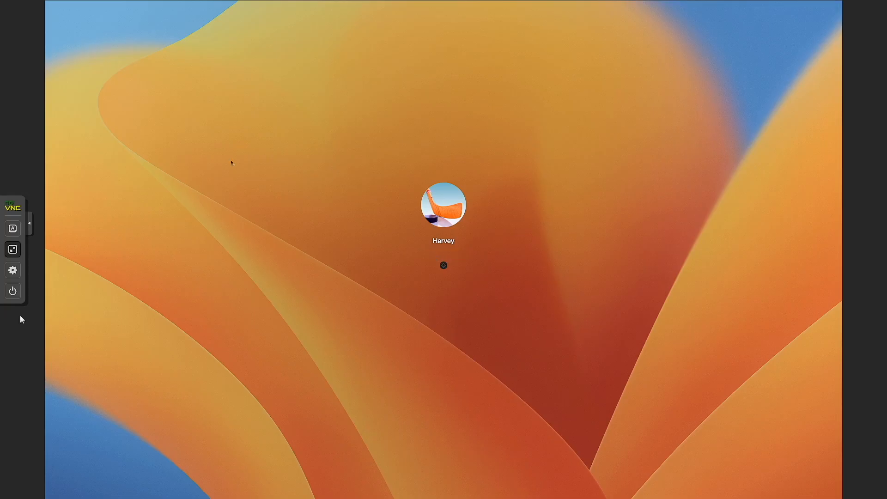
pyautogui.click(12, 270)
pyautogui.click(90, 285)
pyautogui.click(95, 290)
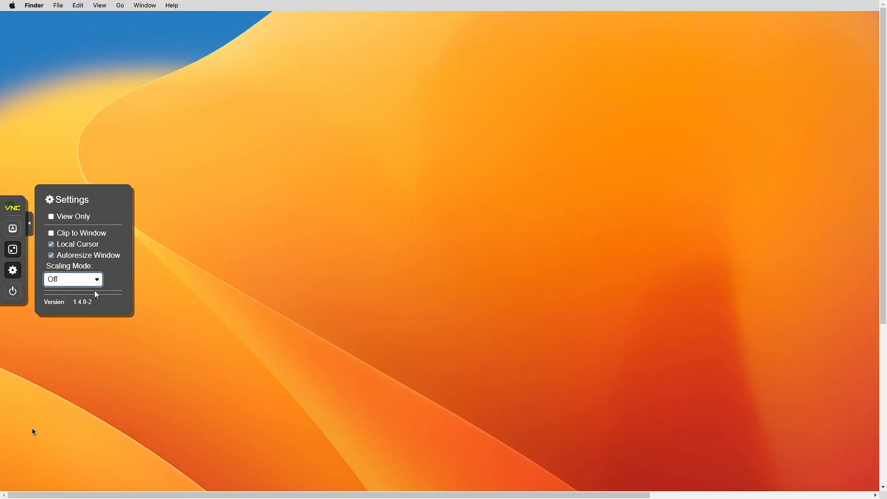
pyautogui.press('Down')
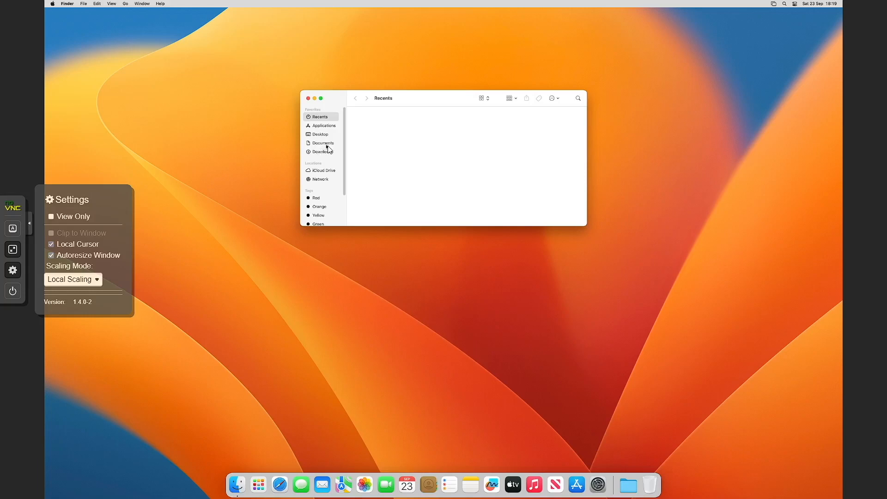
# - Launch OpenCore Configurator from Downloads > Get Started > Tools
pyautogui.click(337, 152)
pyautogui.doubleClick(367, 122)
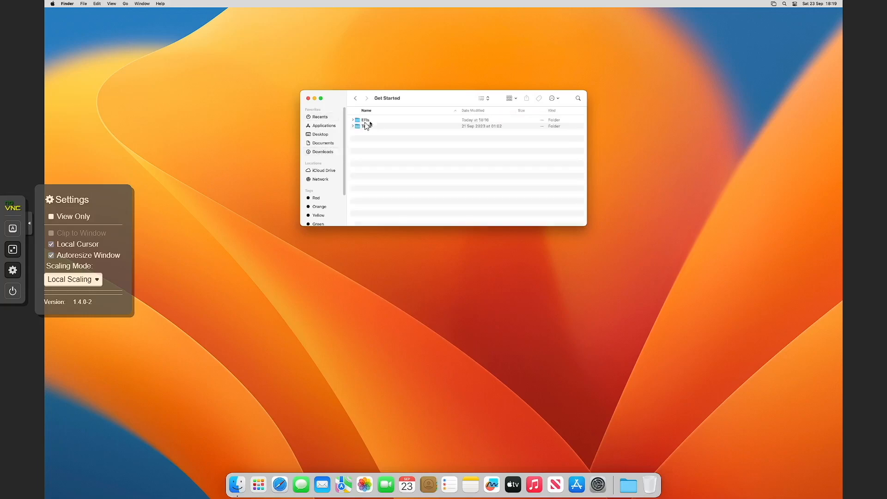
pyautogui.doubleClick(369, 127)
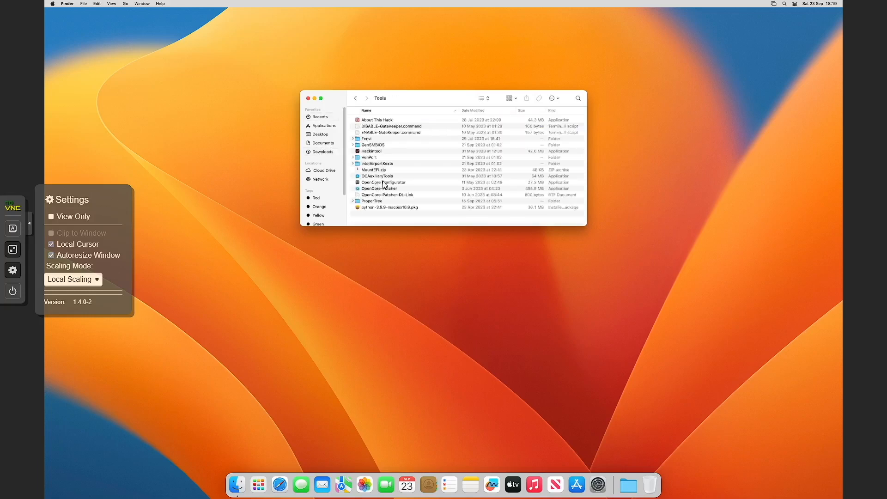
pyautogui.rightClick(383, 183)
pyautogui.click(401, 186)
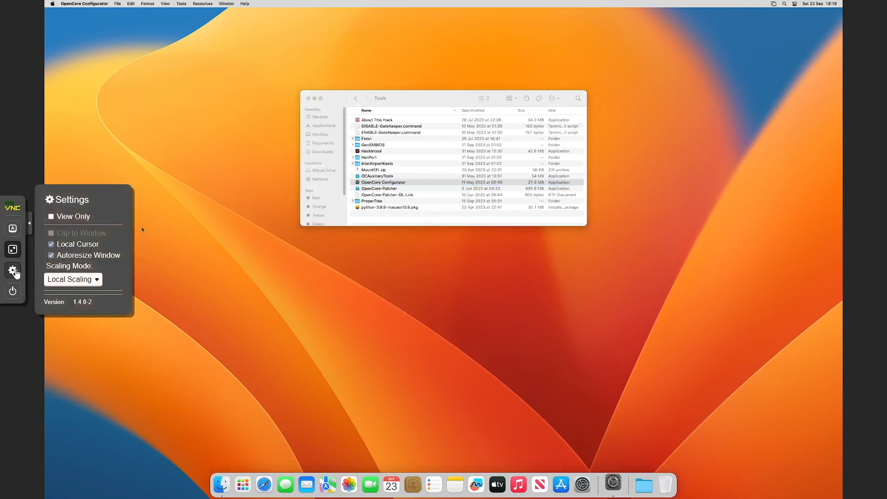
# - Mount the EFI partition via Tools > Mount EFI, authenticating with the administrator password
pyautogui.click(75, 293)
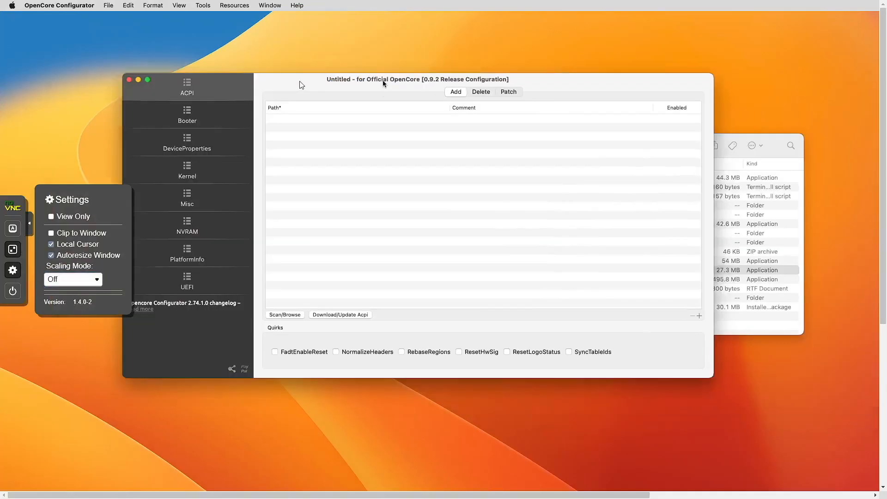
pyautogui.moveTo(383, 84); pyautogui.dragTo(301, 82)
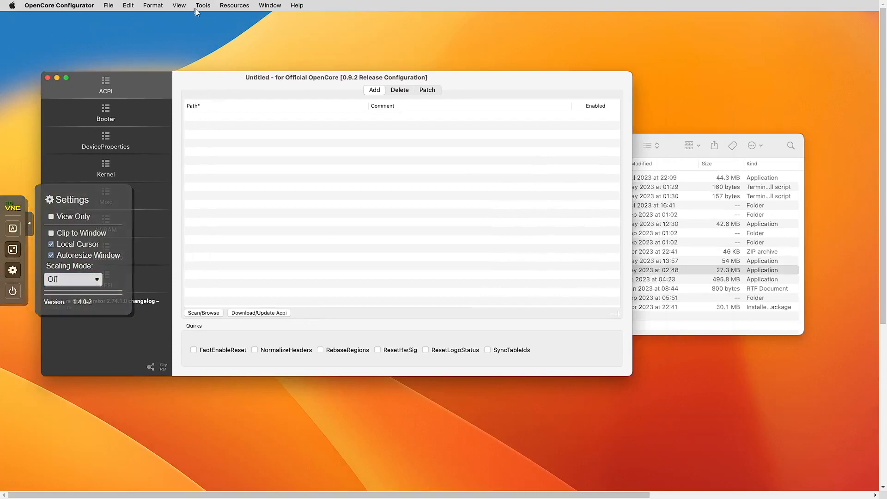
pyautogui.click(203, 5)
pyautogui.click(209, 19)
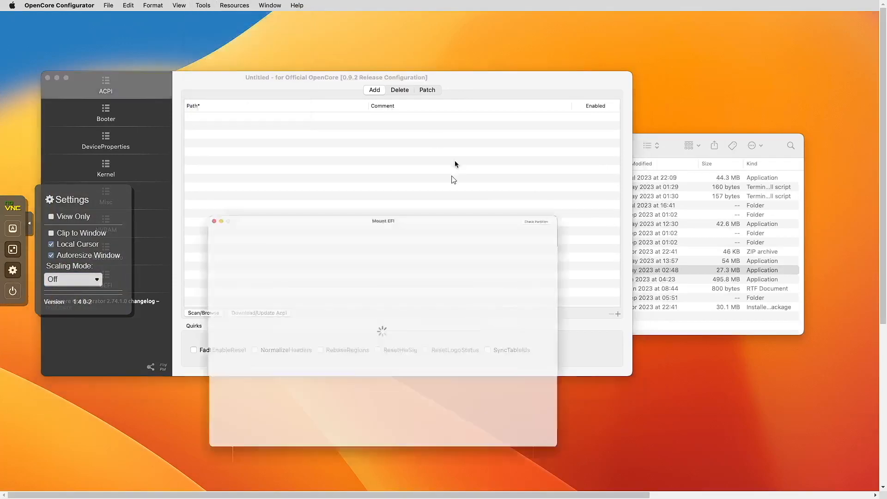
pyautogui.moveTo(415, 194); pyautogui.dragTo(402, 133)
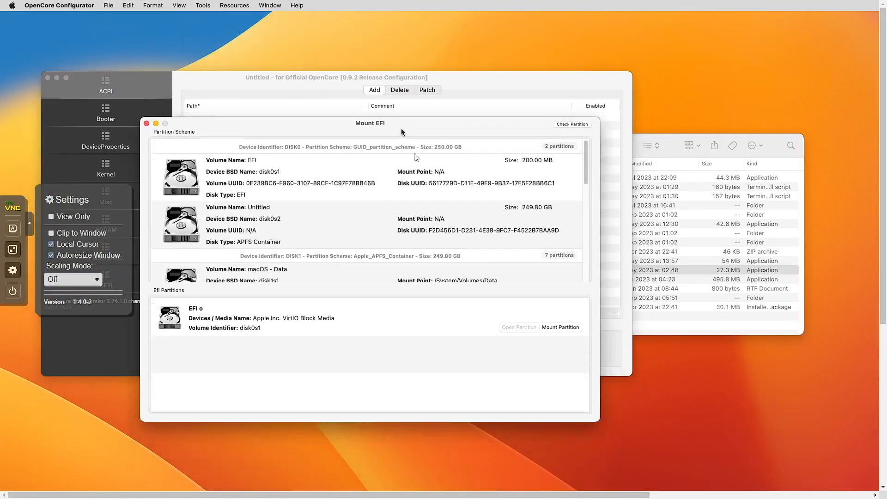
pyautogui.click(559, 328)
pyautogui.write('•••••••••')
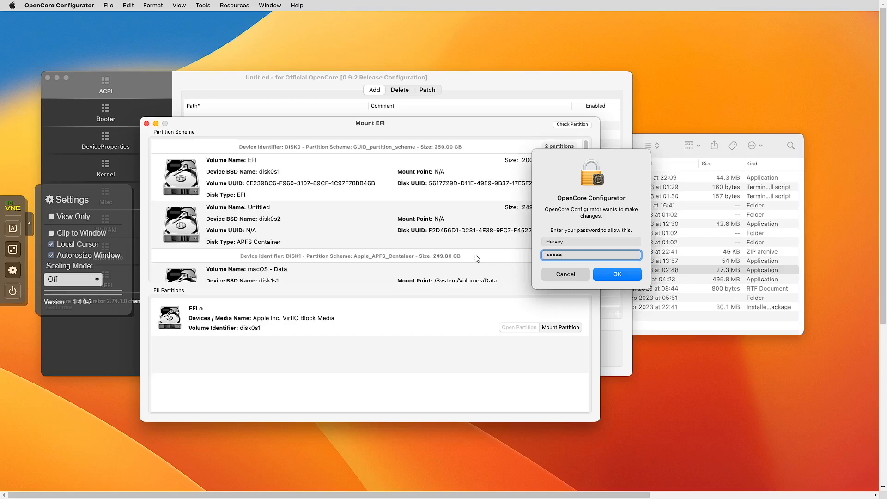
pyautogui.press('Return')
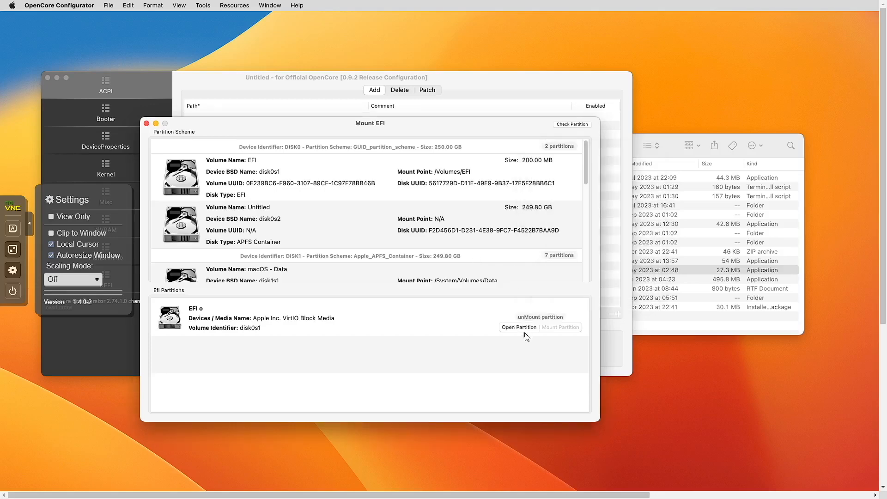
# - Open EFI/OC/config.plist from the mounted partition in the configurator
pyautogui.click(522, 327)
pyautogui.moveTo(556, 169); pyautogui.dragTo(391, 122)
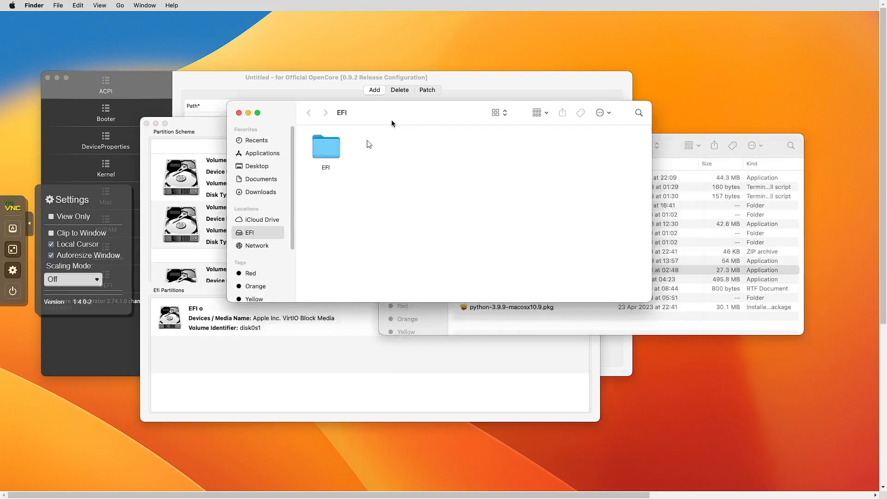
pyautogui.doubleClick(332, 150)
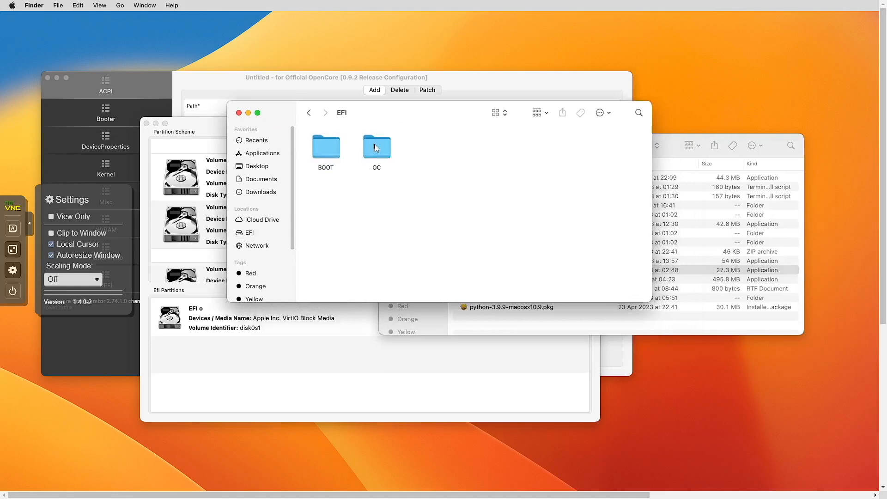
pyautogui.doubleClick(377, 148)
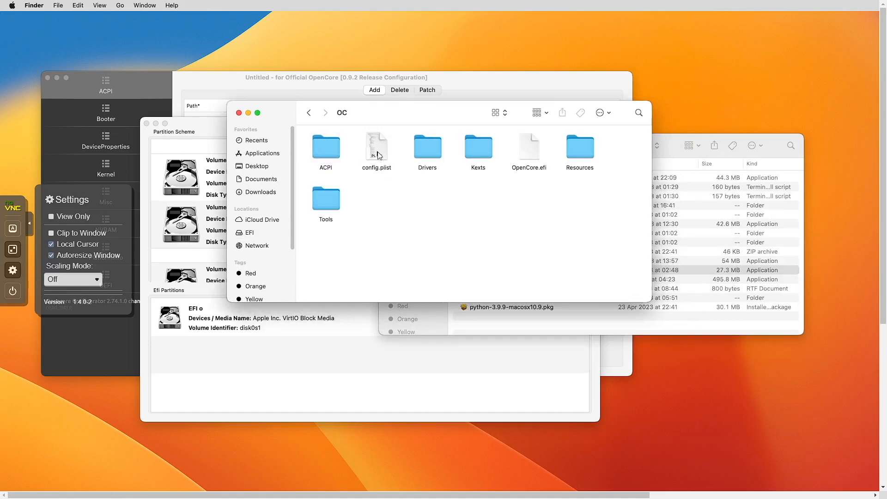
pyautogui.doubleClick(377, 156)
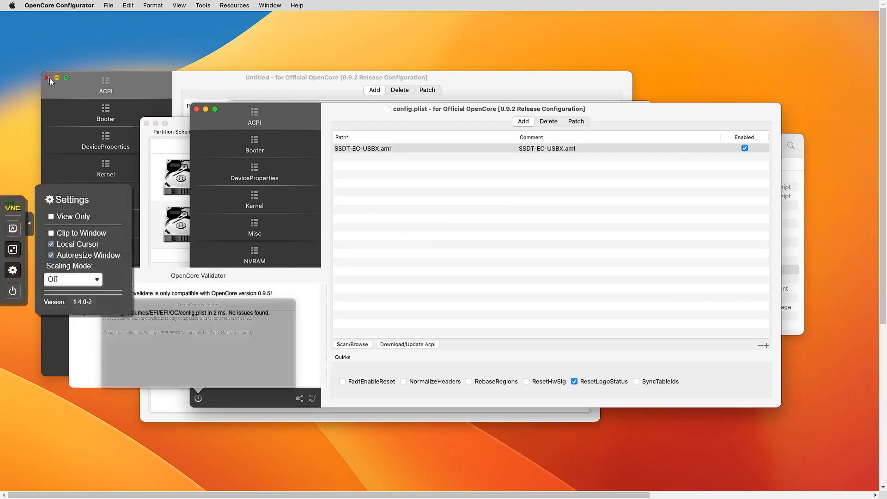
# - Close the untitled config, Mount EFI window and validator results, then show PlatformInfo
pyautogui.click(48, 78)
pyautogui.click(147, 123)
pyautogui.click(281, 147)
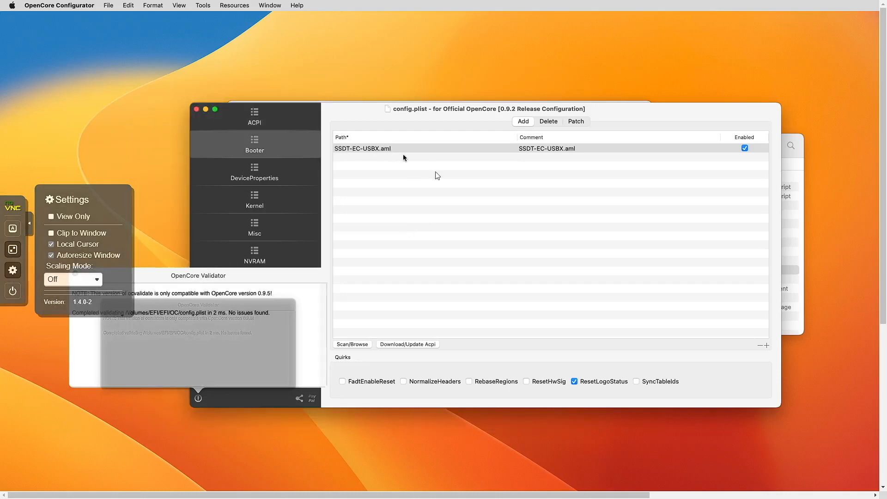
pyautogui.click(281, 174)
pyautogui.click(268, 120)
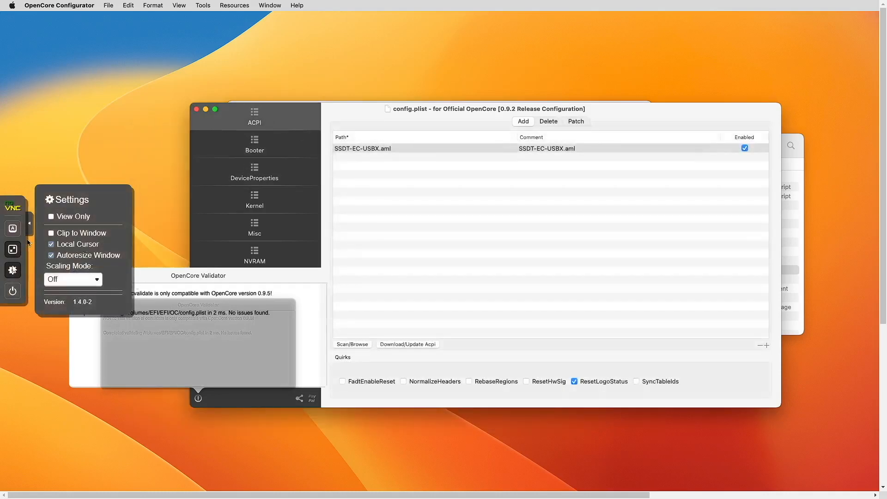
pyautogui.click(12, 270)
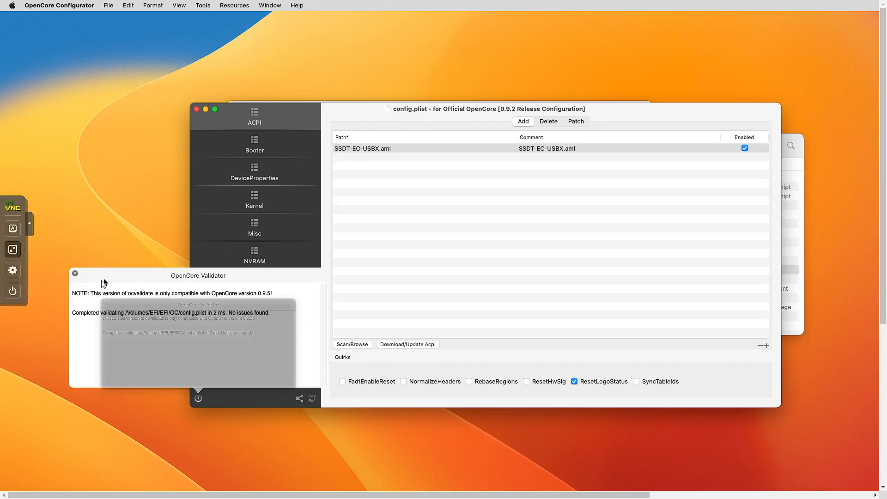
pyautogui.click(75, 273)
pyautogui.click(263, 288)
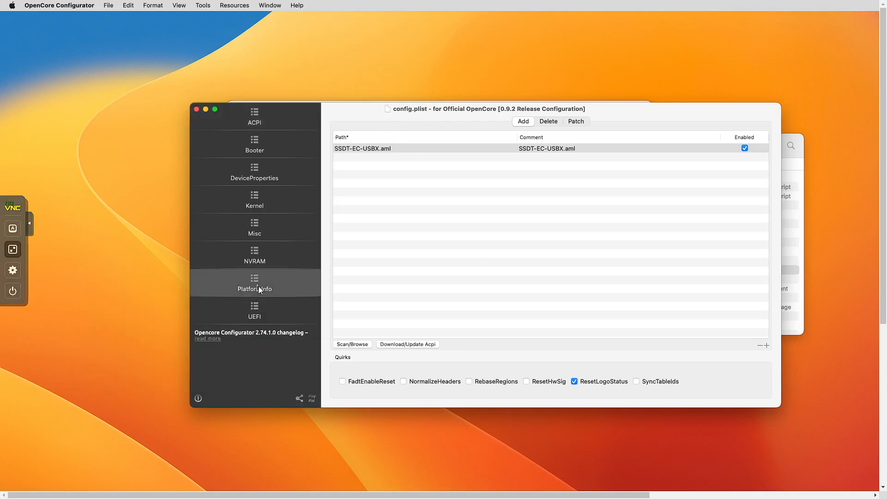
# - Select Macmini8,1 as the SMBIOS model and generate a new UUID and serial numbers
pyautogui.click(594, 365)
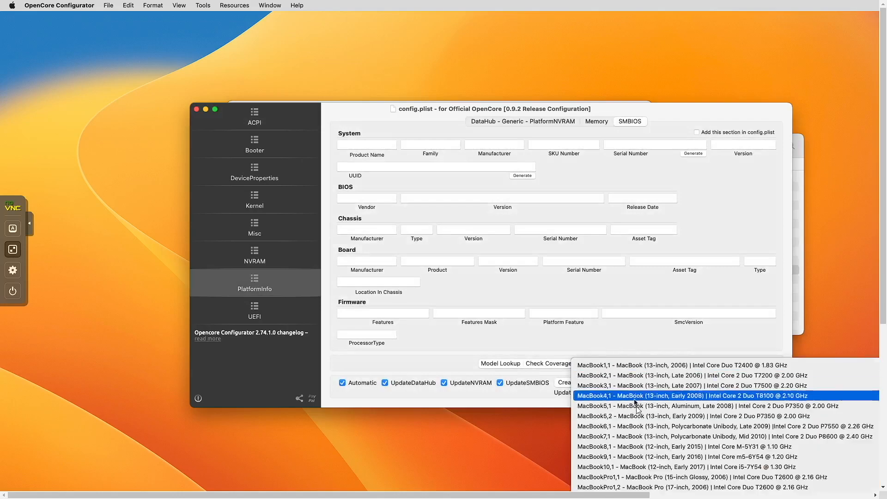
pyautogui.scroll(-15, 640, 407)
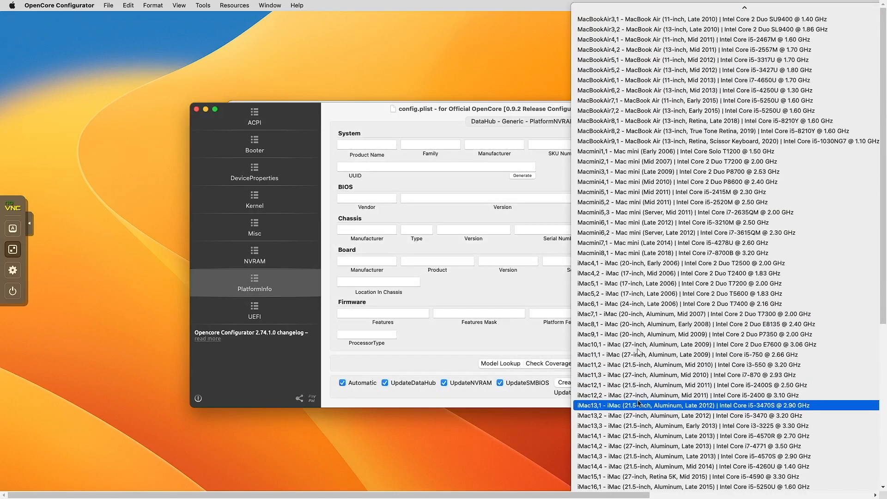
pyautogui.click(661, 254)
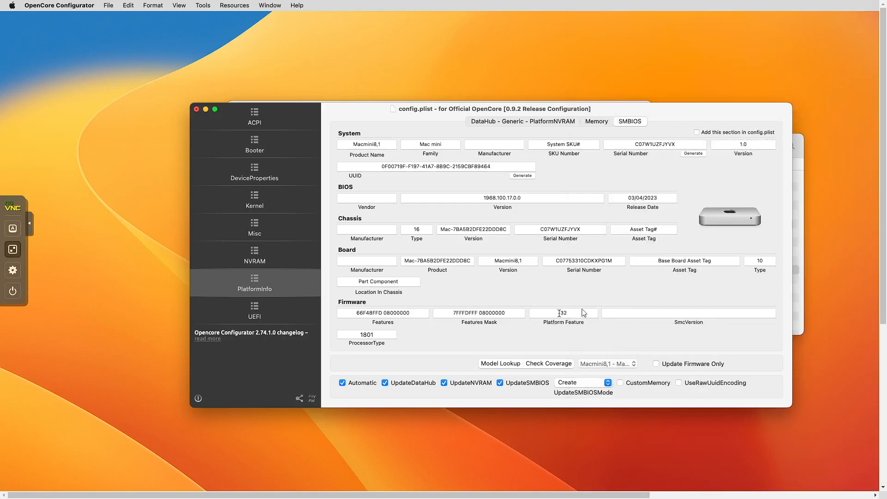
pyautogui.click(589, 367)
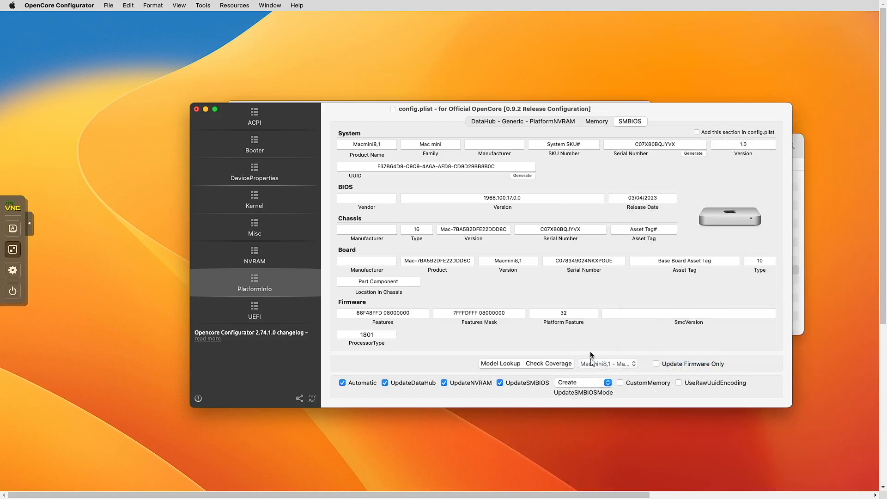
pyautogui.click(522, 175)
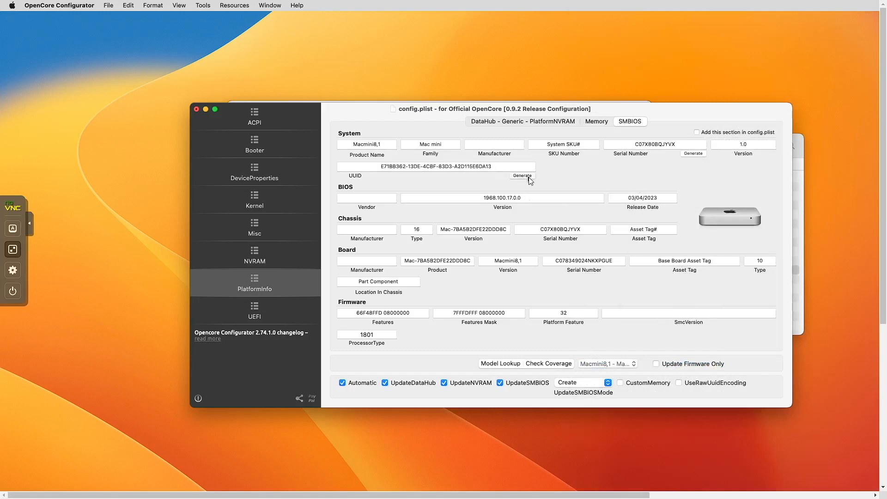
pyautogui.click(693, 153)
pyautogui.click(694, 154)
pyautogui.click(693, 153)
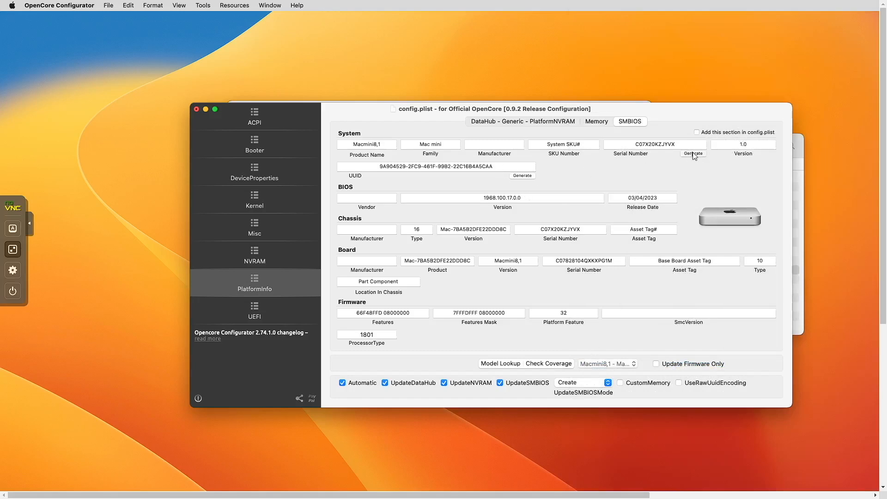
pyautogui.click(693, 153)
pyautogui.click(693, 154)
pyautogui.click(693, 153)
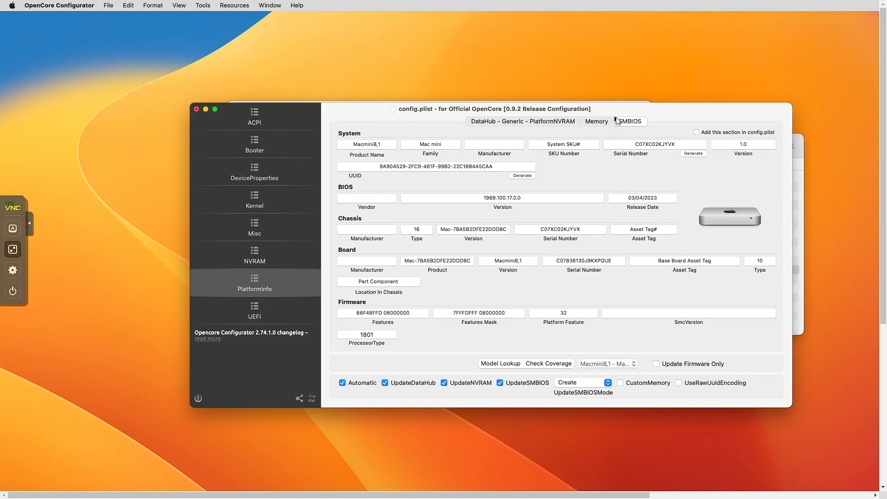
# - In Memory settings, change TypeDetail from Unknown to Synchronous
pyautogui.click(599, 122)
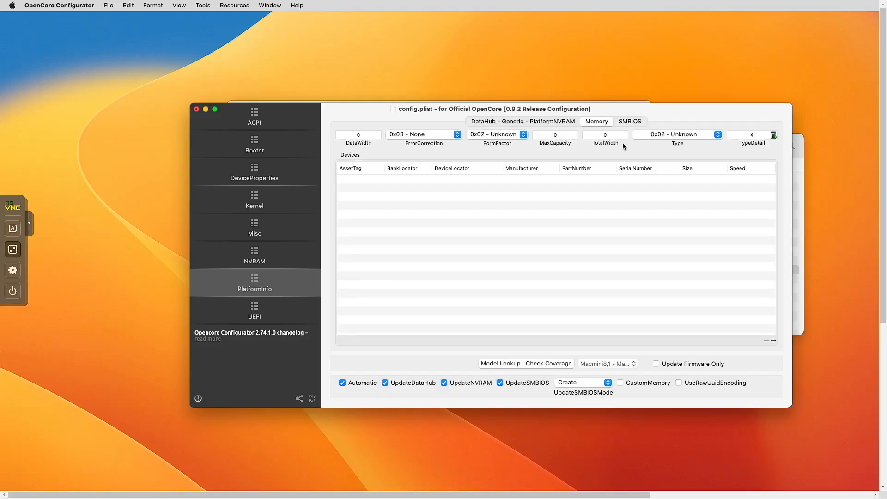
pyautogui.click(774, 136)
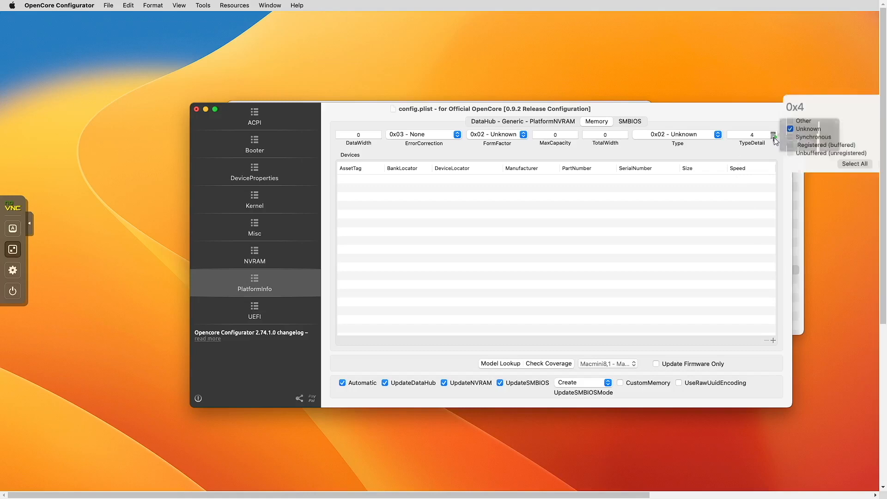
pyautogui.click(791, 129)
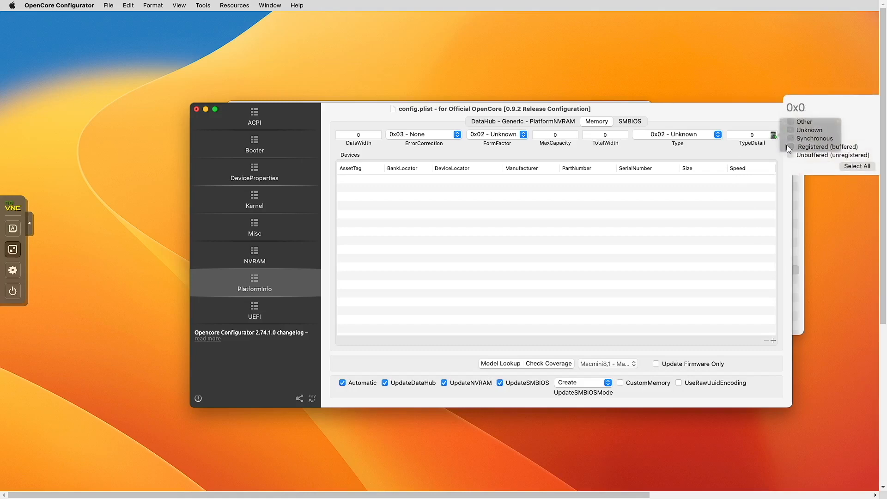
pyautogui.click(791, 138)
pyautogui.hscroll(5, 713, 252)
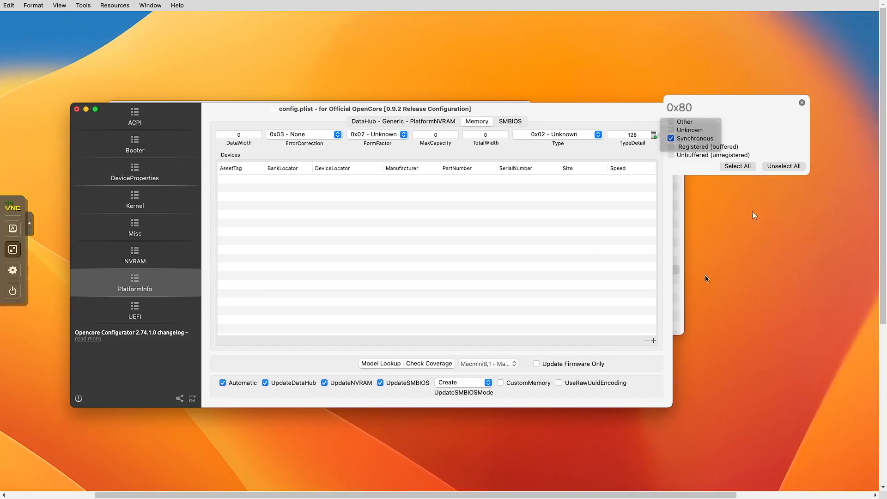
pyautogui.click(802, 102)
# - Set memory Type 0x1E - LPDDR4, widths 64, ErrorCorrection 0x03 - None, FormFactor 0x0D - SODIMM
pyautogui.click(575, 134)
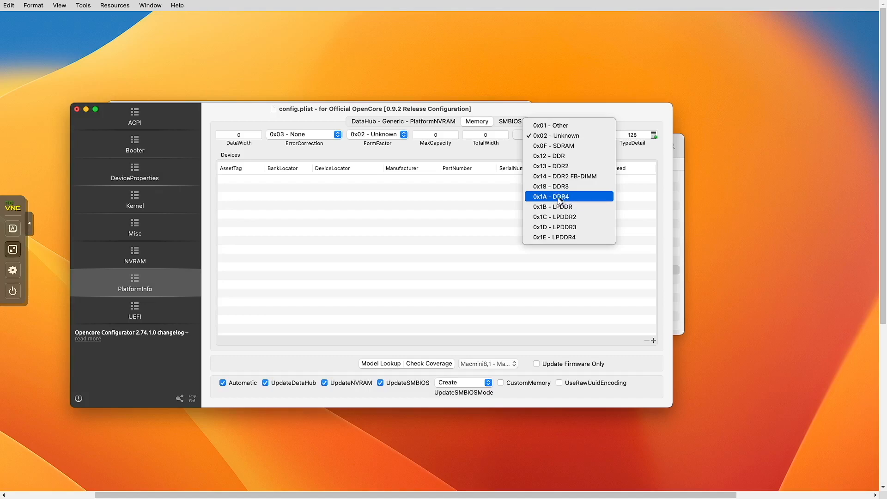
pyautogui.click(575, 238)
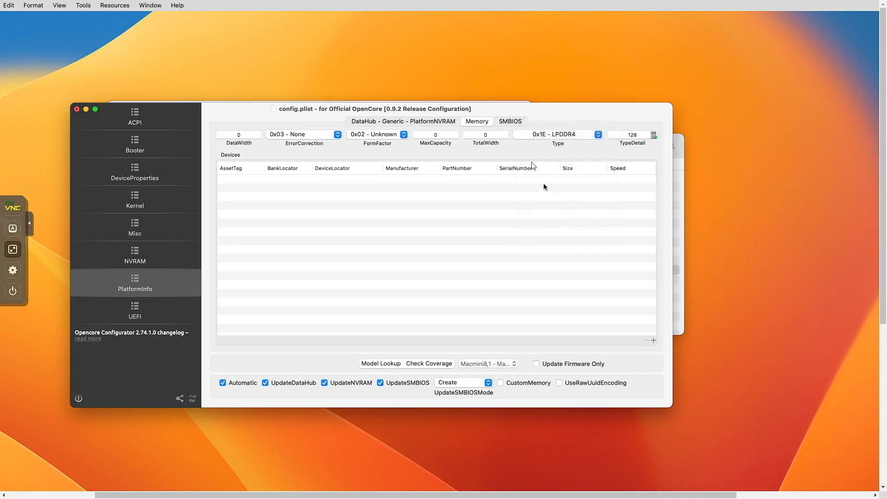
pyautogui.click(494, 135)
pyautogui.write('64')
pyautogui.click(239, 135)
pyautogui.write('64')
pyautogui.click(307, 136)
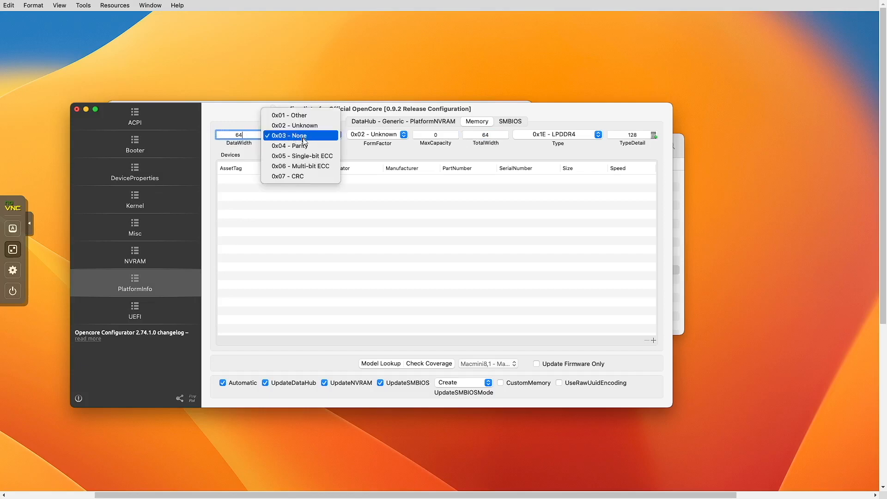
pyautogui.click(304, 139)
pyautogui.click(382, 136)
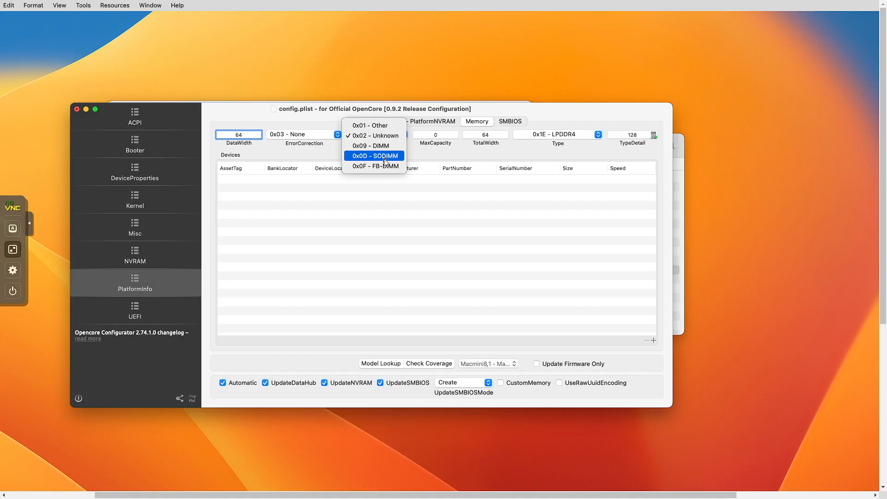
pyautogui.click(377, 155)
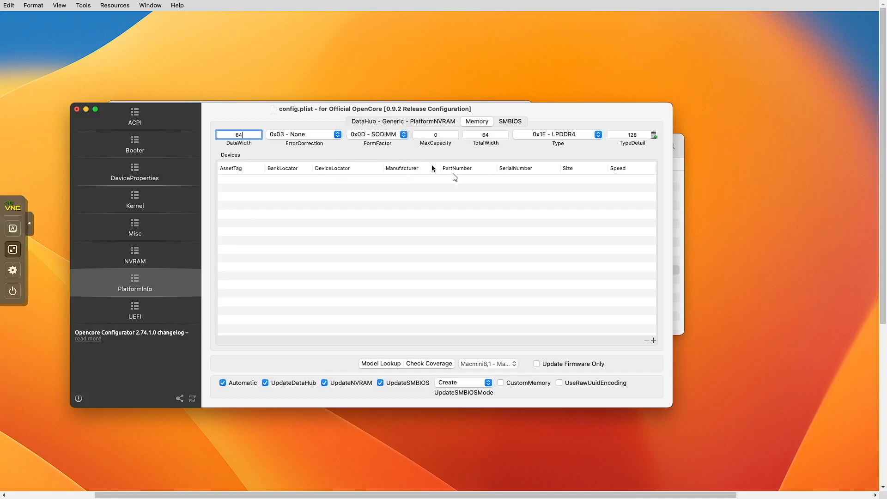
# - Add two memory devices and set each one's Speed to 3200
pyautogui.click(653, 340)
pyautogui.click(653, 340)
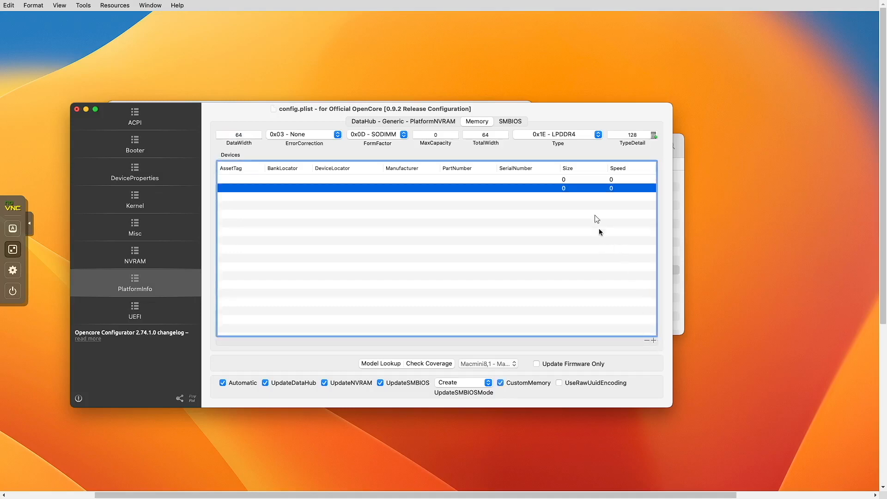
pyautogui.click(630, 179)
pyautogui.click(612, 180)
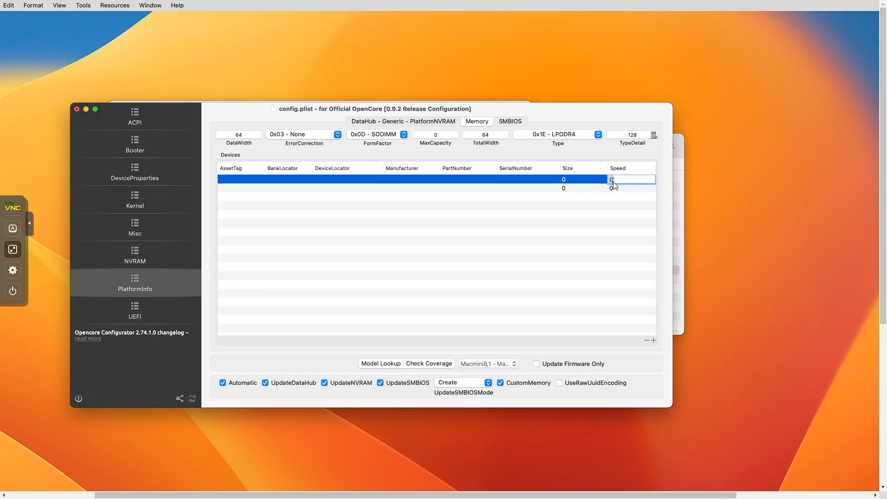
pyautogui.write('3200')
pyautogui.click(615, 190)
pyautogui.click(616, 189)
pyautogui.write('3200')
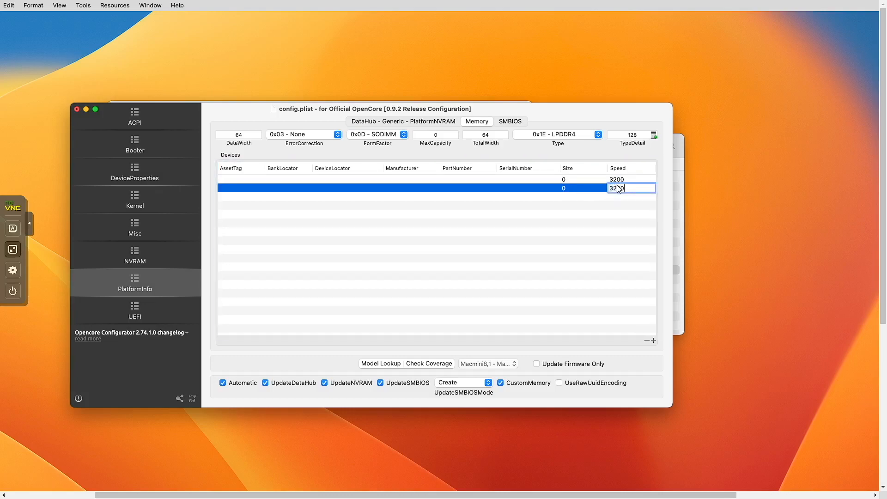
pyautogui.press('Return')
# - Exit and reopen the VM console full screen, adjusting its scaling mode
pyautogui.press('Escape')
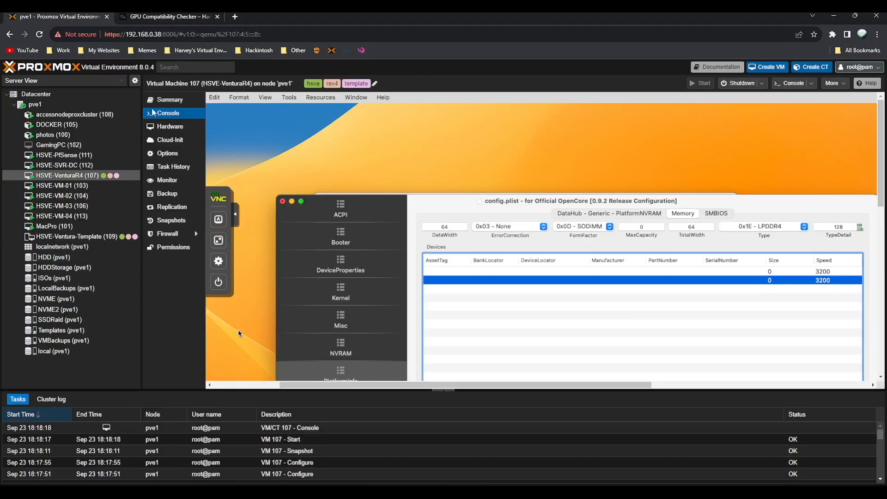
pyautogui.click(166, 99)
pyautogui.click(166, 113)
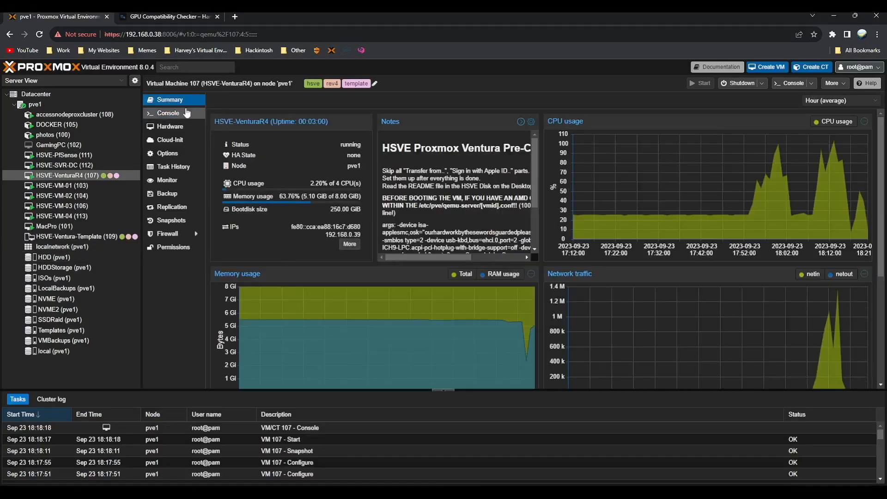
pyautogui.click(220, 249)
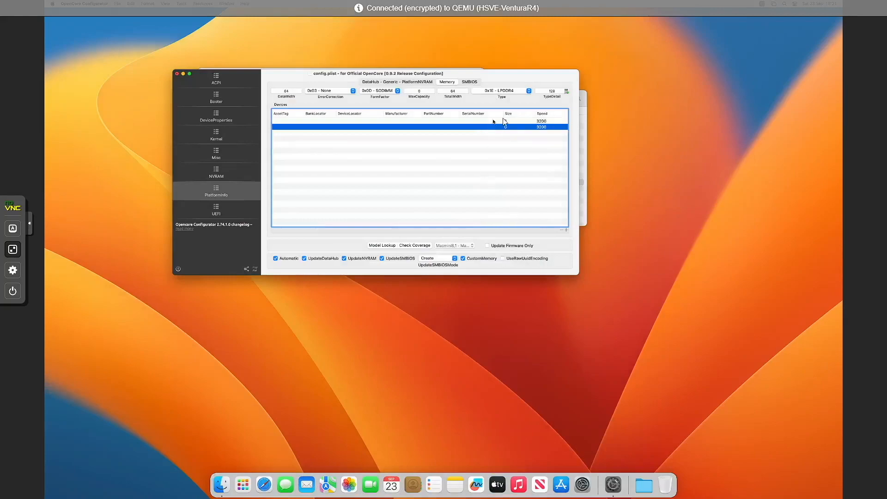
pyautogui.click(13, 270)
pyautogui.click(80, 292)
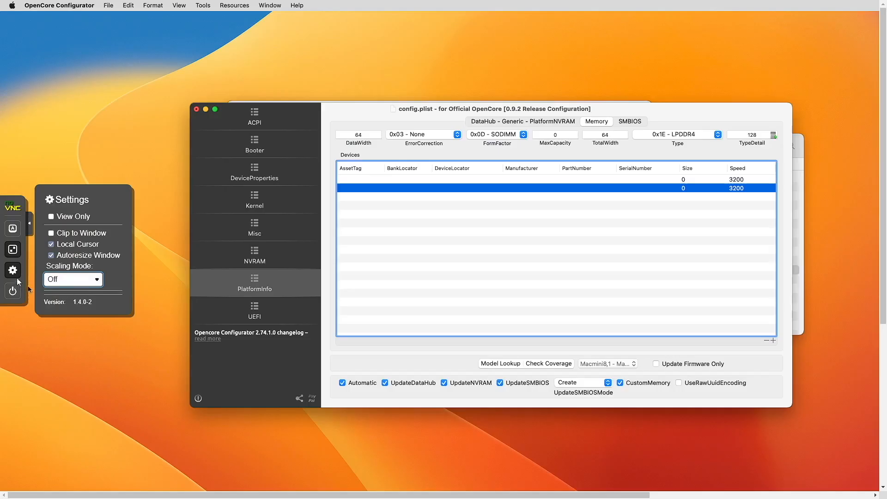
pyautogui.click(13, 270)
# - Set both memory devices' Size to 4096 and save config.plist
pyautogui.click(686, 180)
pyautogui.click(685, 183)
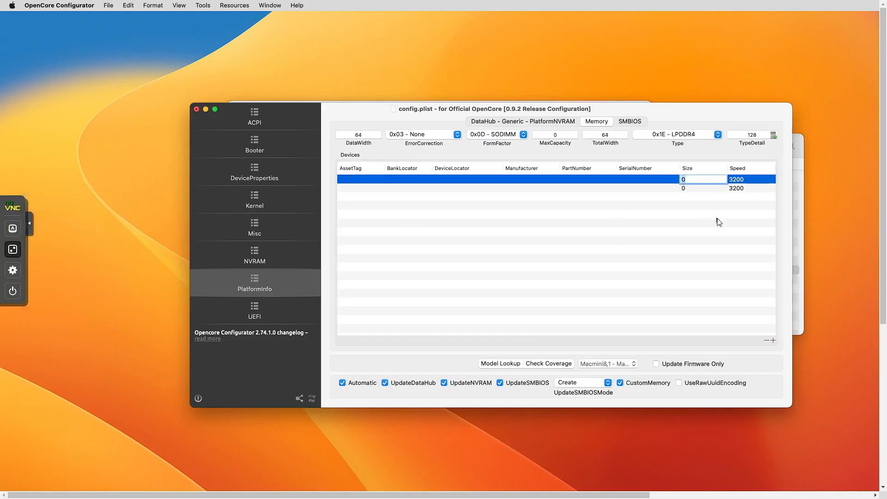
pyautogui.write('4096')
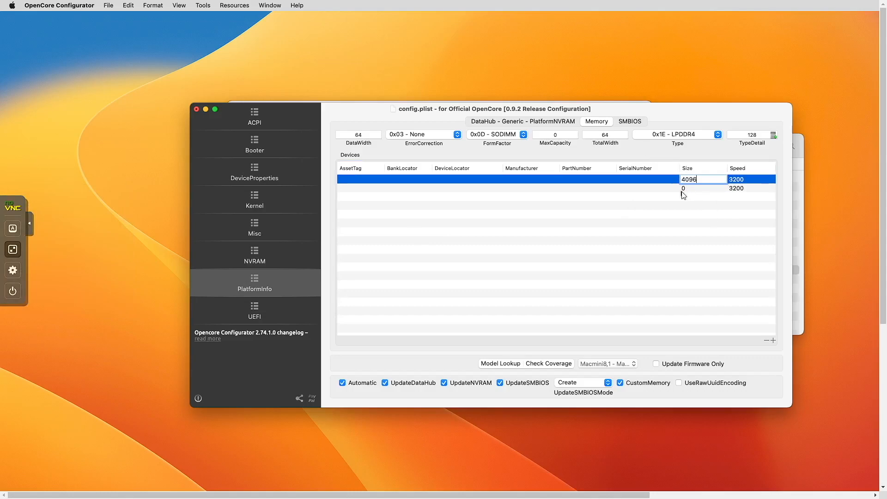
pyautogui.click(684, 188)
pyautogui.click(684, 188)
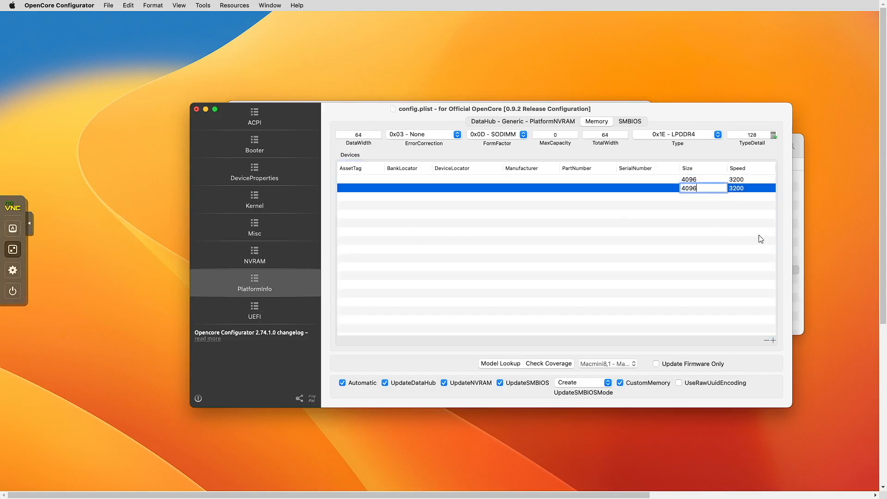
pyautogui.click(643, 237)
pyautogui.click(590, 190)
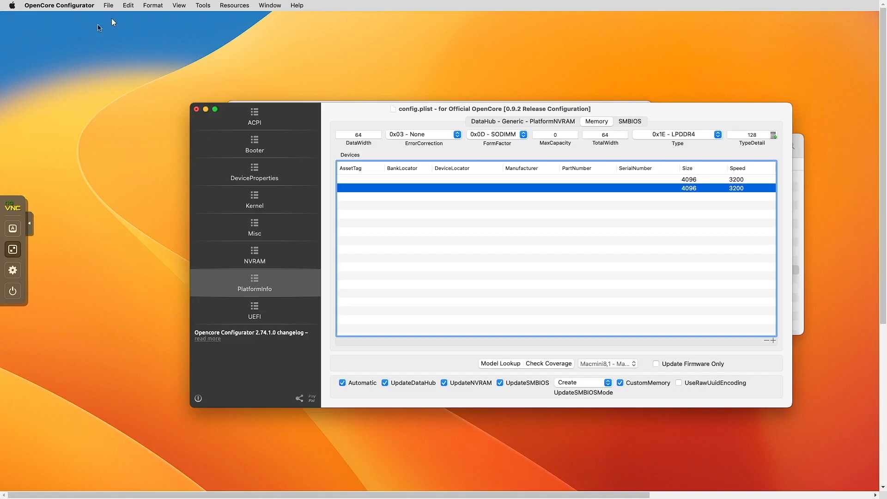
pyautogui.click(112, 6)
pyautogui.click(115, 65)
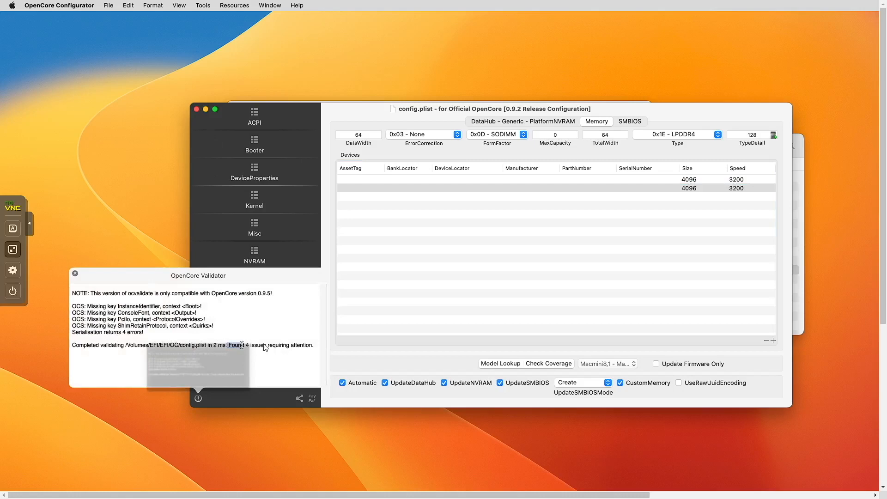
# - Close the validation report and config.plist, then check About This Mac still shows iMac Pro
pyautogui.moveTo(243, 346); pyautogui.dragTo(316, 345)
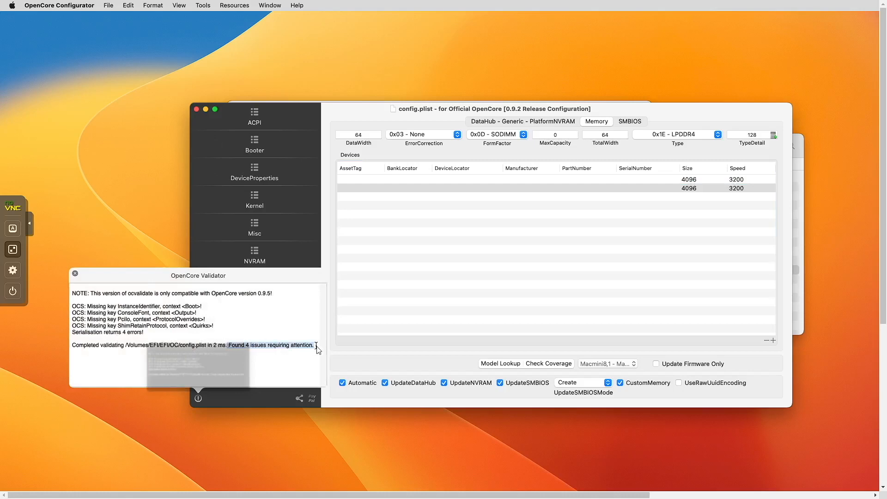
pyautogui.click(290, 326)
pyautogui.click(75, 274)
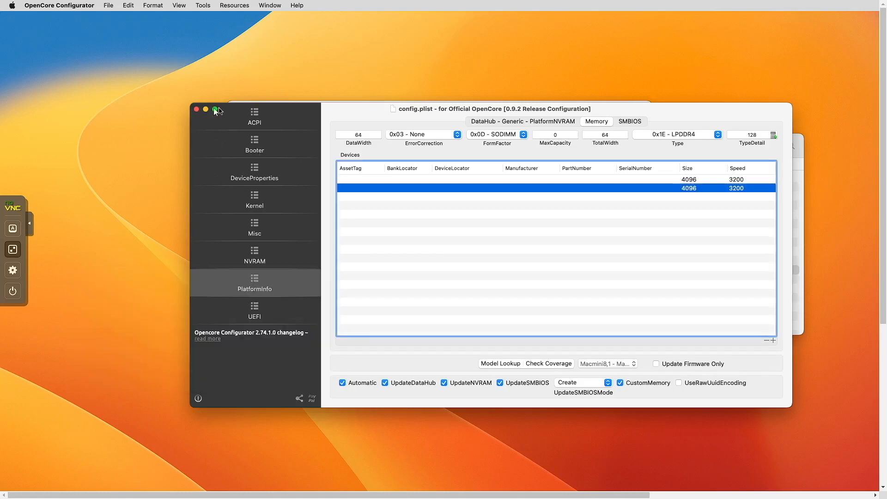
pyautogui.click(196, 110)
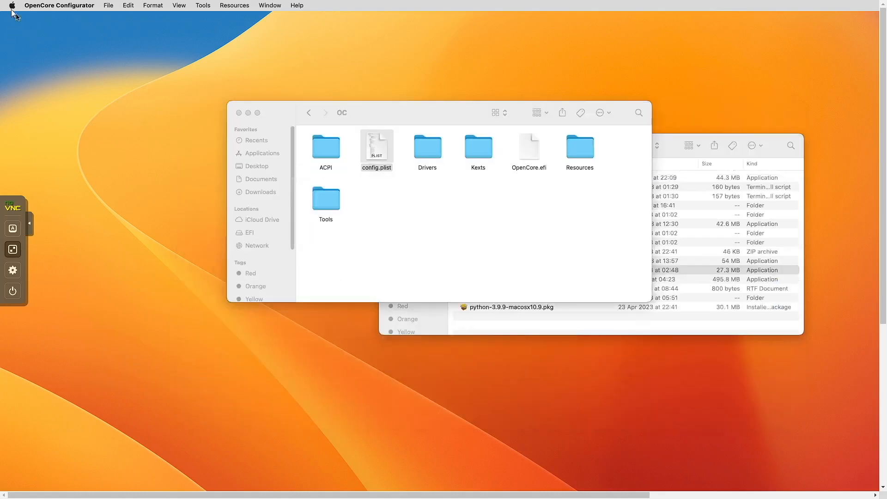
pyautogui.click(12, 6)
pyautogui.click(27, 16)
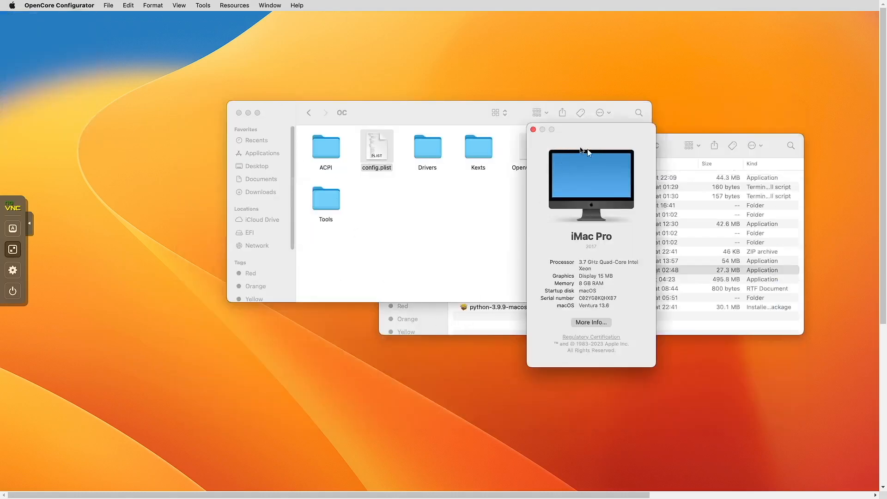
pyautogui.moveTo(594, 134); pyautogui.dragTo(425, 90)
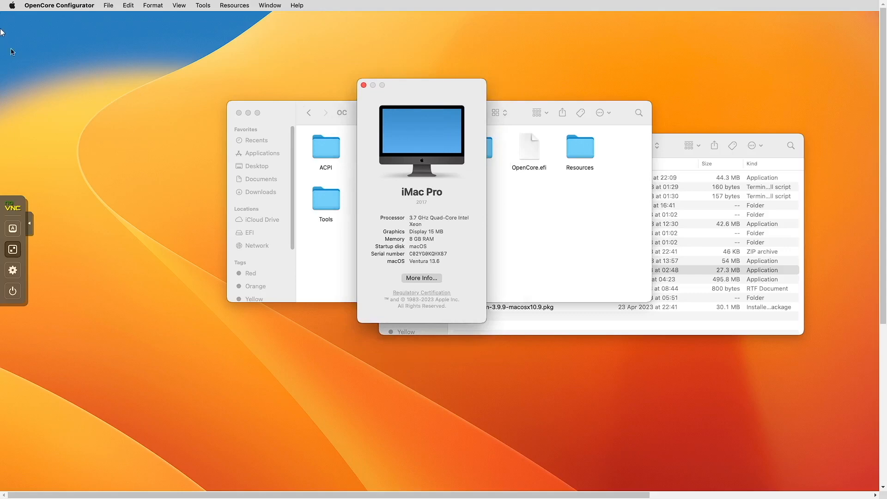
# - Restart the macOS VM and switch the console to Local Scaling
pyautogui.click(12, 6)
pyautogui.click(32, 98)
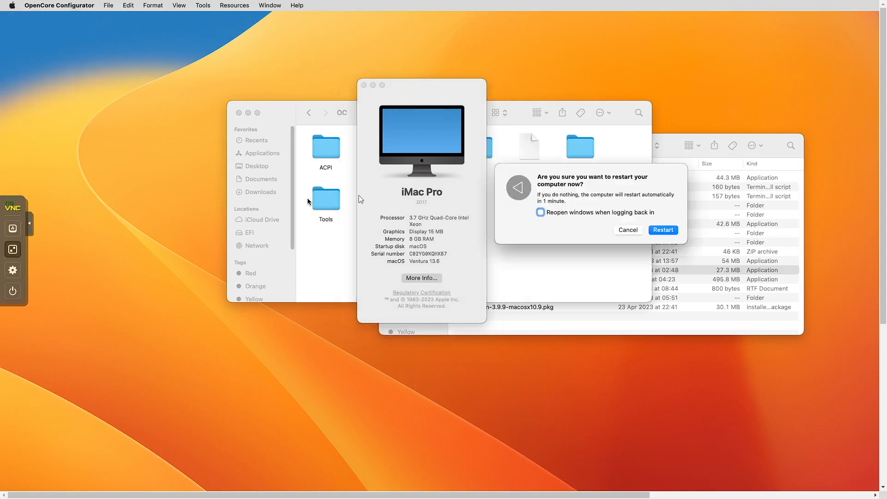
pyautogui.click(664, 230)
pyautogui.click(13, 269)
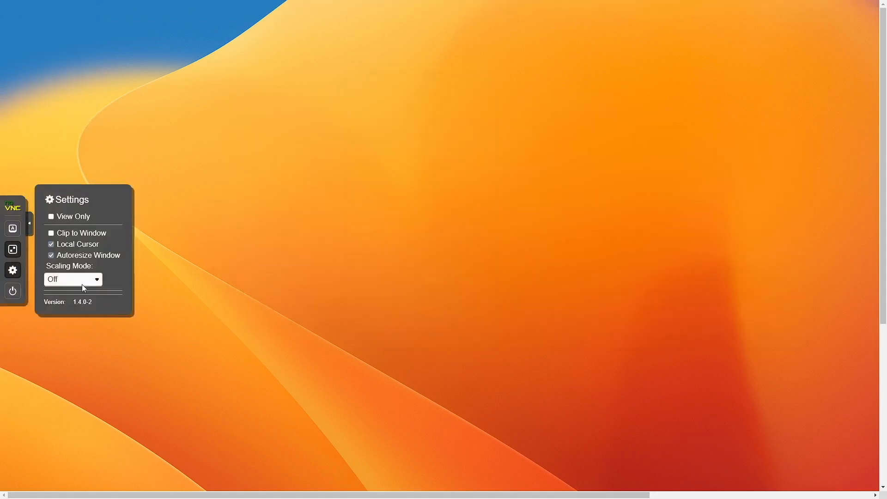
pyautogui.click(73, 280)
pyautogui.click(70, 298)
# - Open About This Mac after the reboot and turn console scaling off
pyautogui.click(335, 255)
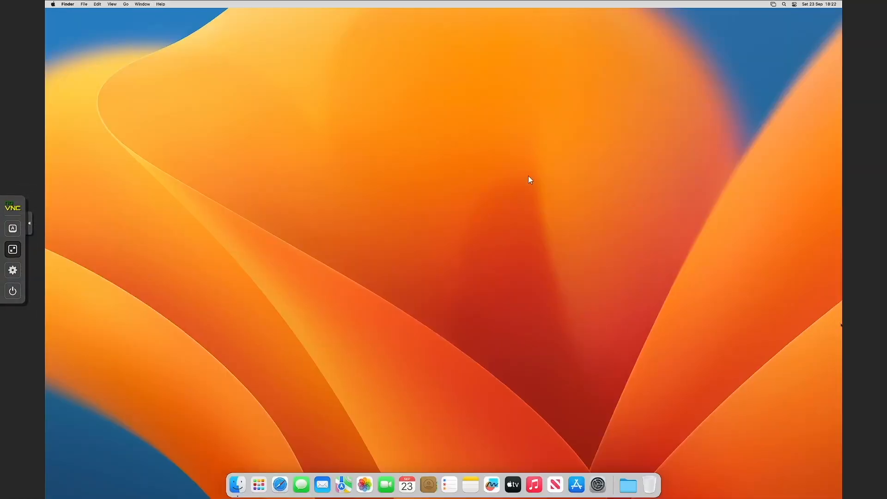
pyautogui.click(55, 5)
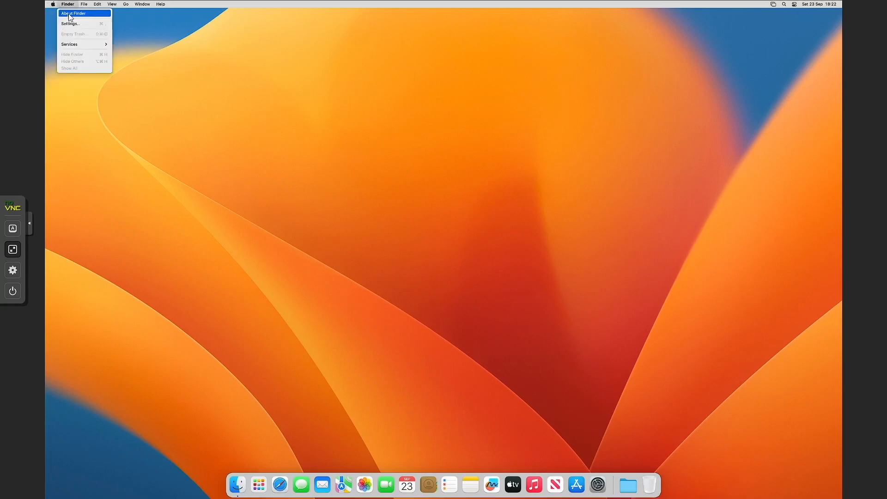
pyautogui.click(46, 107)
pyautogui.click(12, 269)
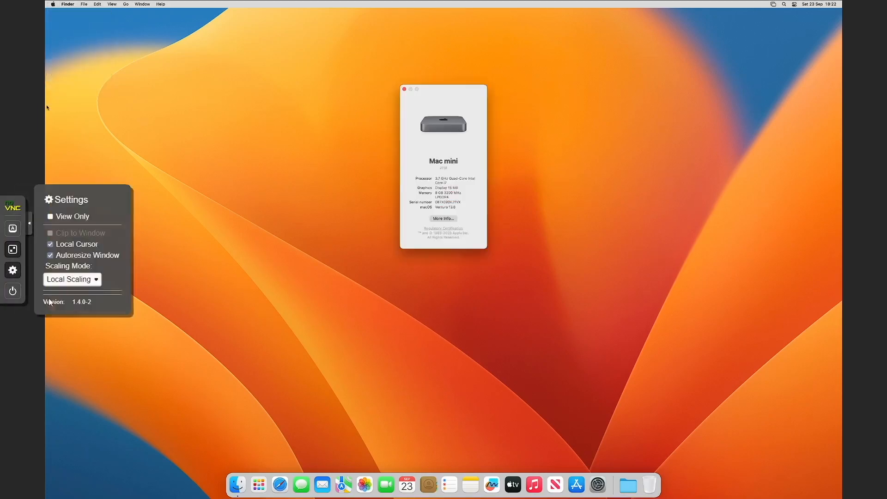
pyautogui.click(76, 280)
pyautogui.click(74, 294)
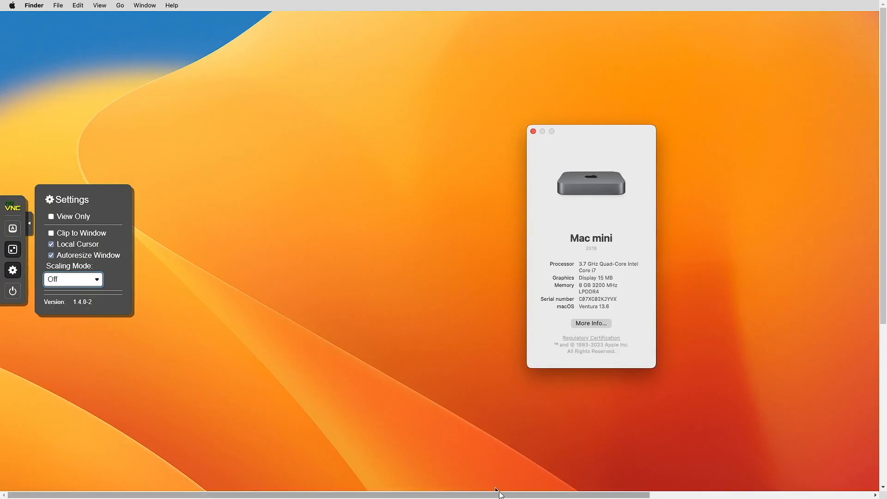
# - Display the Mac mini 8 GB 3200 MHz LPDDR4 details, then exit the full-screen console
pyautogui.moveTo(500, 494); pyautogui.dragTo(616, 493)
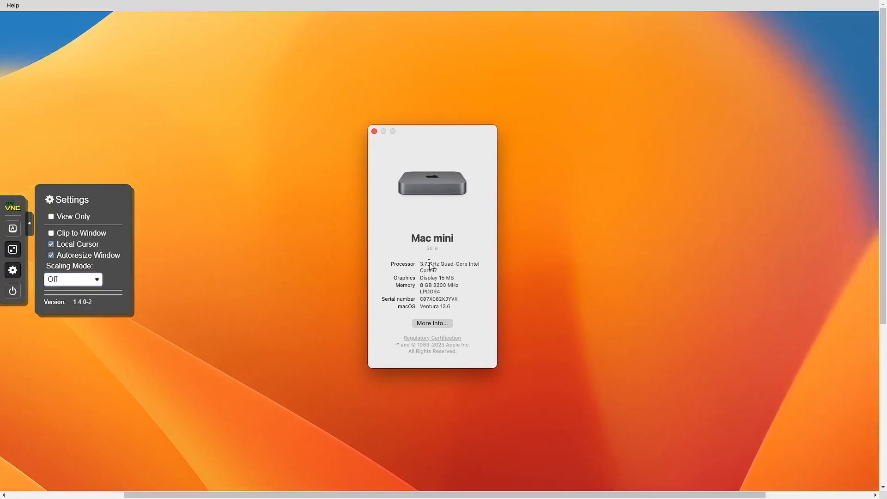
pyautogui.tripleClick(459, 273)
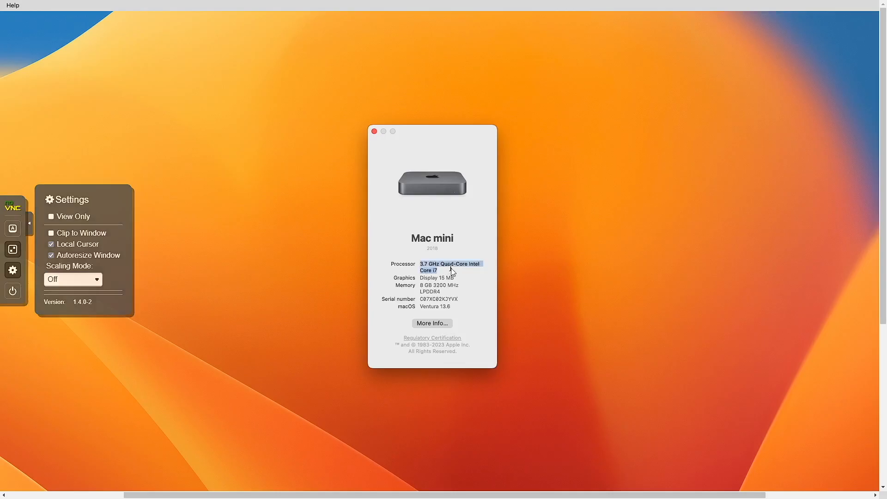
pyautogui.click(452, 271)
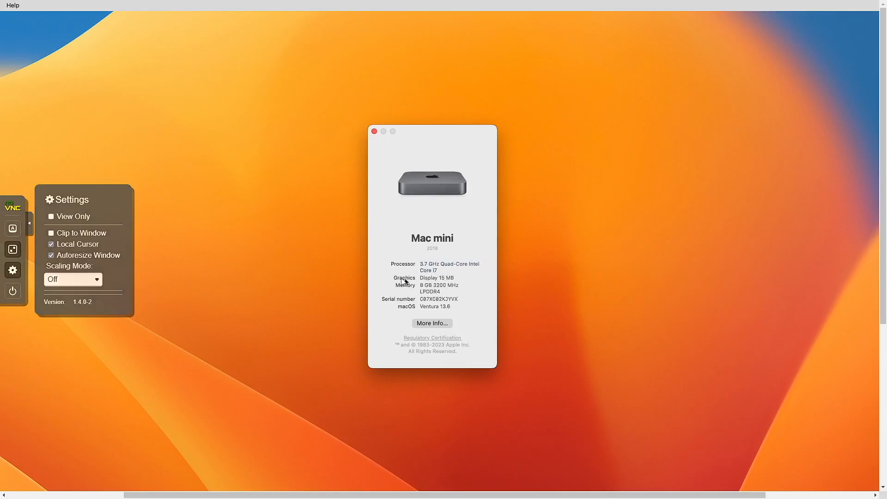
pyautogui.moveTo(396, 280); pyautogui.dragTo(417, 280)
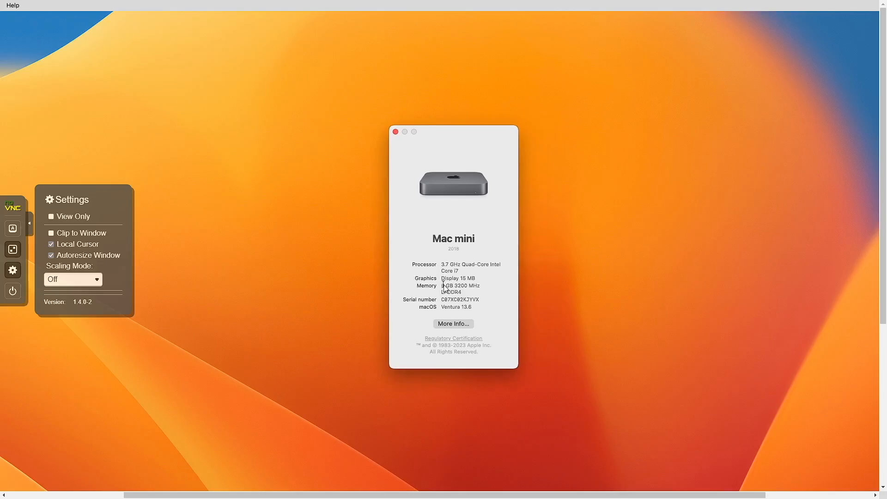
pyautogui.moveTo(439, 288); pyautogui.dragTo(478, 304)
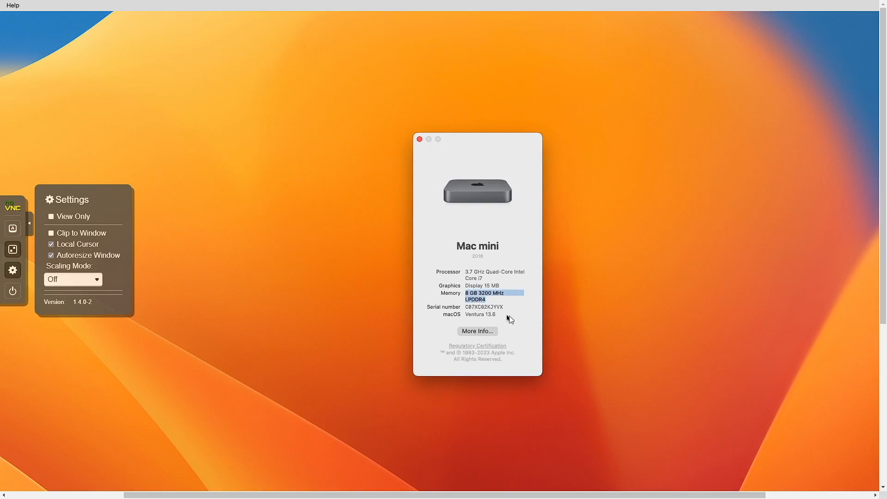
pyautogui.click(13, 250)
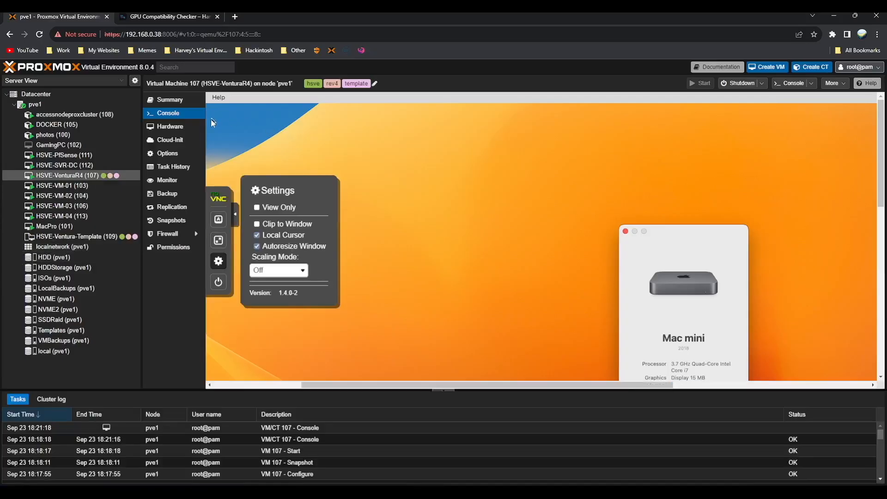
# - On the HSVE Hackintosh page's Useful New Way Links, look over the GPU Compatibility Checklist
pyautogui.click(207, 16)
pyautogui.hotkey('alt', 'Left')
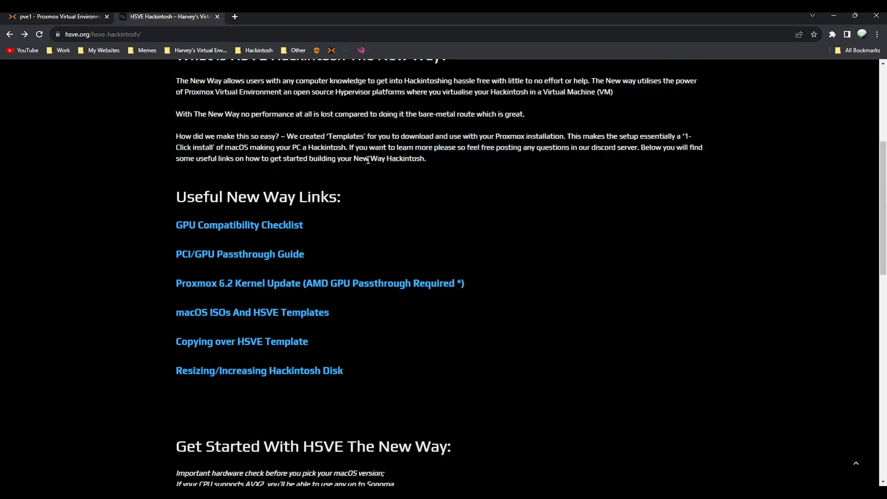
pyautogui.scroll(1, 372, 159)
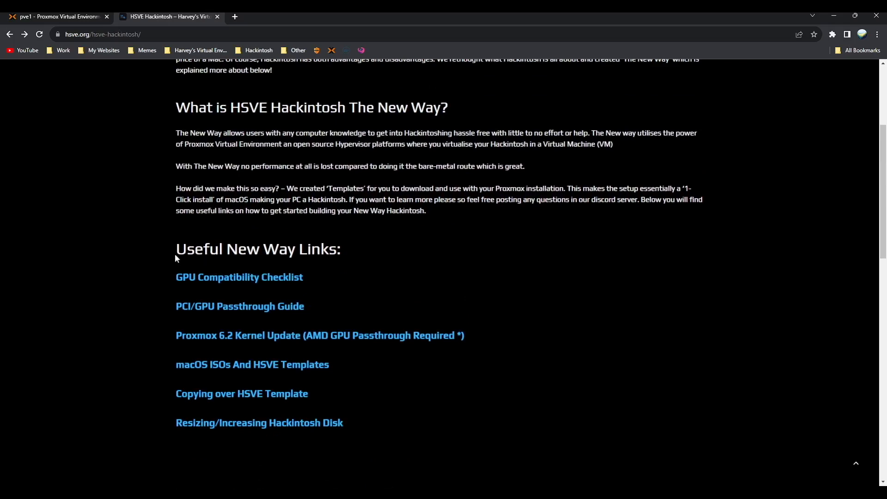
pyautogui.moveTo(176, 258); pyautogui.dragTo(392, 264)
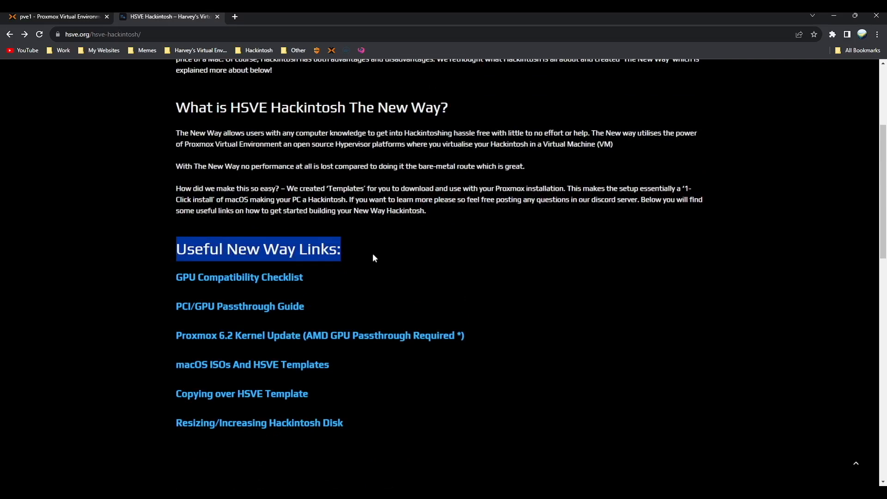
pyautogui.click(382, 236)
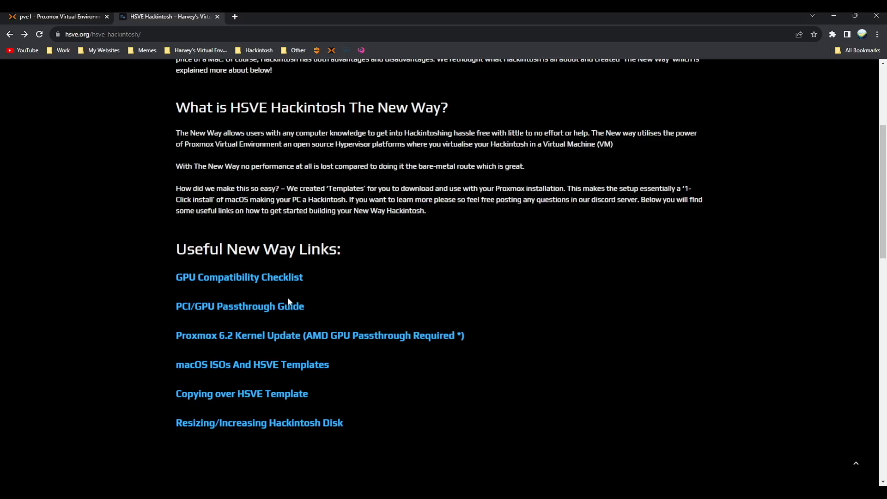
pyautogui.click(293, 279)
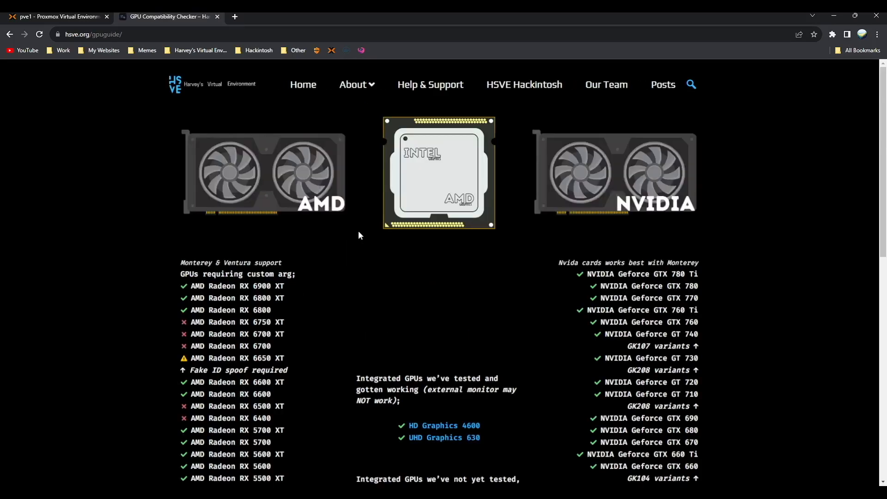
pyautogui.scroll(-5, 359, 234)
pyautogui.hotkey('alt', 'Left')
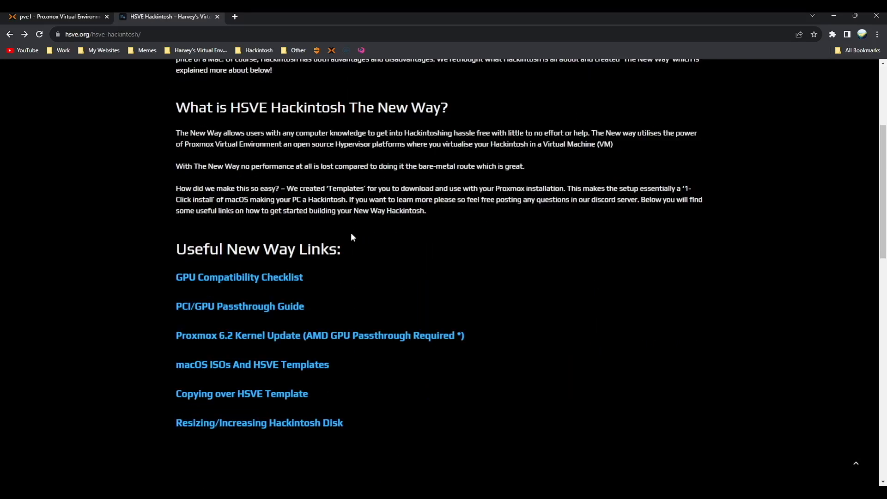
# - Scroll through the PCI/GPU Passthrough Guide, then return to the Hackintosh page
pyautogui.click(291, 309)
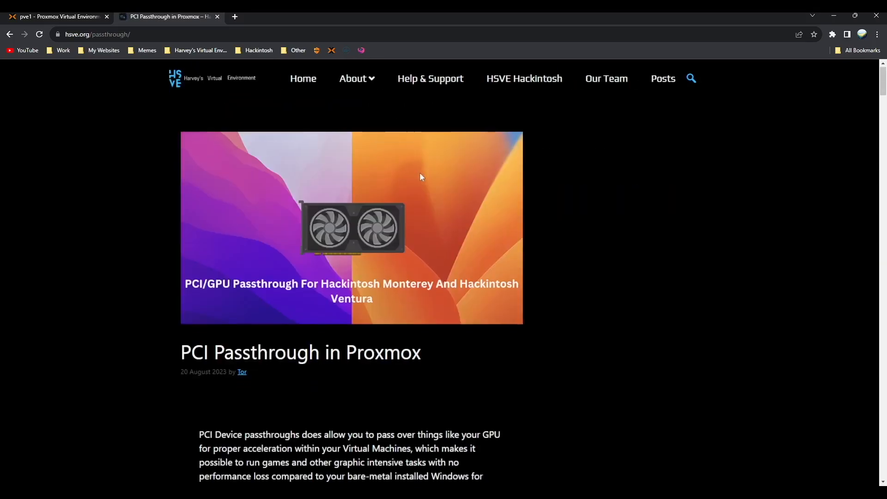
pyautogui.scroll(-5, 420, 173)
pyautogui.scroll(-4, 423, 171)
pyautogui.scroll(8, 437, 165)
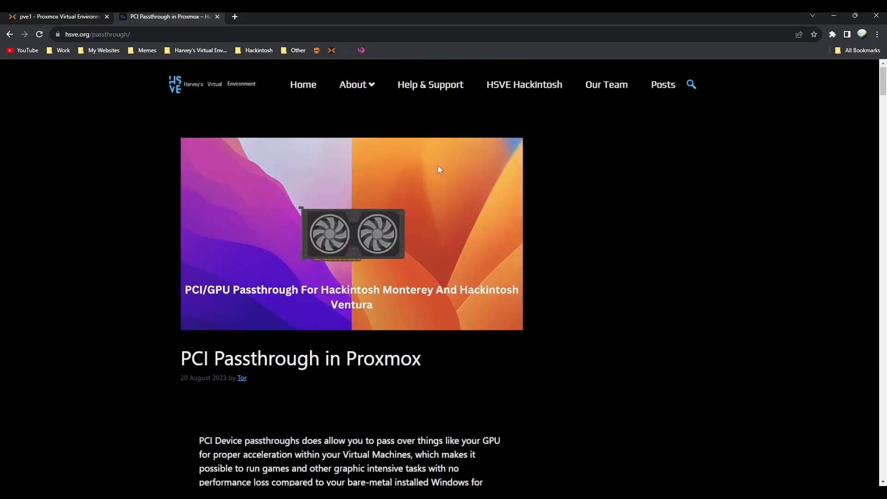
pyautogui.scroll(-4, 439, 163)
pyautogui.scroll(-20, 442, 159)
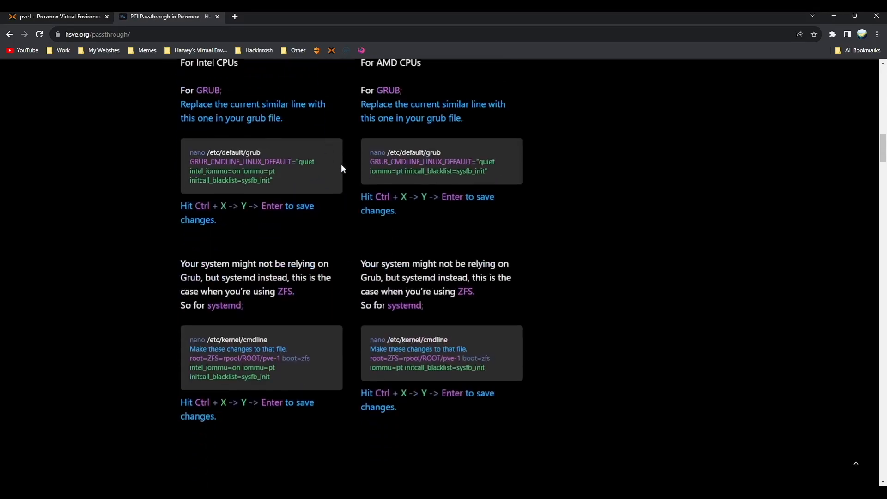
pyautogui.scroll(-9, 345, 165)
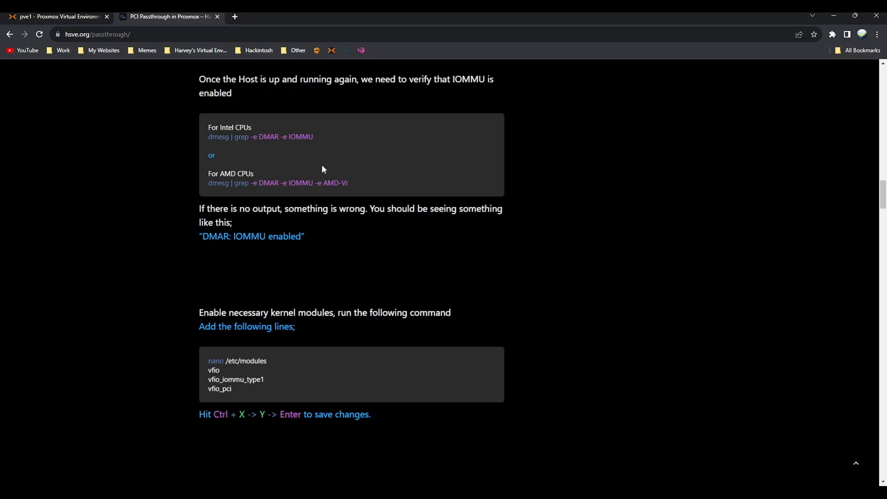
pyautogui.scroll(-15, 322, 167)
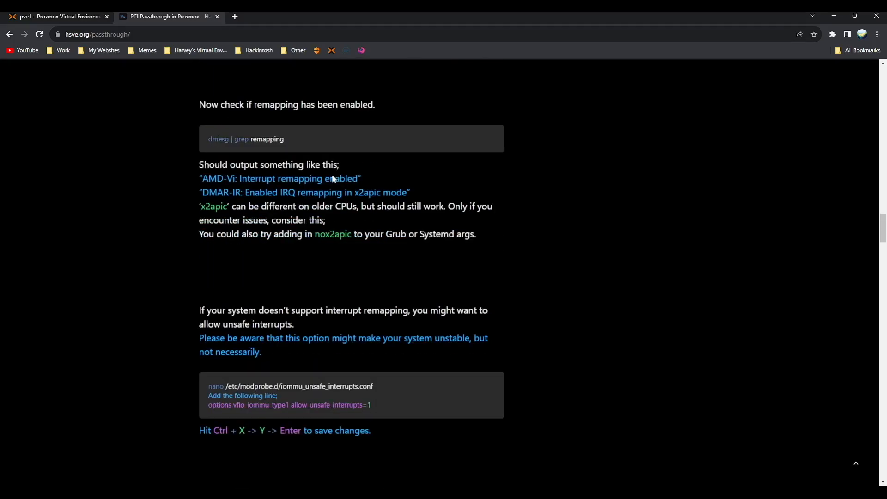
pyautogui.hotkey('alt', 'Left')
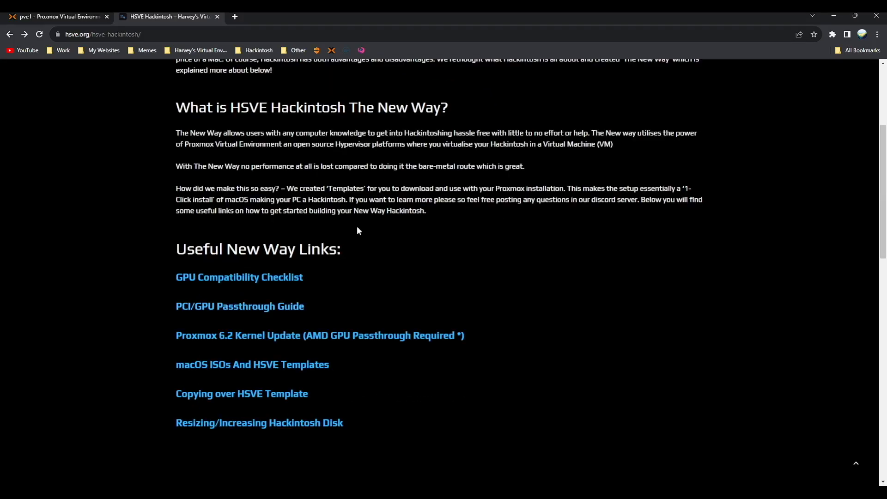
pyautogui.scroll(-8, 359, 228)
pyautogui.moveTo(157, 130); pyautogui.dragTo(447, 135)
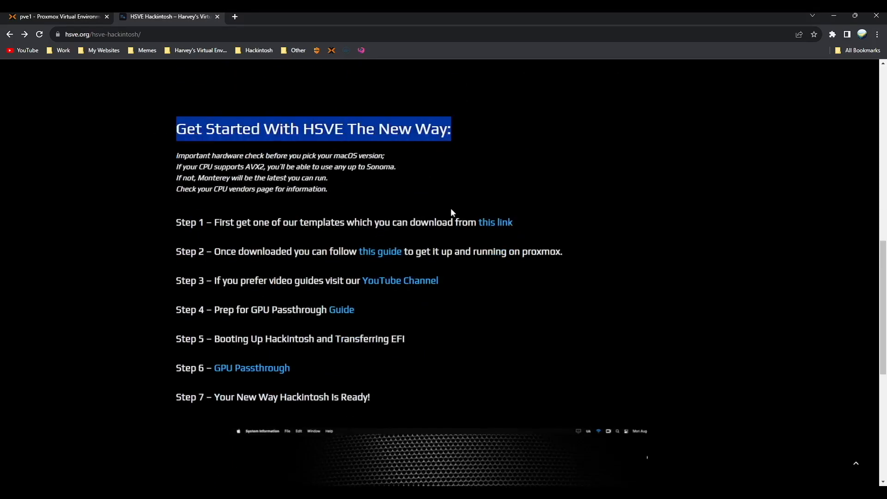
pyautogui.click(414, 221)
pyautogui.moveTo(162, 223); pyautogui.dragTo(525, 230)
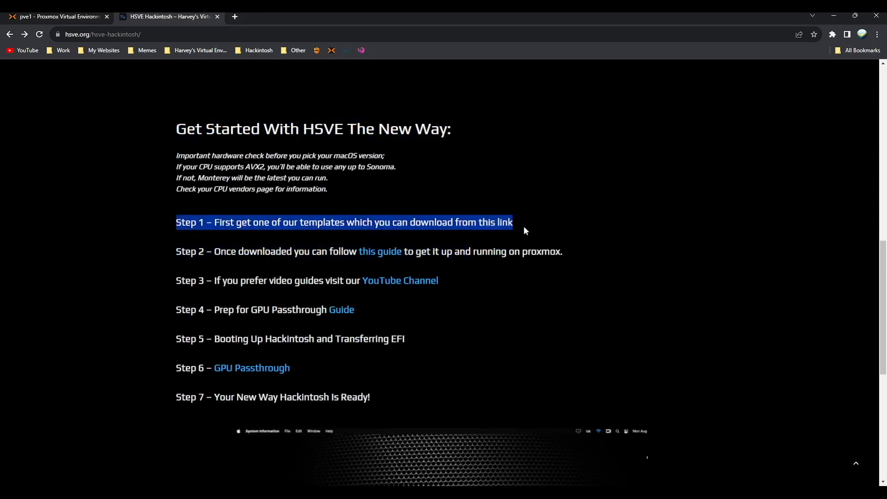
pyautogui.click(458, 247)
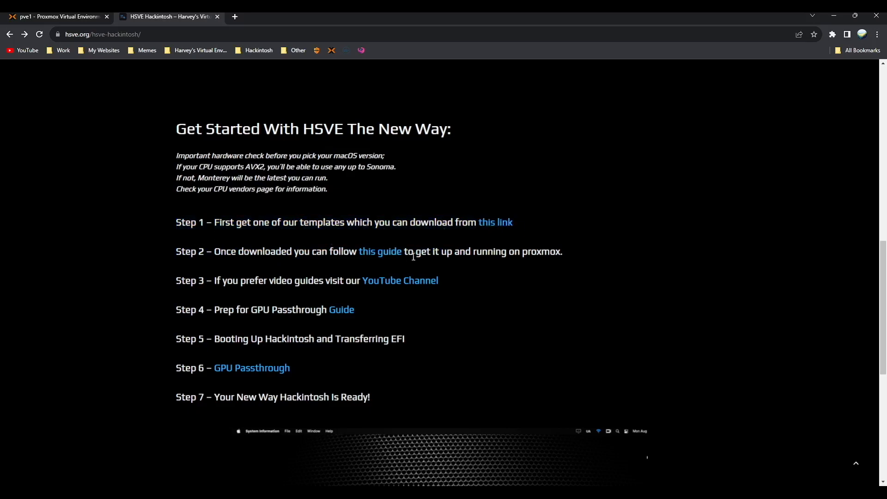
pyautogui.click(399, 255)
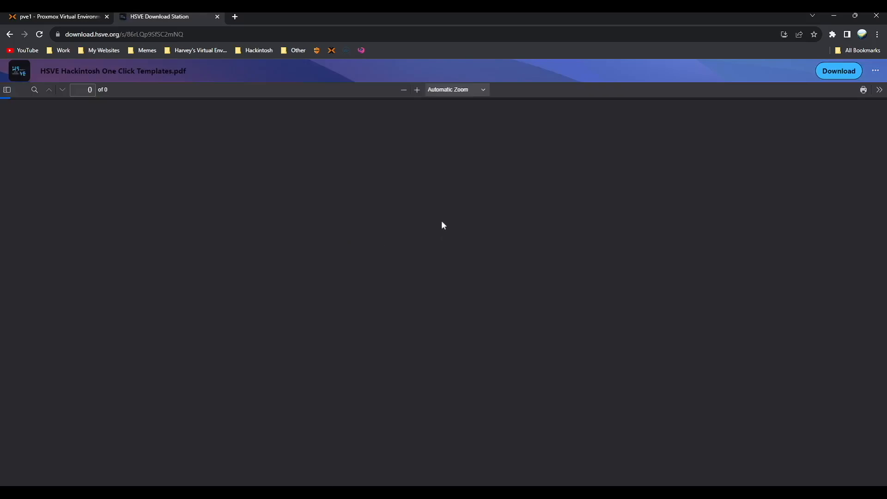
pyautogui.hotkey('alt', 'Left')
pyautogui.scroll(-2, 388, 273)
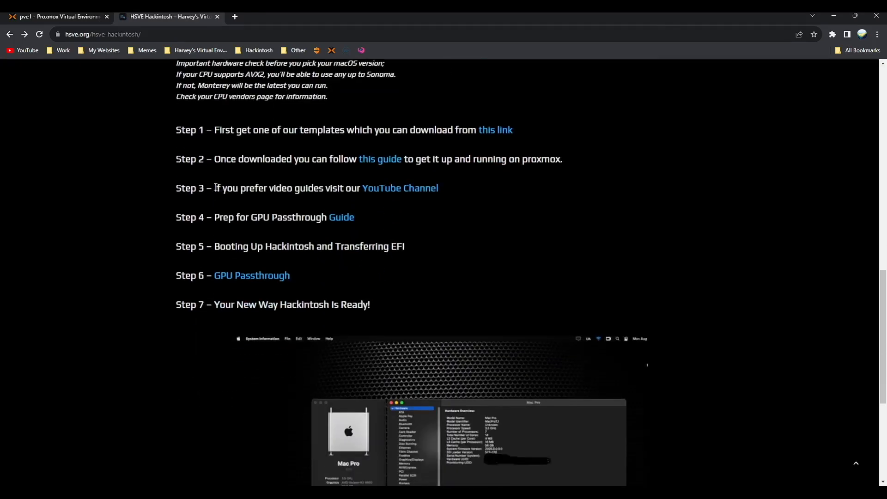
pyautogui.moveTo(216, 188); pyautogui.dragTo(456, 187)
pyautogui.click(440, 211)
pyautogui.moveTo(394, 218); pyautogui.dragTo(213, 209)
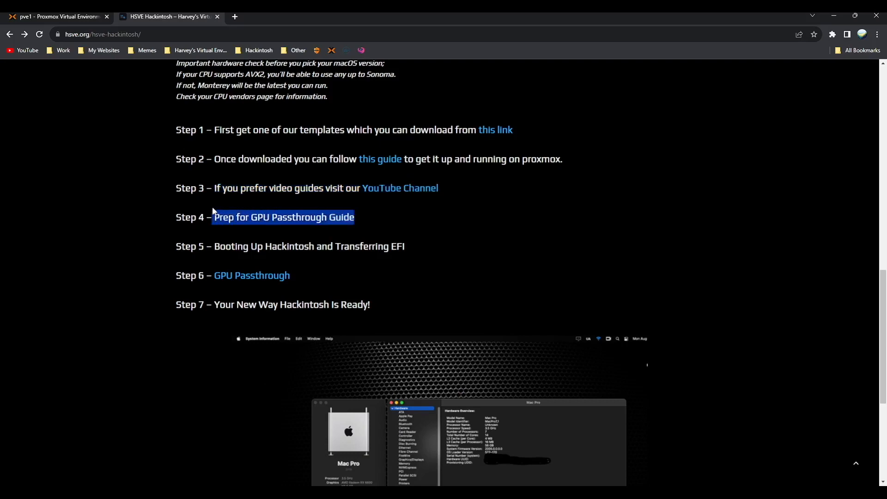
pyautogui.click(335, 219)
pyautogui.hotkey('alt', 'Left')
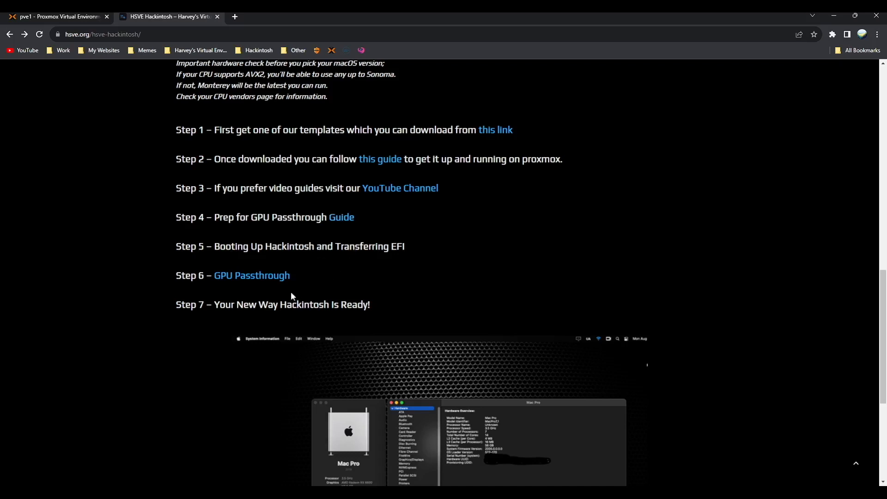
pyautogui.click(231, 278)
pyautogui.scroll(-3, 395, 229)
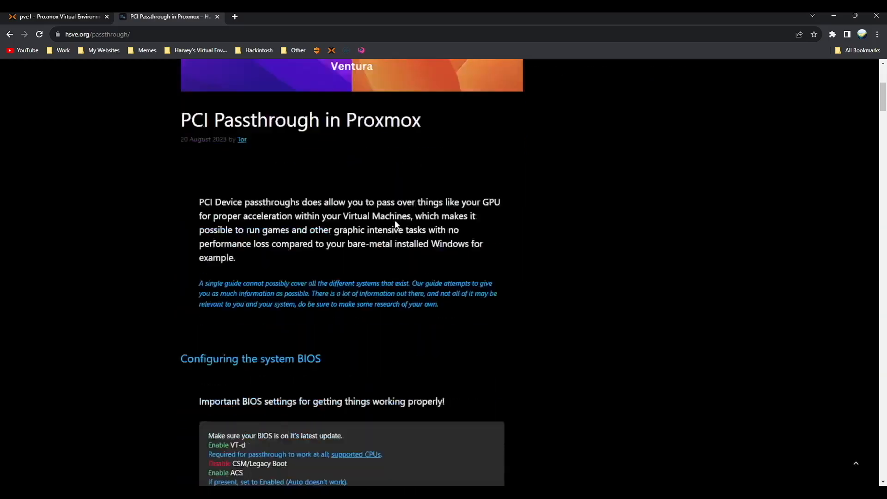
pyautogui.scroll(-20, 395, 225)
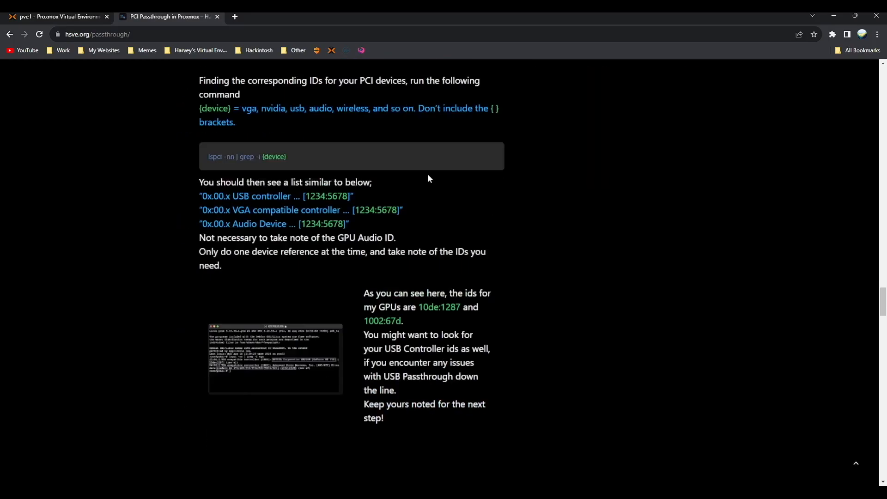
pyautogui.scroll(-20, 429, 178)
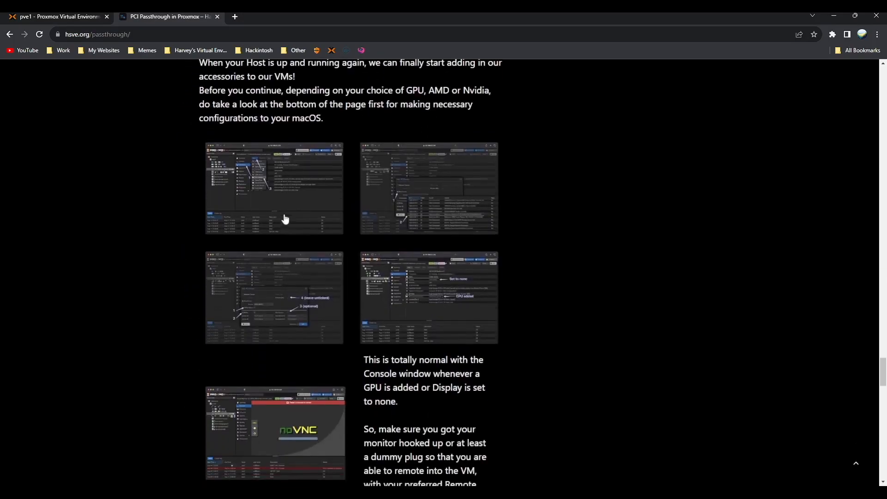
pyautogui.click(283, 212)
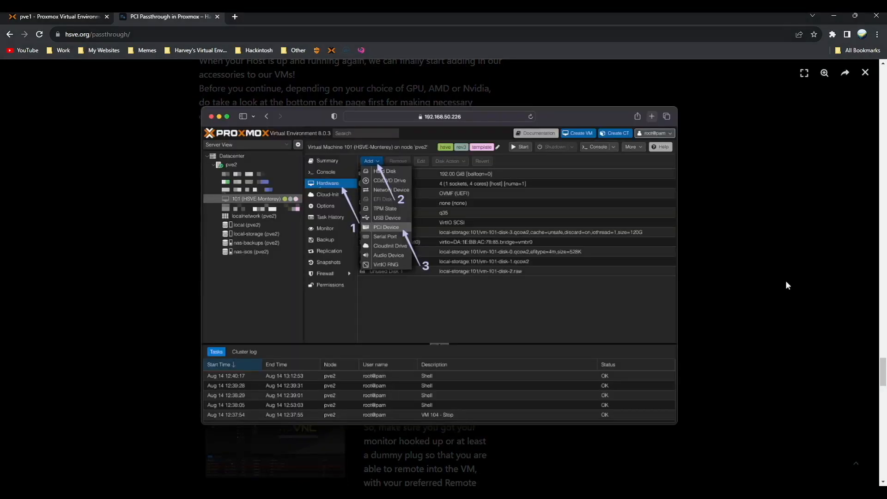
pyautogui.click(865, 75)
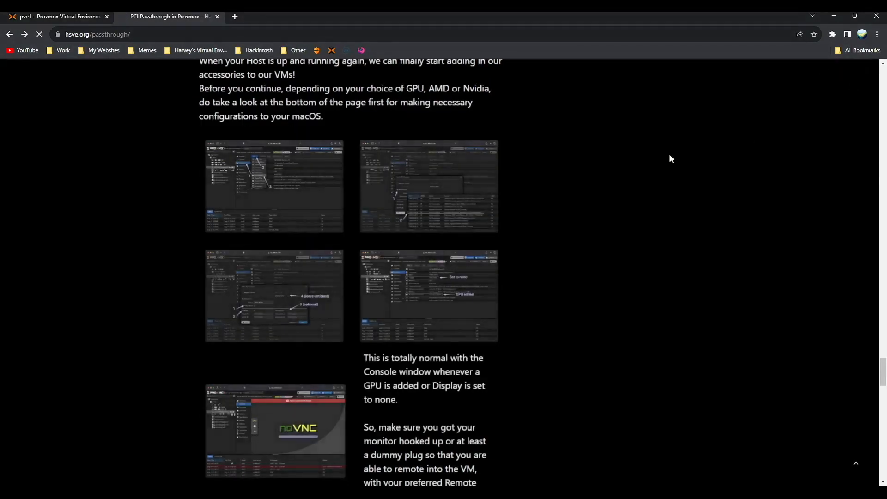
pyautogui.hotkey('alt', 'Left')
pyautogui.scroll(-4, 378, 265)
pyautogui.scroll(2, 384, 256)
pyautogui.scroll(-1, 384, 259)
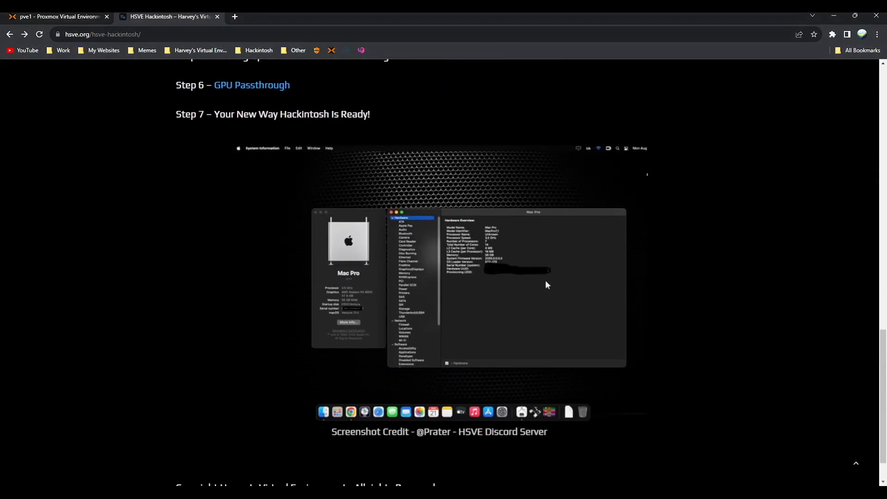
pyautogui.scroll(-1, 463, 295)
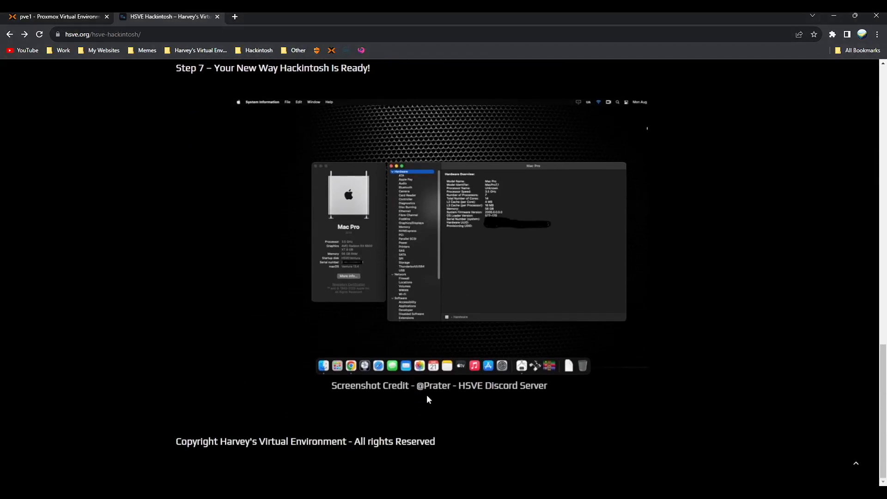
pyautogui.scroll(1, 416, 231)
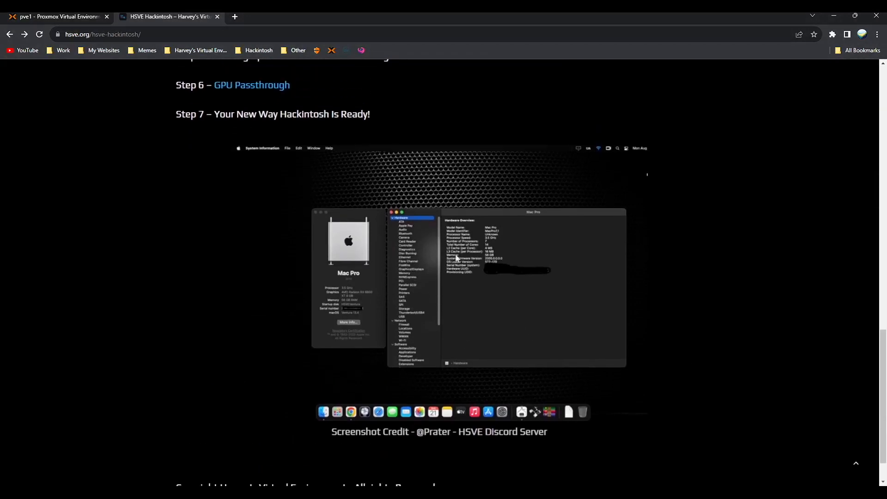